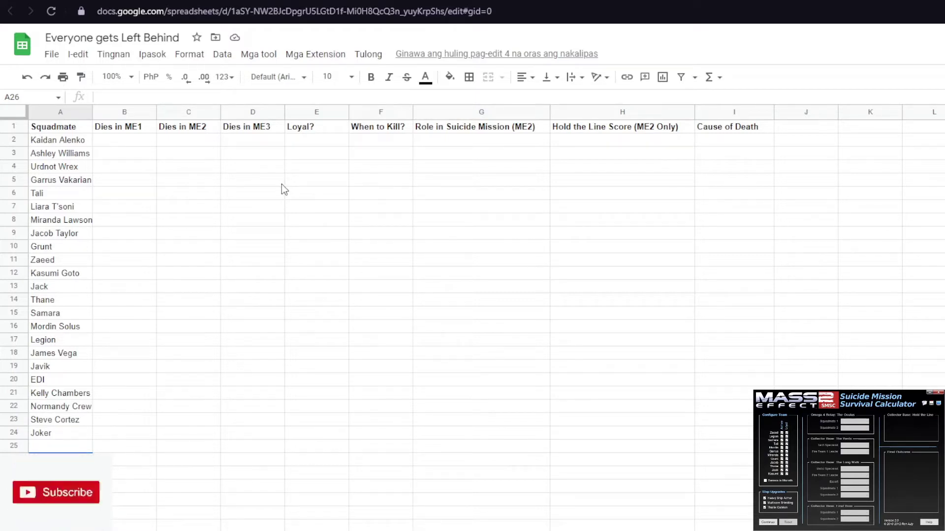
Fill Kaidan Alenko's "Dies in ME1" cell (B2) with red
{"action": "left_click", "coordinate": [109, 143]}
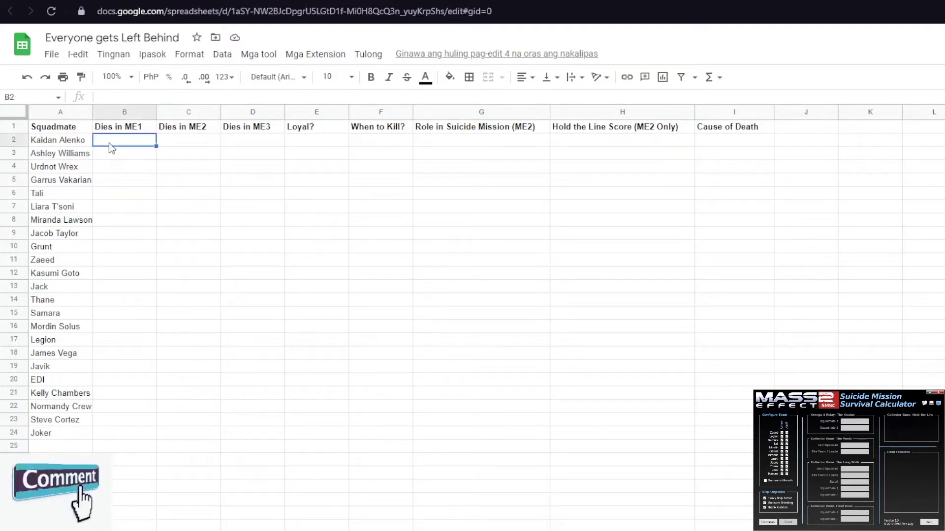
{"action": "left_click", "coordinate": [449, 77]}
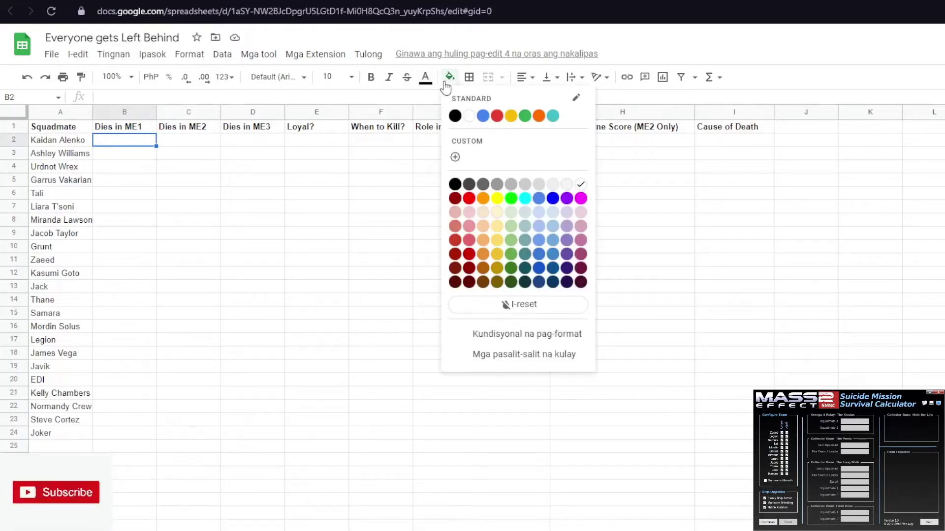
{"action": "left_click", "coordinate": [469, 198]}
Enter "Virmire" as Kaidan Alenko's cause of death in I2, correcting the misspelling
{"action": "left_click", "coordinate": [713, 140]}
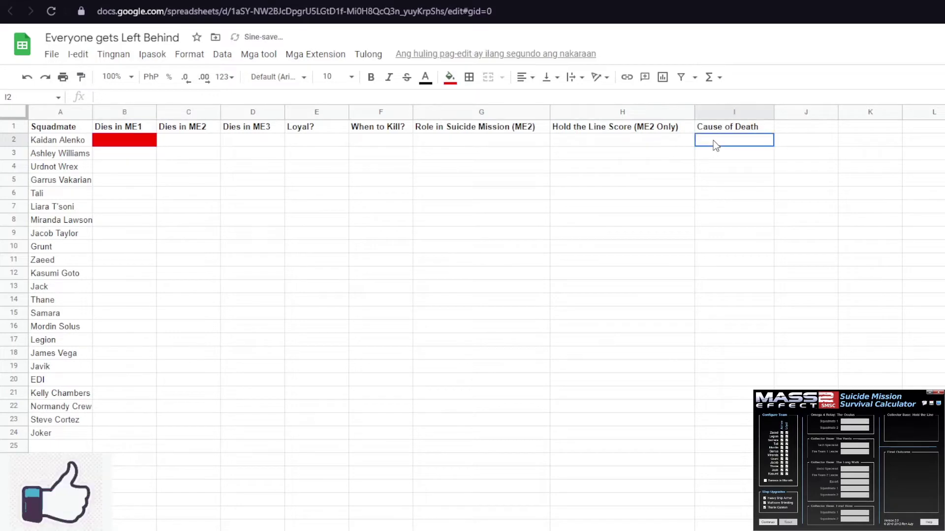
{"action": "type", "text": "Virimire"}
{"action": "key", "text": "Return"}
{"action": "left_click", "coordinate": [715, 144]}
{"action": "double_click", "coordinate": [713, 140]}
{"action": "key", "text": "BackSpace"}
{"action": "key", "text": "BackSpace"}
{"action": "key", "text": "BackSpace"}
{"action": "key", "text": "BackSpace"}
{"action": "key", "text": "BackSpace"}
{"action": "key", "text": "BackSpace"}
{"action": "type", "text": "rmire"}
{"action": "key", "text": "Return"}
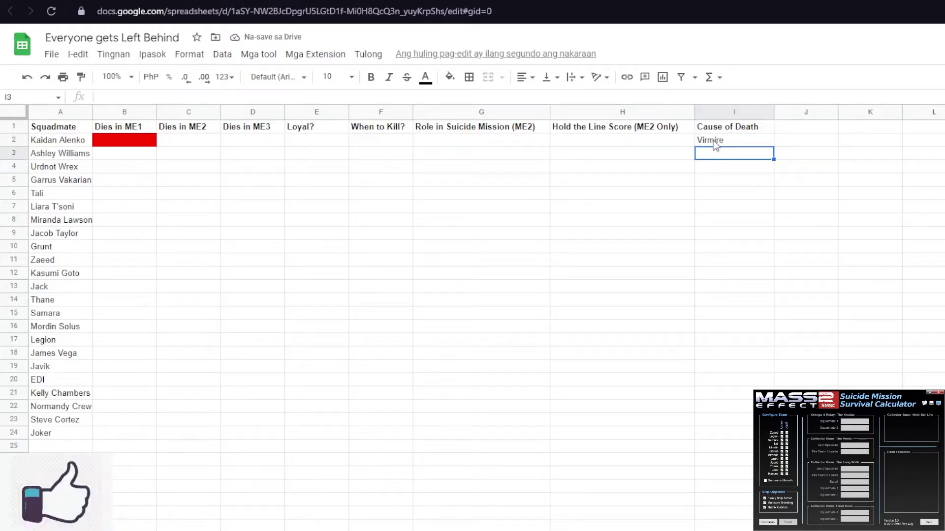
Enter "Virmire" in the "When to Kill?" cell for Kaidan Alenko (F2)
{"action": "key", "text": "Left"}
{"action": "key", "text": "Left"}
{"action": "key", "text": "Left"}
{"action": "key", "text": "Left"}
{"action": "key", "text": "Left"}
{"action": "key", "text": "Left"}
{"action": "key", "text": "Left"}
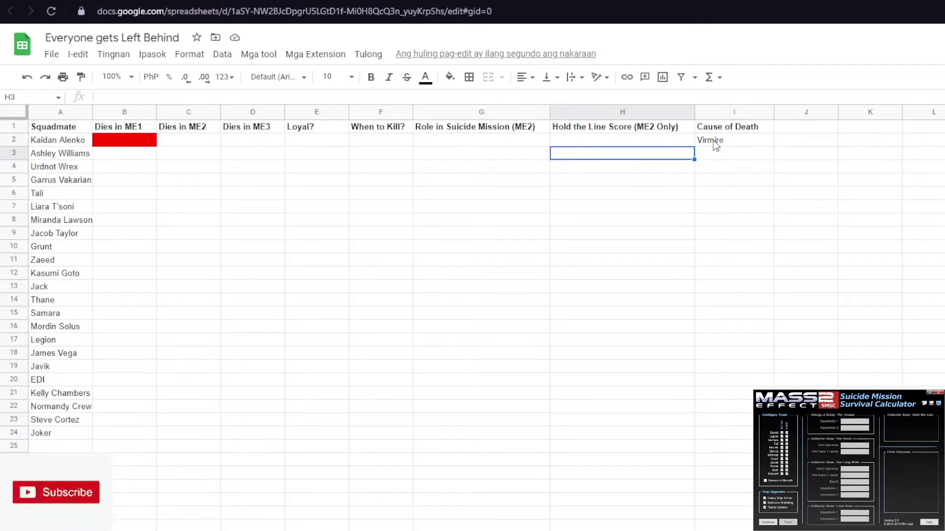
{"action": "key", "text": "Up"}
{"action": "key", "text": "Down"}
{"action": "key", "text": "Right"}
{"action": "key", "text": "Up"}
{"action": "key", "text": "Right"}
{"action": "key", "text": "Right"}
{"action": "key", "text": "Right"}
{"action": "key", "text": "Right"}
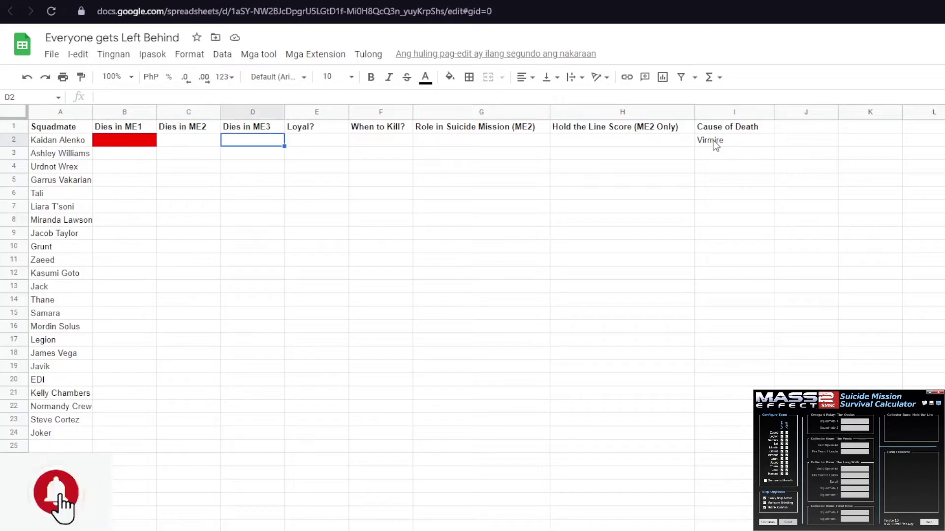
{"action": "key", "text": "Left"}
{"action": "type", "text": "Virmire"}
Replace Kaidan Alenko's cause of death in I2 with "Chose to die"
{"action": "key", "text": "Right"}
{"action": "key", "text": "Right"}
{"action": "key", "text": "Right"}
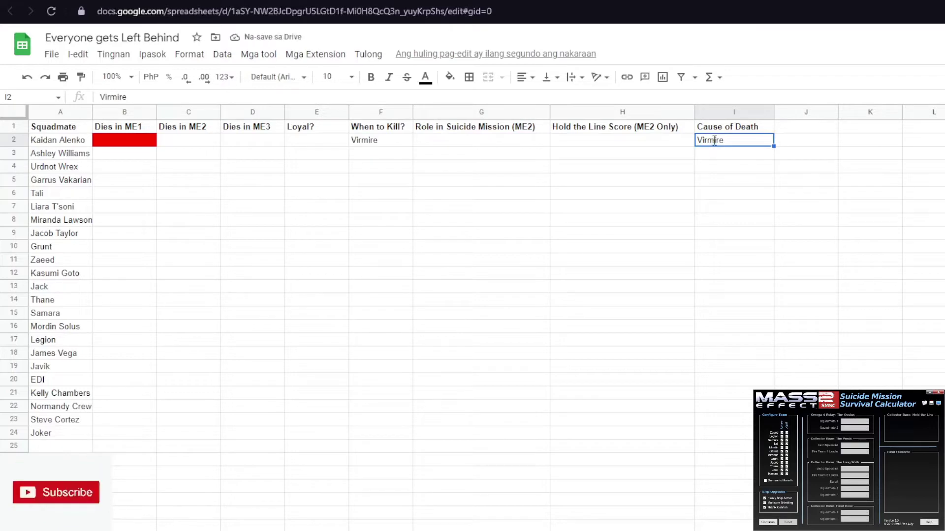
{"action": "type", "text": "Chose to die"}
Enter "N/A" for Kaidan Alenko's suicide mission role and Hold the Line score (G2 and H2)
{"action": "key", "text": "Left"}
{"action": "key", "text": "Left"}
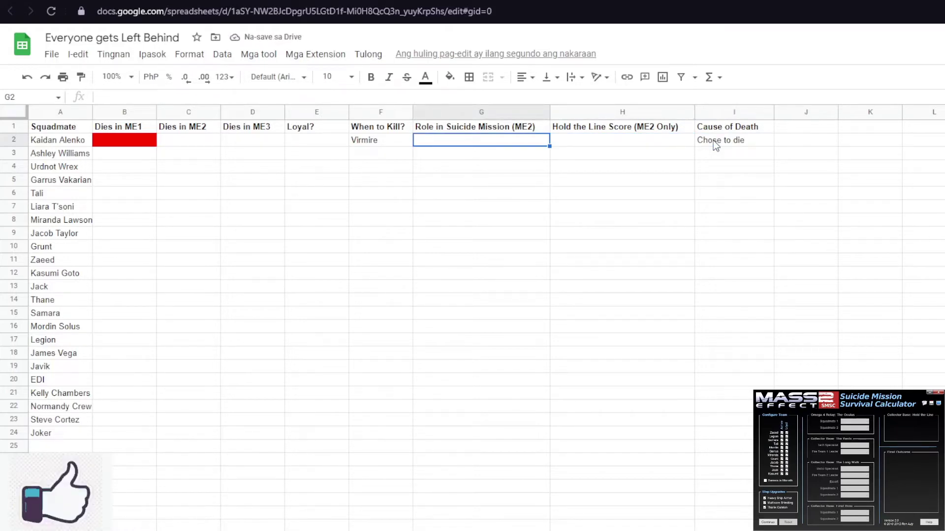
{"action": "type", "text": "N/A"}
{"action": "key", "text": "Tab"}
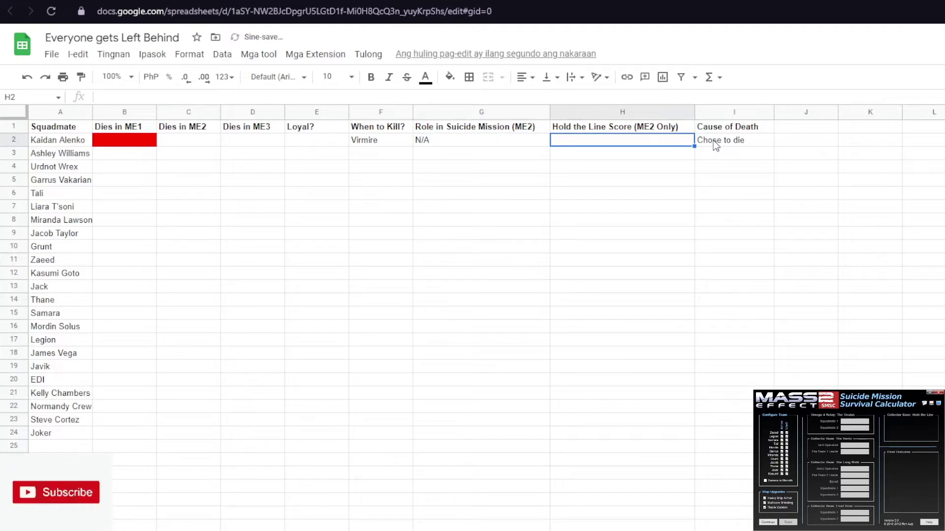
{"action": "type", "text": "N/A"}
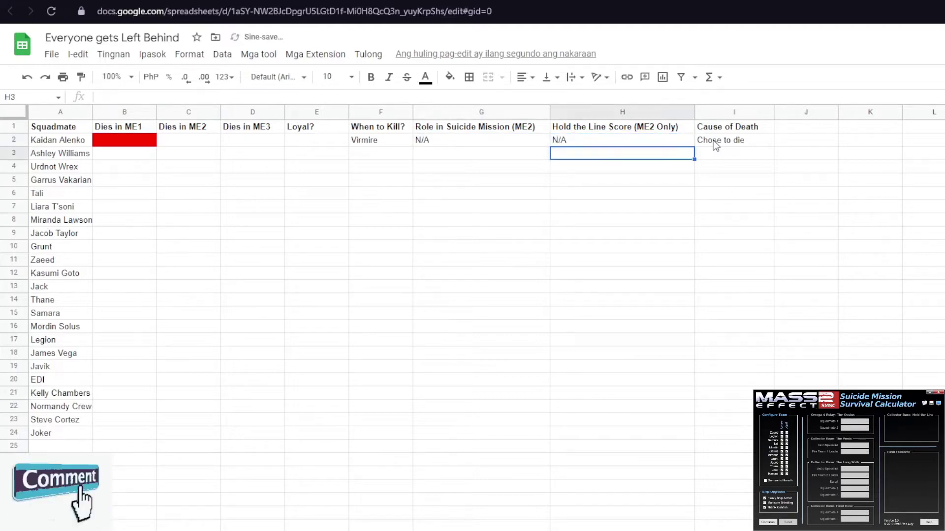
Fill Ashley Williams's "Dies in ME3" cell (D3) with red
{"action": "key", "text": "Left"}
{"action": "key", "text": "Left"}
{"action": "key", "text": "Left"}
{"action": "key", "text": "Left"}
{"action": "key", "text": "Left"}
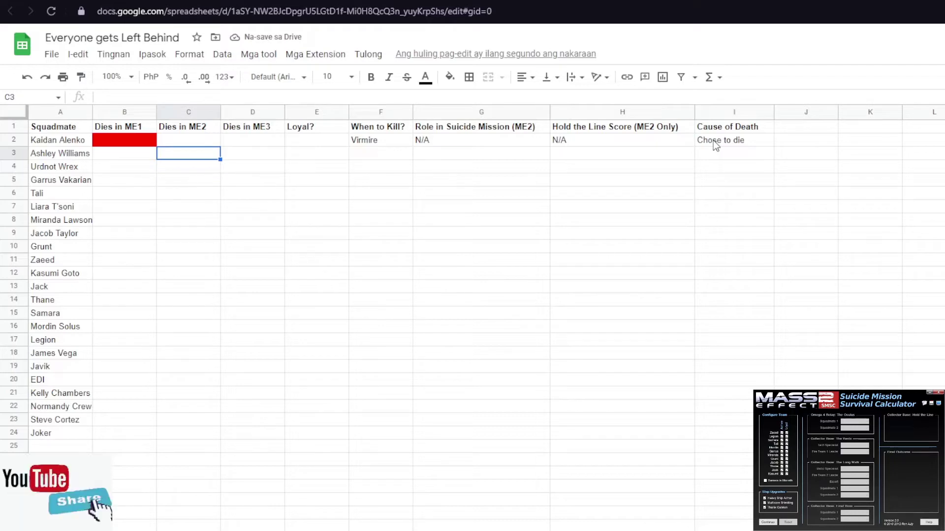
{"action": "key", "text": "Right"}
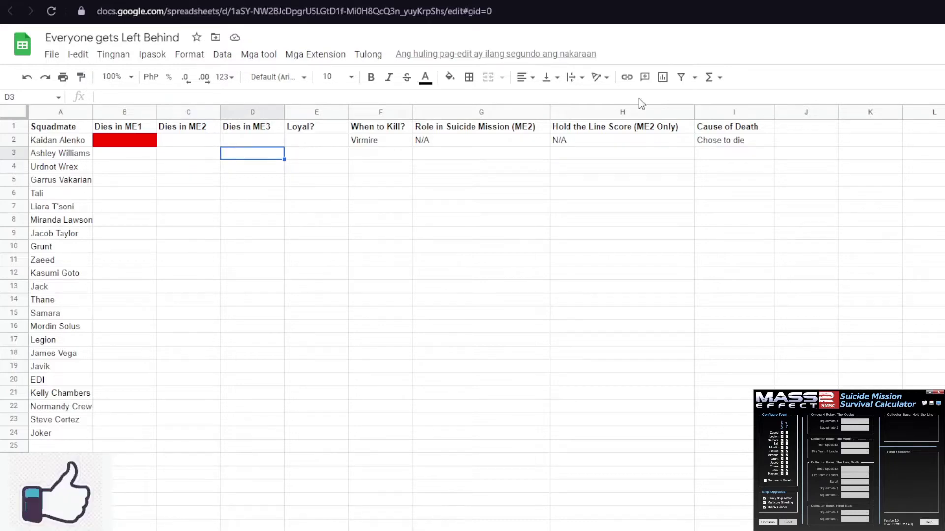
{"action": "left_click", "coordinate": [449, 76]}
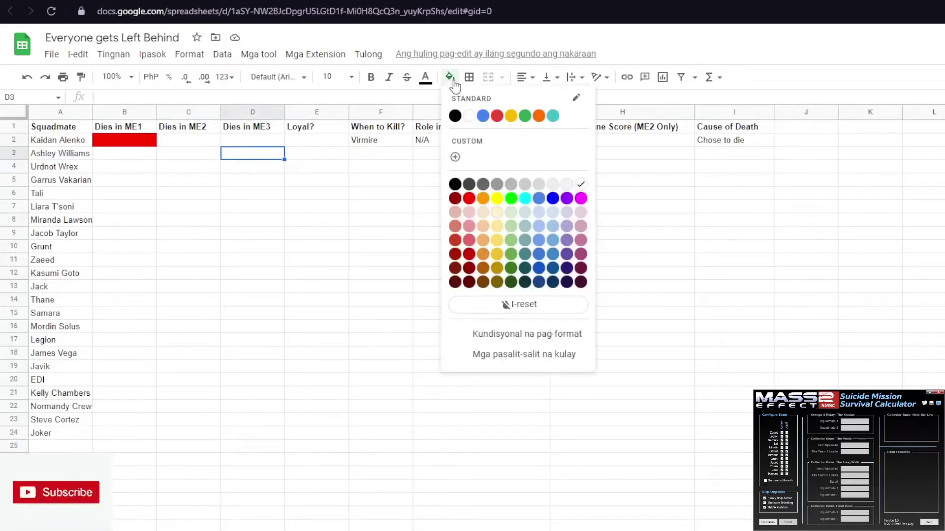
{"action": "left_click", "coordinate": [469, 198]}
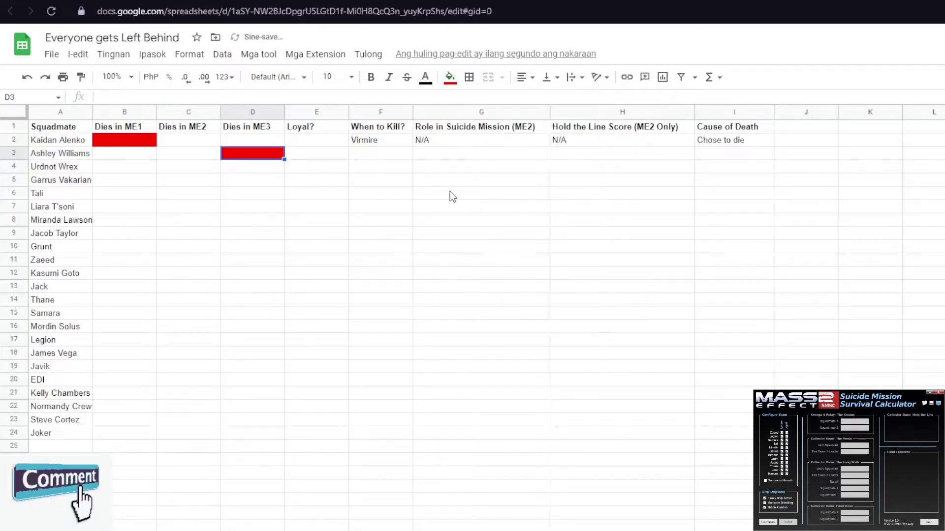
For Ashley Williams, enter "Citadel" as when to kill (F3) and "Shot" as cause of death (I3)
{"action": "left_click", "coordinate": [389, 163]}
{"action": "type", "text": "Citadel"}
{"action": "key", "text": "Tab"}
{"action": "key", "text": "Tab"}
{"action": "key", "text": "Tab"}
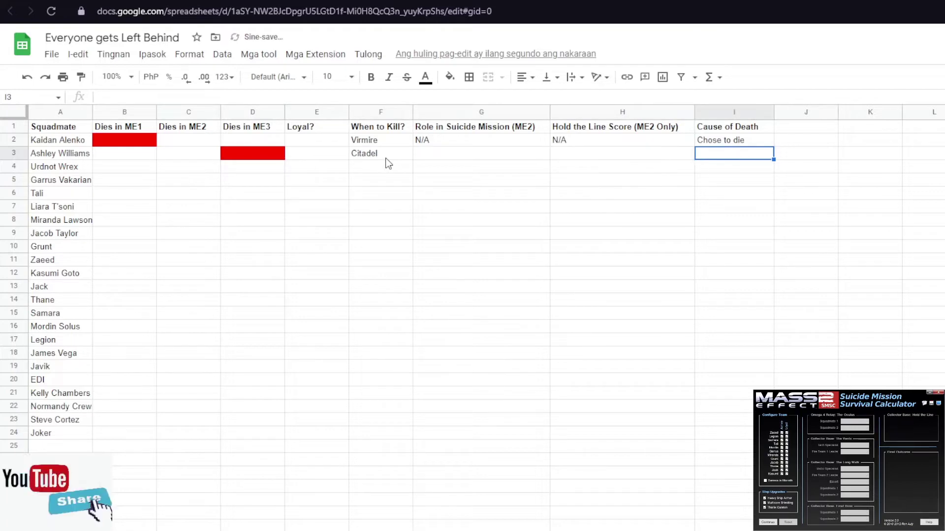
{"action": "type", "text": "Shot"}
Enter "N/A" for Ashley Williams's suicide mission role and Hold the Line score (G3 and H3)
{"action": "key", "text": "shift+Tab"}
{"action": "key", "text": "shift+Tab"}
{"action": "type", "text": "N"}
{"action": "key", "text": "Tab"}
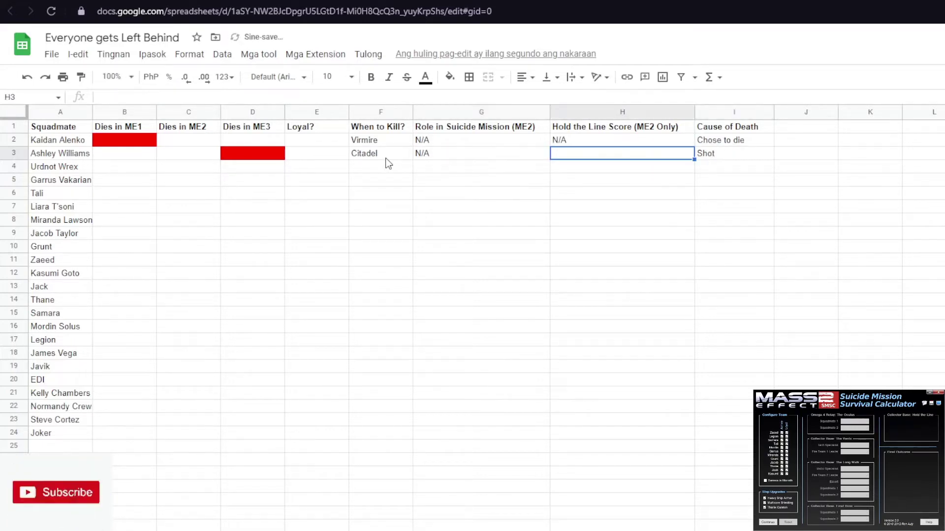
{"action": "type", "text": "N/A"}
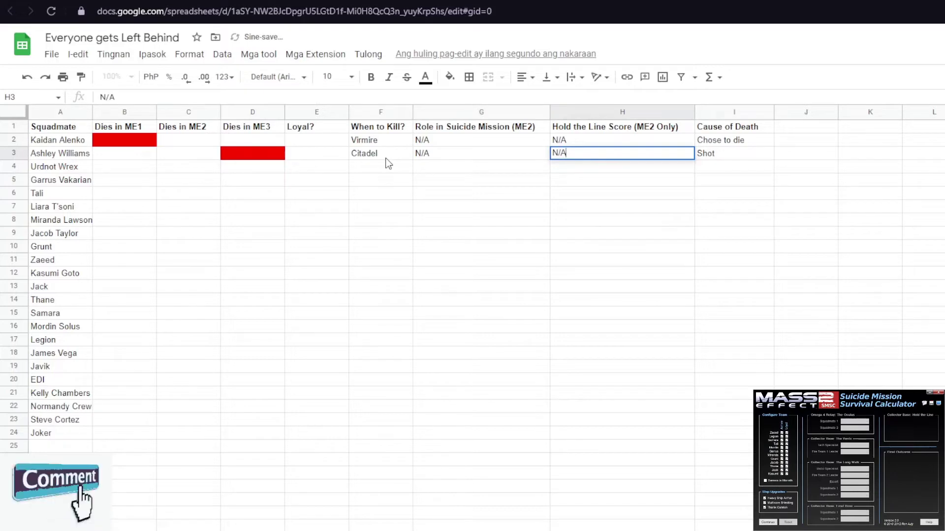
{"action": "key", "text": "Return"}
{"action": "key", "text": "Left"}
{"action": "key", "text": "Up"}
{"action": "key", "text": "Left"}
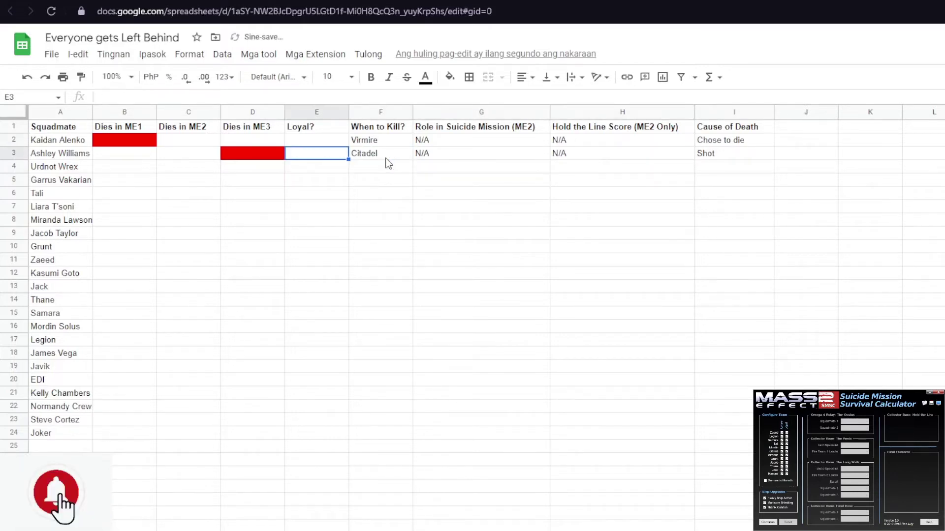
{"action": "key", "text": "Left"}
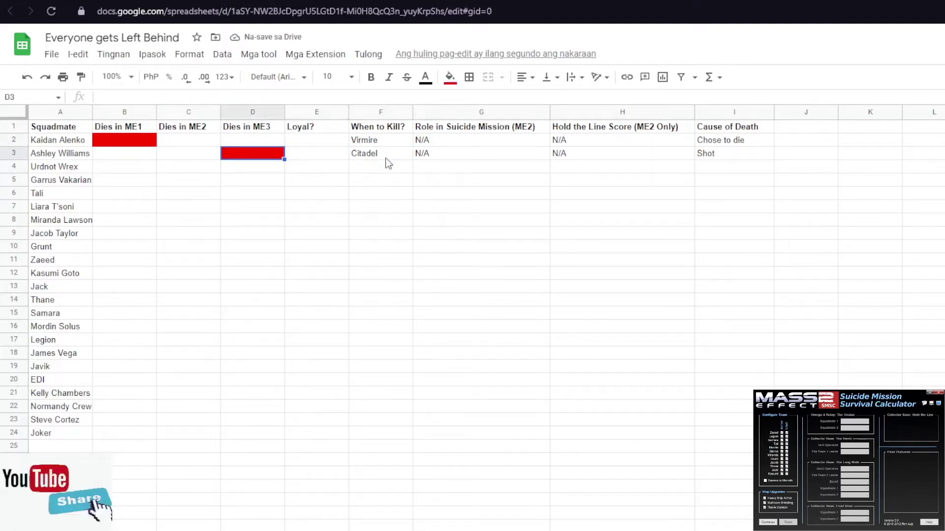
{"action": "key", "text": "Left"}
{"action": "key", "text": "Left"}
{"action": "key", "text": "Right"}
{"action": "key", "text": "Left"}
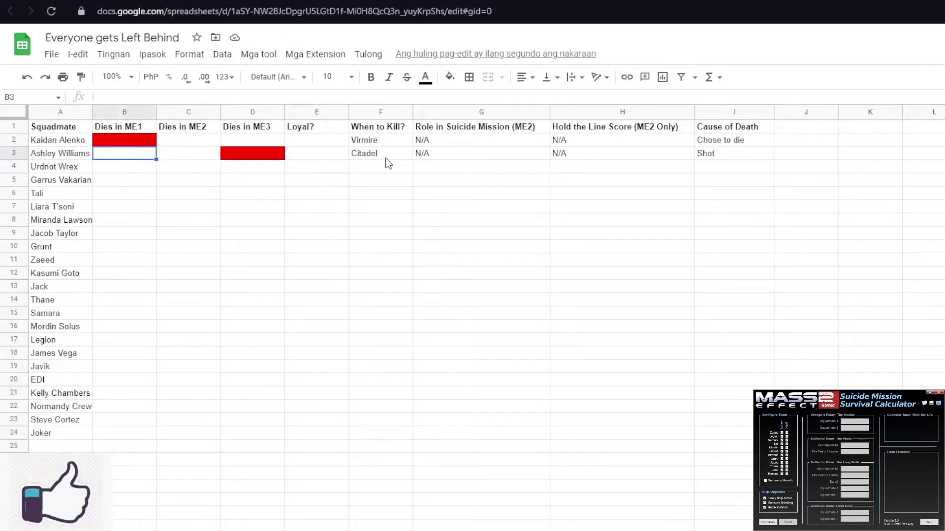
{"action": "key", "text": "Right"}
{"action": "key", "text": "Right"}
{"action": "key", "text": "Right"}
{"action": "key", "text": "Right"}
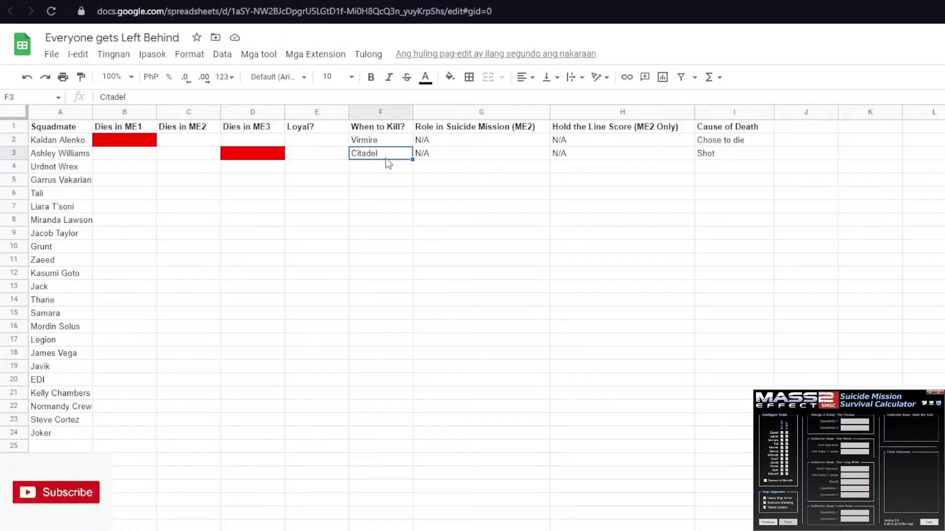
Copy the red "Dies in ME1" cell from Kaidan Alenko's row (B2) to Urdnot Wrex's row (B4)
{"action": "key", "text": "Left"}
{"action": "key", "text": "Left"}
{"action": "key", "text": "Left"}
{"action": "key", "text": "Down"}
{"action": "key", "text": "Left"}
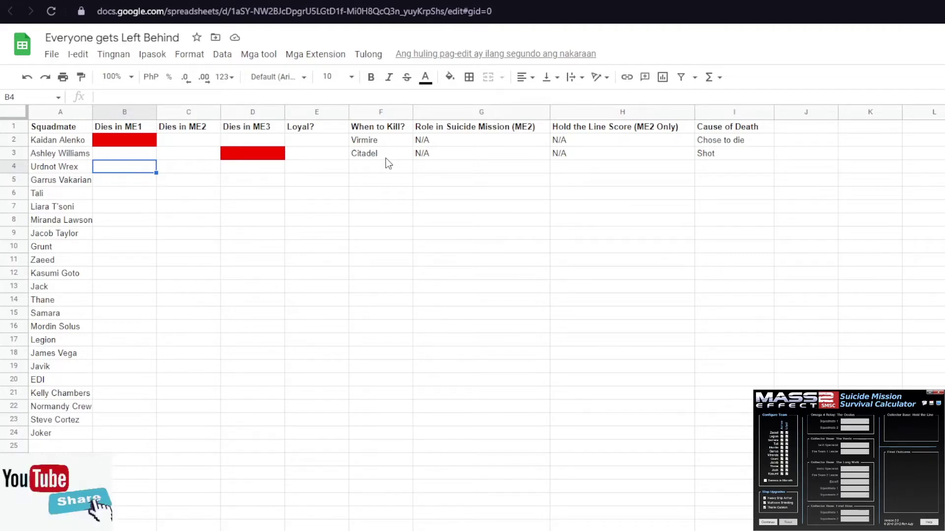
{"action": "key", "text": "Up"}
{"action": "key", "text": "Up"}
{"action": "key", "text": "ctrl+c"}
{"action": "key", "text": "Down"}
{"action": "key", "text": "Down"}
{"action": "key", "text": "ctrl+v"}
For Urdnot Wrex, enter "Virmire" as when to kill (F4) and "Shot" as cause of death (I4)
{"action": "key", "text": "Right"}
{"action": "key", "text": "Right"}
{"action": "key", "text": "Right"}
{"action": "key", "text": "Right"}
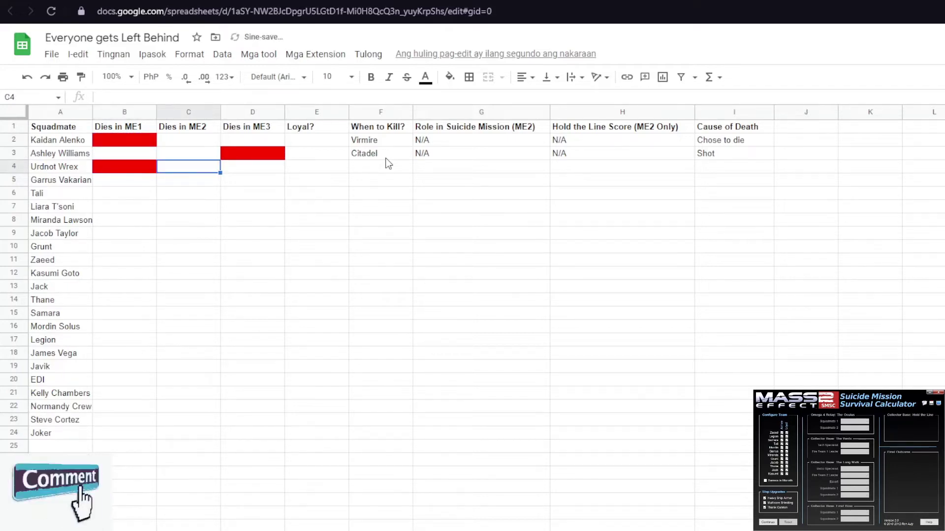
{"action": "type", "text": "Virmire"}
{"action": "key", "text": "Tab"}
{"action": "key", "text": "Tab"}
{"action": "key", "text": "Tab"}
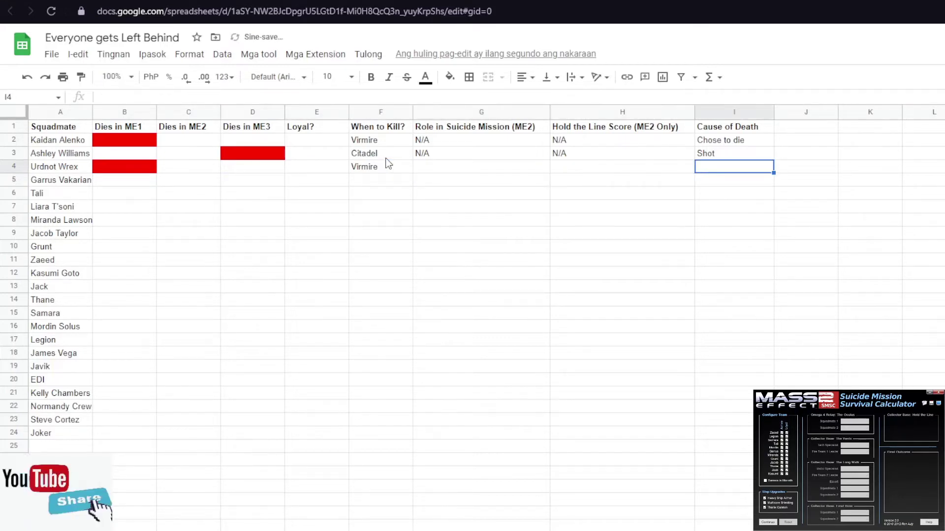
{"action": "type", "text": "Shot"}
Enter "N/A" for Urdnot Wrex's suicide mission role and Hold the Line score (G4 and H4)
{"action": "key", "text": "Left"}
{"action": "key", "text": "Left"}
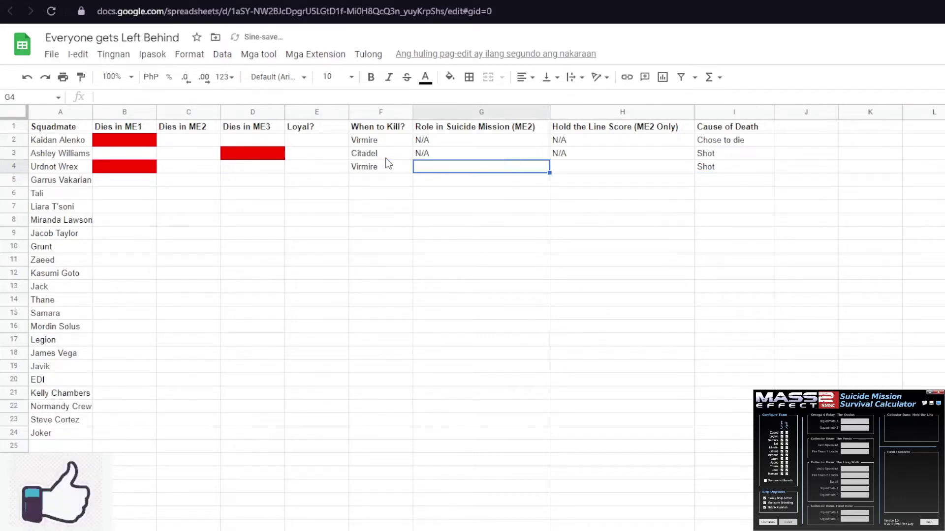
{"action": "type", "text": "N/A"}
{"action": "key", "text": "Tab"}
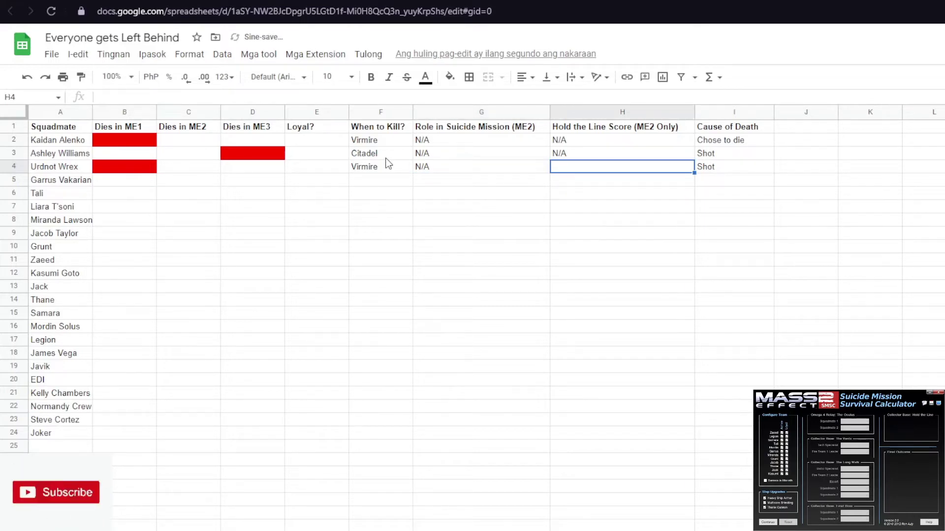
{"action": "type", "text": "N/A"}
{"action": "key", "text": "Return"}
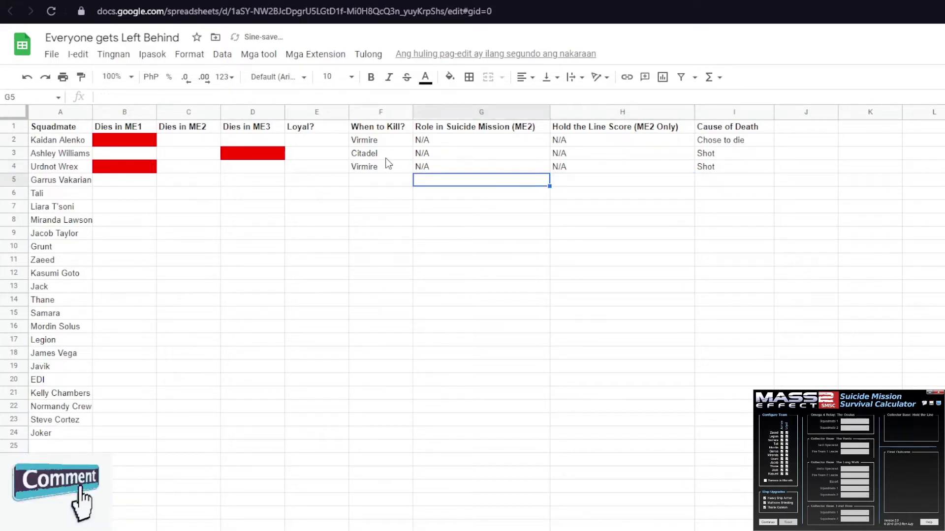
Select the squadmate names from Garrus Vakarian down to Legion (A5:A17) to review them
{"action": "key", "text": "Left"}
{"action": "key", "text": "Left"}
{"action": "key", "text": "Left"}
{"action": "key", "text": "Left"}
{"action": "key", "text": "Left"}
{"action": "key", "text": "Right"}
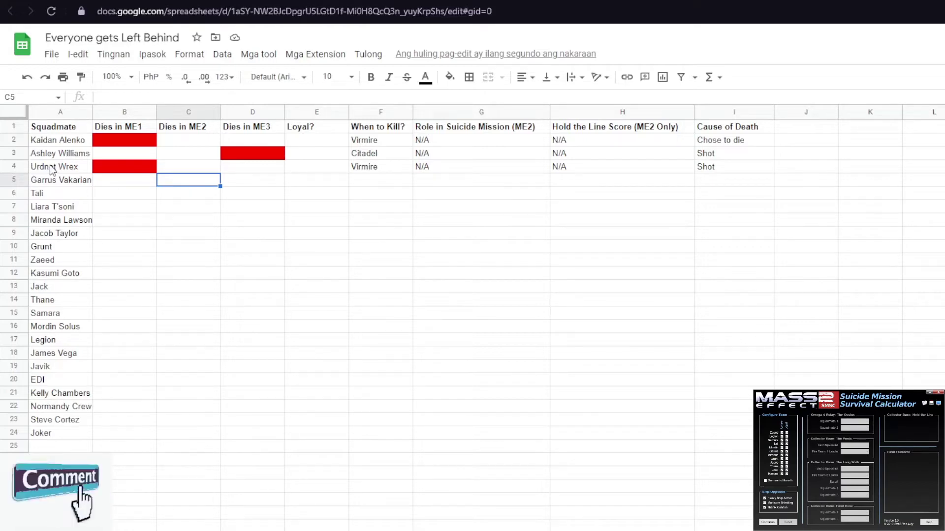
{"action": "left_click", "coordinate": [62, 184]}
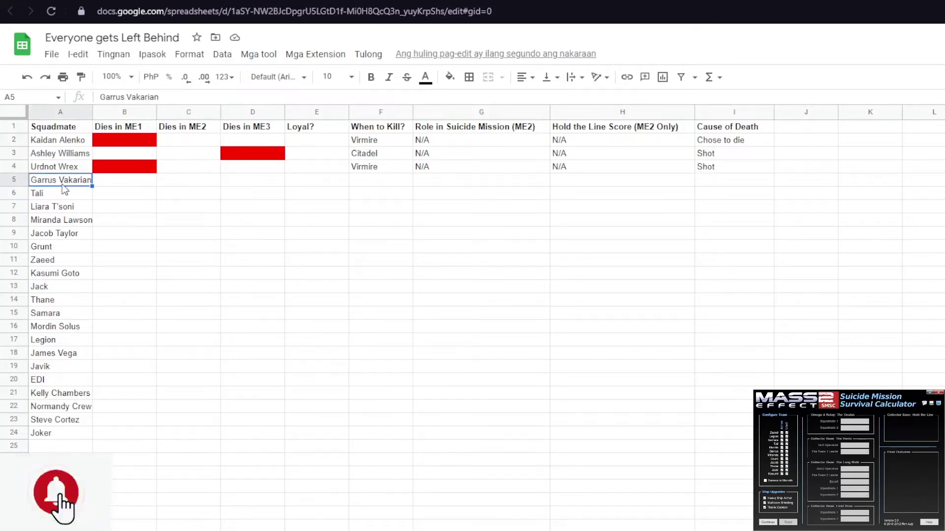
{"action": "key", "text": "shift+Down"}
{"action": "key", "text": "shift+Down"}
{"action": "key", "text": "shift+Down"}
{"action": "key", "text": "shift+Down"}
{"action": "key", "text": "shift+Down"}
{"action": "key", "text": "shift+Down"}
{"action": "key", "text": "shift+Down"}
{"action": "key", "text": "shift+Down"}
{"action": "key", "text": "shift+Down"}
{"action": "key", "text": "shift+Down"}
{"action": "key", "text": "shift+Down"}
{"action": "key", "text": "shift+Down"}
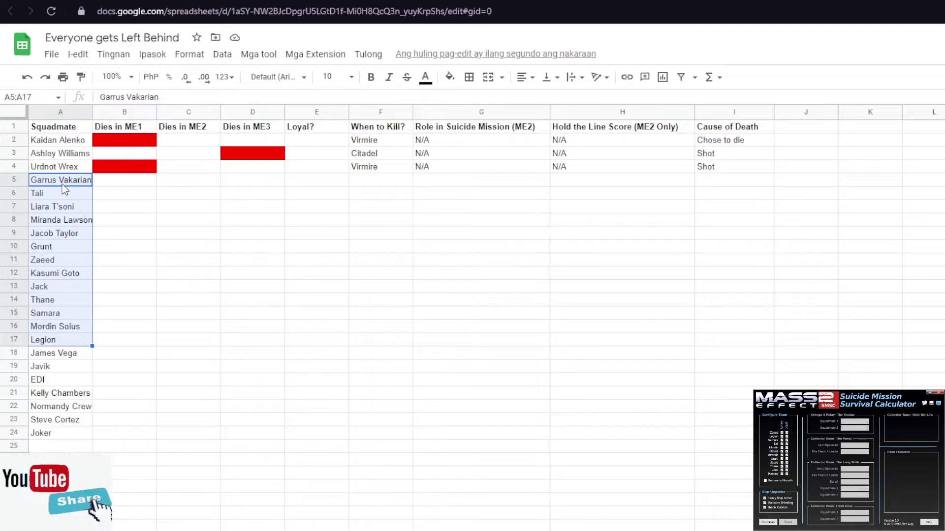
Swap two squadmates in the list, placing "Liara T'soni" in A5 and "Garrus Vakarian" in A7
{"action": "key", "text": "Down"}
{"action": "key", "text": "Down"}
{"action": "key", "text": "Down"}
{"action": "key", "text": "Up"}
{"action": "key", "text": "Up"}
{"action": "key", "text": "Up"}
{"action": "key", "text": "ctrl+v"}
{"action": "key", "text": "Down"}
{"action": "key", "text": "Down"}
{"action": "type", "text": "Garrus"}
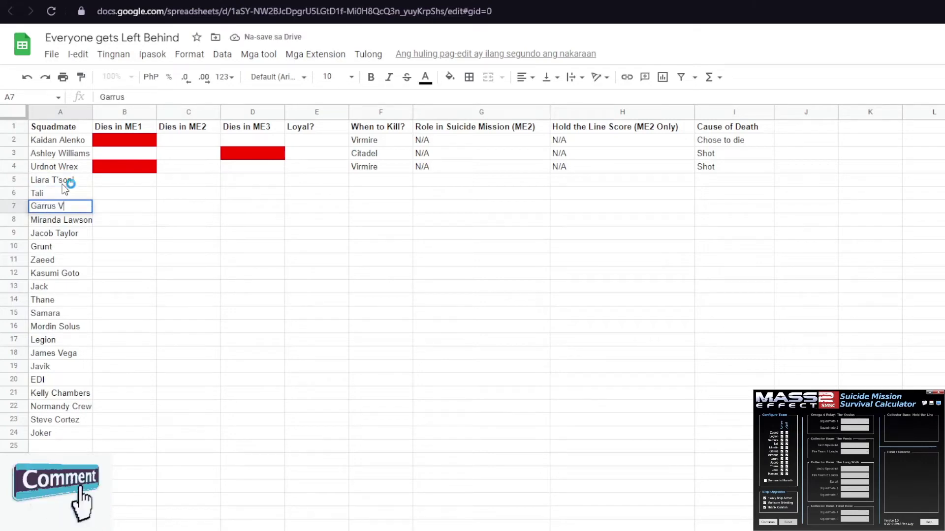
{"action": "type", "text": " Vakarian"}
{"action": "key", "text": "Tab"}
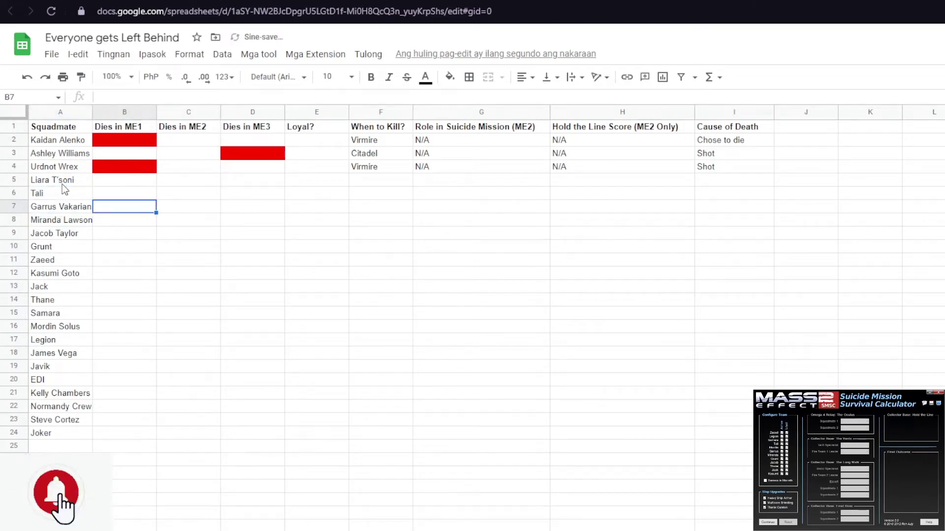
{"action": "key", "text": "Left"}
{"action": "key", "text": "Up"}
{"action": "key", "text": "Up"}
{"action": "key", "text": "Right"}
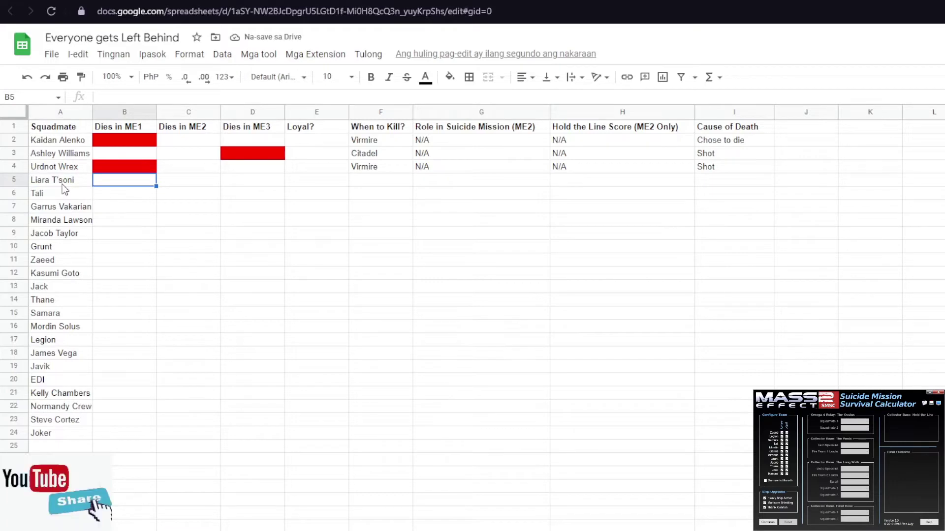
{"action": "key", "text": "Left"}
{"action": "key", "text": "Right"}
{"action": "key", "text": "Left"}
{"action": "key", "text": "Right"}
{"action": "key", "text": "Left"}
{"action": "key", "text": "Right"}
{"action": "key", "text": "Left"}
{"action": "key", "text": "Right"}
Fill Liara T'soni's "Dies in ME3" cell (D5) with red
{"action": "key", "text": "Right"}
{"action": "key", "text": "Right"}
{"action": "key", "text": "Right"}
{"action": "key", "text": "Right"}
{"action": "key", "text": "Left"}
{"action": "key", "text": "Left"}
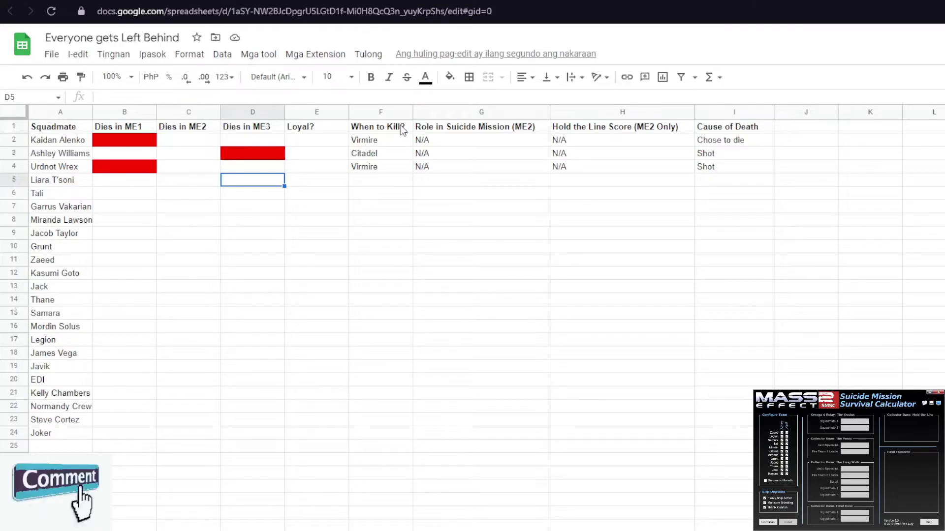
{"action": "left_click", "coordinate": [451, 78]}
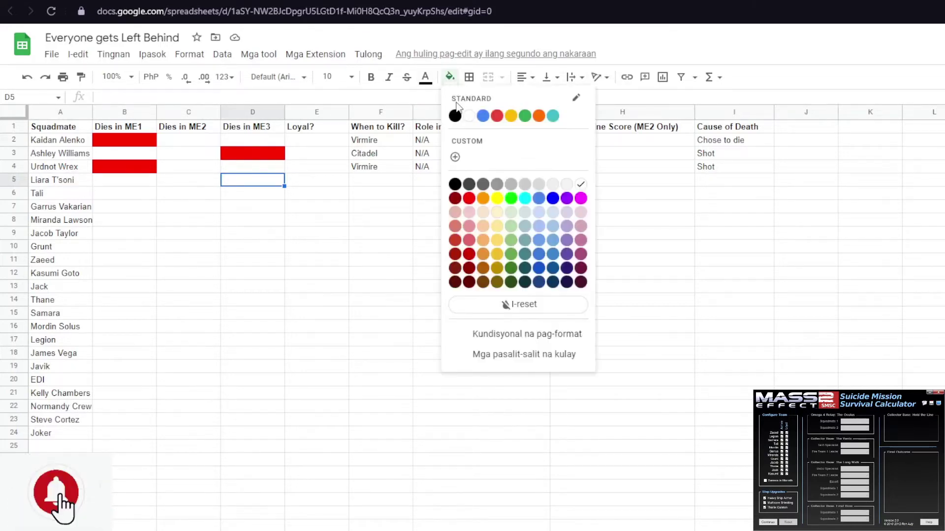
{"action": "left_click", "coordinate": [469, 192]}
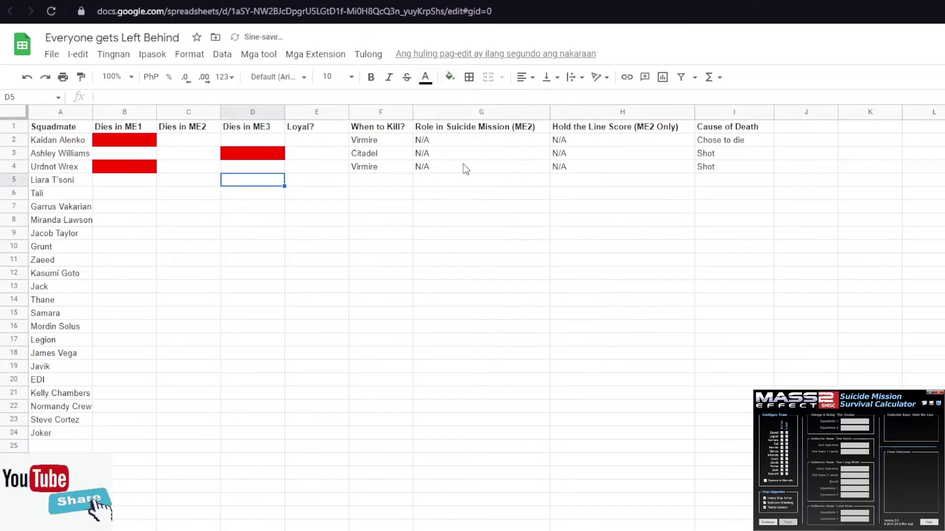
{"action": "left_click", "coordinate": [450, 78]}
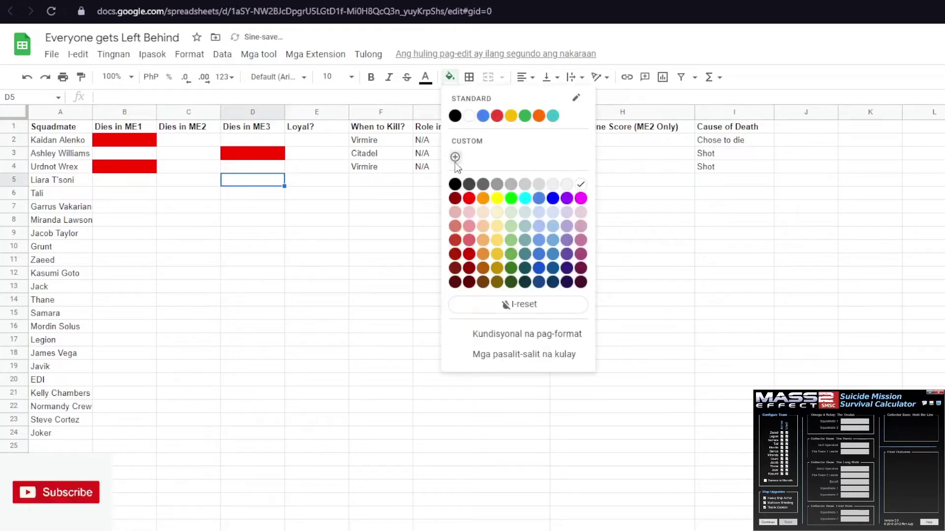
{"action": "left_click", "coordinate": [469, 198]}
Complete Liara T'soni's row with "Earth" as when to kill (F5), "N/A" in G5 and H5, and "Harbinger Laser" as cause of death (I5)
{"action": "left_click", "coordinate": [379, 181]}
{"action": "type", "text": "Earth"}
{"action": "key", "text": "Tab"}
{"action": "type", "text": "N/A"}
{"action": "key", "text": "Tab"}
{"action": "type", "text": "N/A"}
{"action": "key", "text": "Tab"}
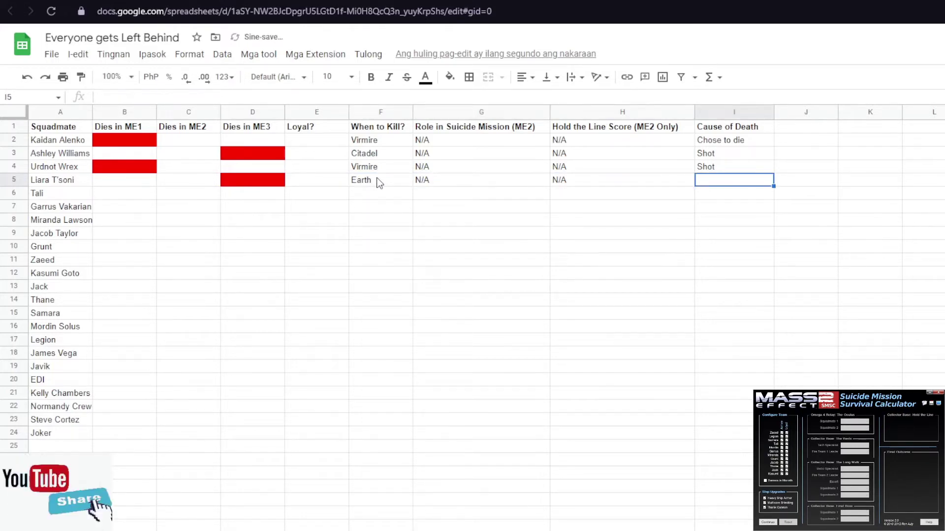
{"action": "type", "text": "Harbinge"}
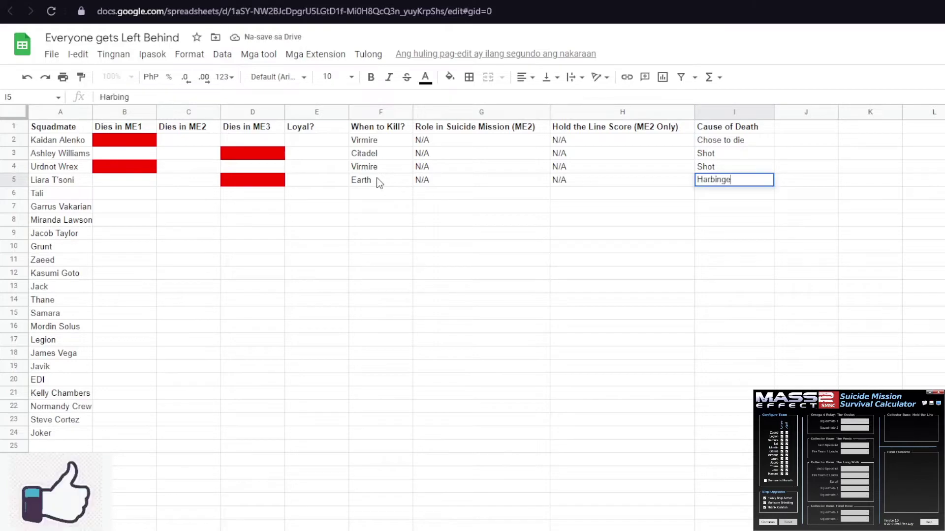
{"action": "type", "text": "r Laser"}
{"action": "key", "text": "Left"}
{"action": "key", "text": "Left"}
{"action": "key", "text": "Left"}
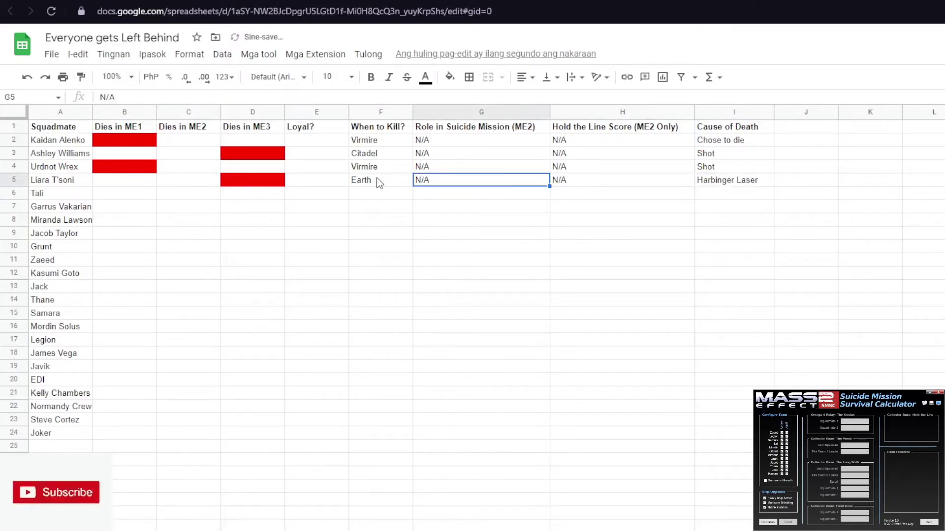
{"action": "key", "text": "Left"}
{"action": "key", "text": "Left"}
{"action": "key", "text": "Right"}
{"action": "key", "text": "Left"}
{"action": "key", "text": "Left"}
{"action": "key", "text": "Left"}
{"action": "key", "text": "Left"}
{"action": "key", "text": "Down"}
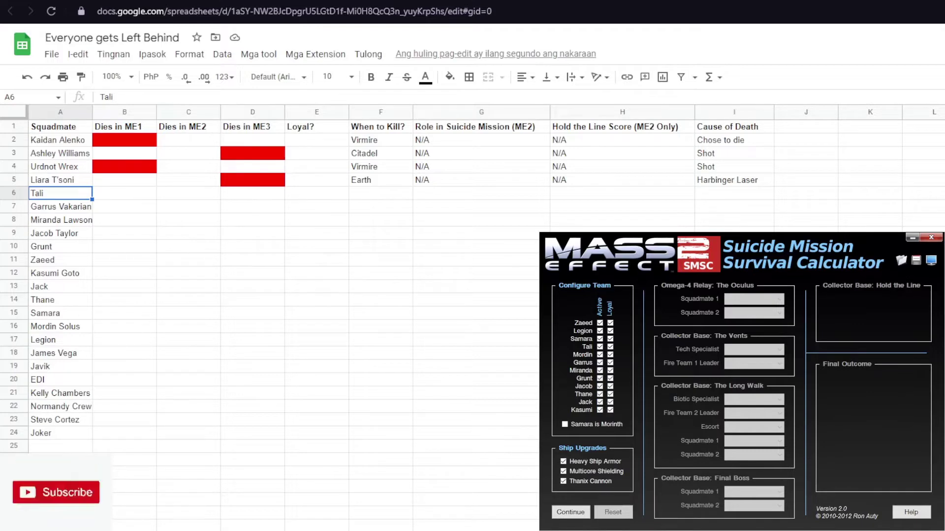
Fill Tali's "Loyal?" cell (E6) with dark green and her "Dies in ME3" cell (D6) with red
{"action": "left_click", "coordinate": [309, 196]}
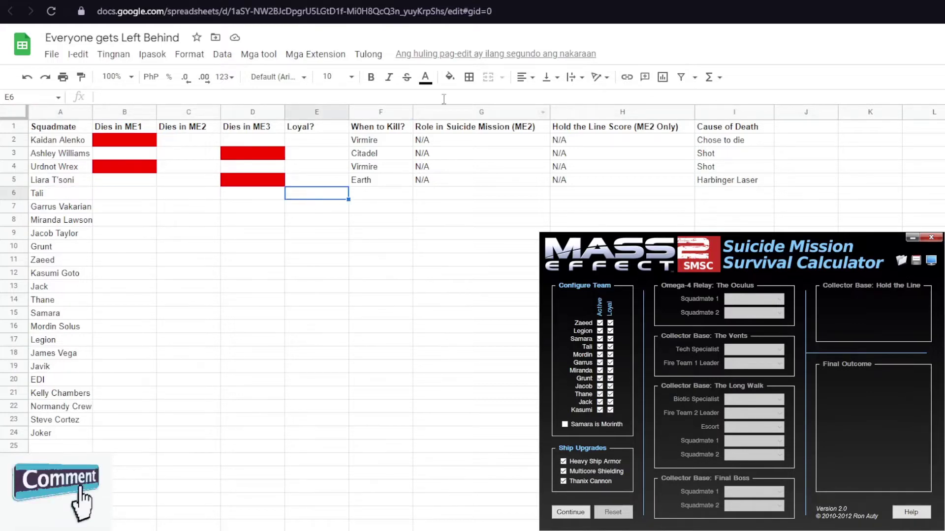
{"action": "left_click", "coordinate": [457, 81]}
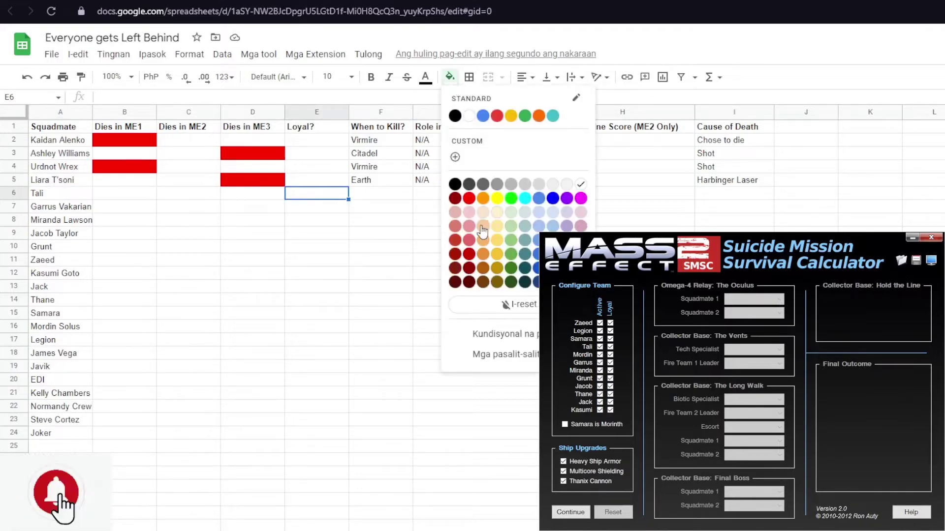
{"action": "left_click", "coordinate": [512, 269]}
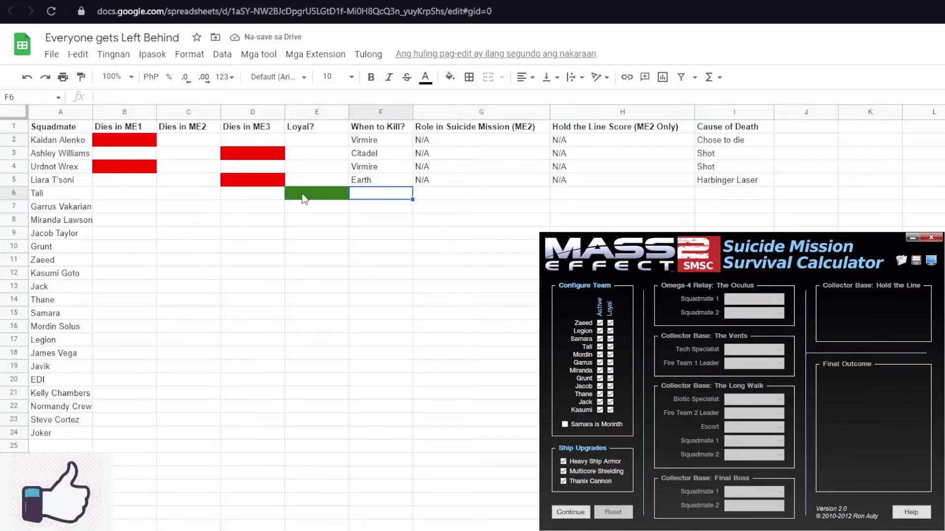
{"action": "left_click", "coordinate": [269, 192]}
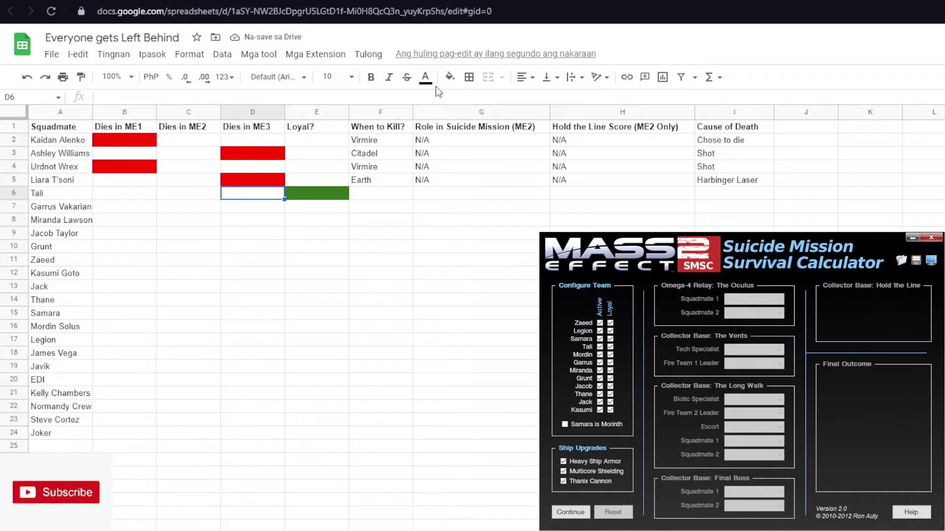
{"action": "key", "text": "ctrl+v"}
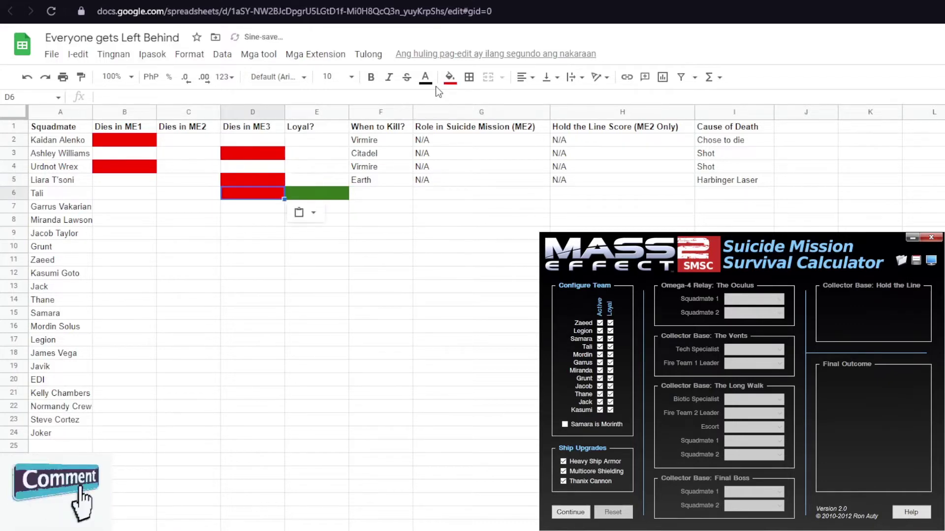
For Tali, enter "Rannoch" as when to kill (F6) and "Cliff Diving" as cause of death (I6)
{"action": "key", "text": "Right"}
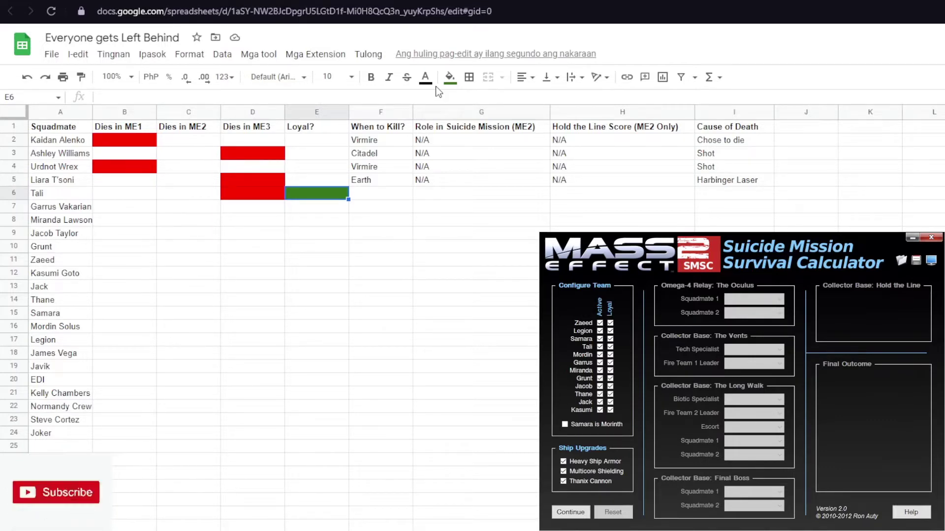
{"action": "key", "text": "Right"}
{"action": "key", "text": "Left"}
{"action": "key", "text": "Left"}
{"action": "key", "text": "Right"}
{"action": "key", "text": "Right"}
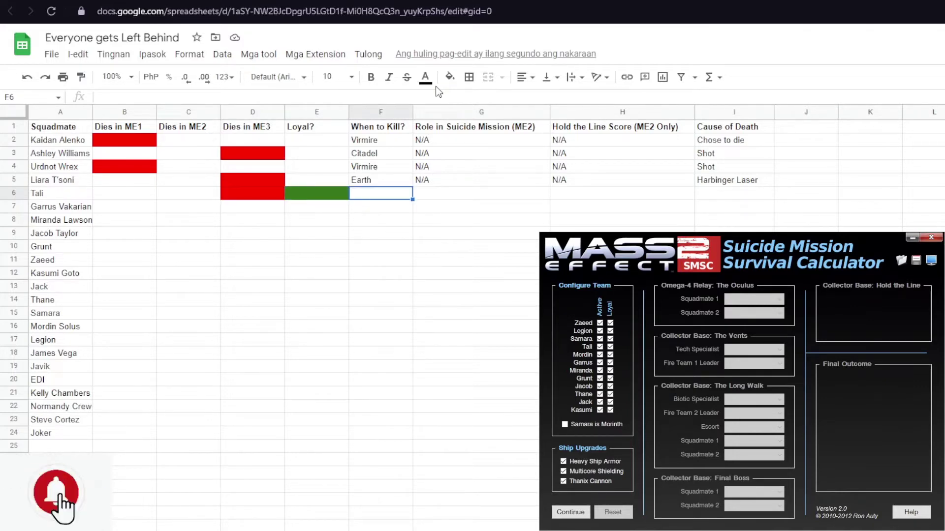
{"action": "type", "text": "Rannocj"}
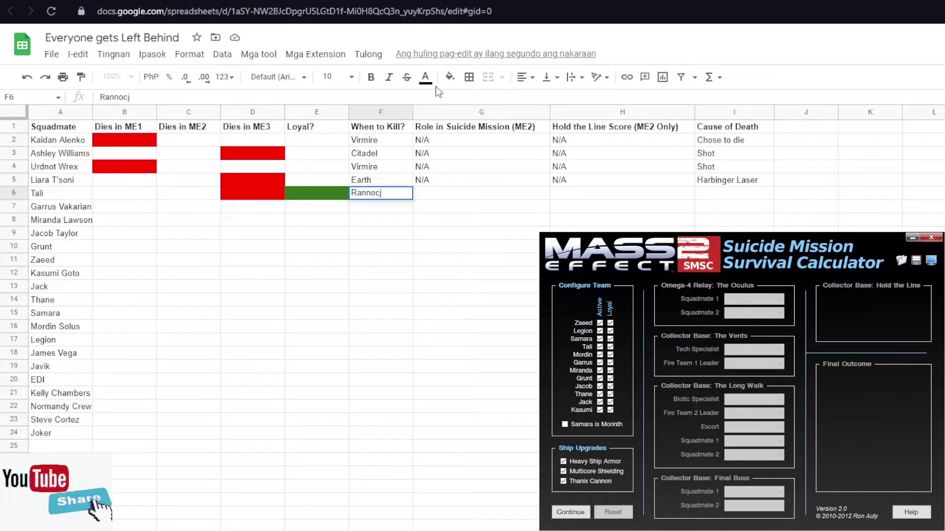
{"action": "key", "text": "BackSpace"}
{"action": "type", "text": "h"}
{"action": "key", "text": "Tab"}
{"action": "key", "text": "Tab"}
{"action": "key", "text": "Tab"}
{"action": "type", "text": "Cliff Div"}
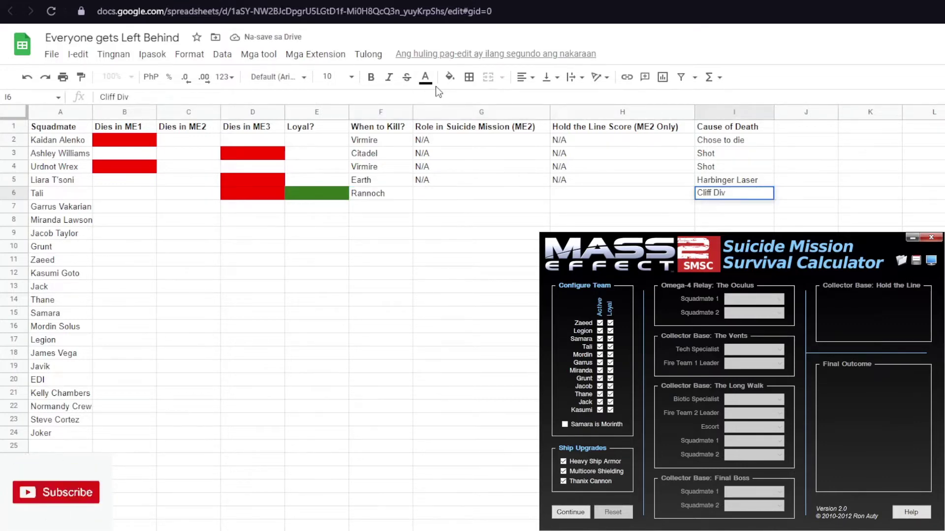
{"action": "type", "text": "ing"}
{"action": "key", "text": "Up"}
{"action": "key", "text": "Left"}
{"action": "key", "text": "Left"}
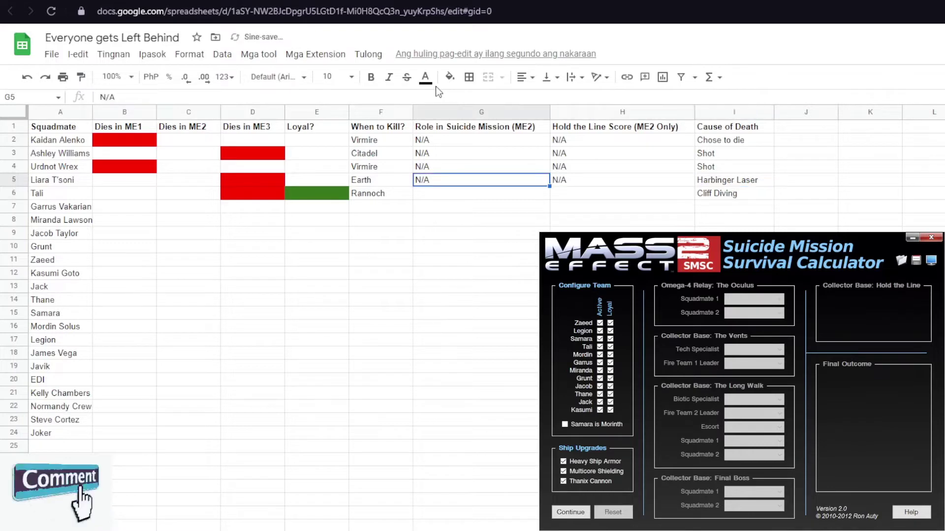
{"action": "key", "text": "Right"}
{"action": "key", "text": "Down"}
{"action": "key", "text": "Left"}
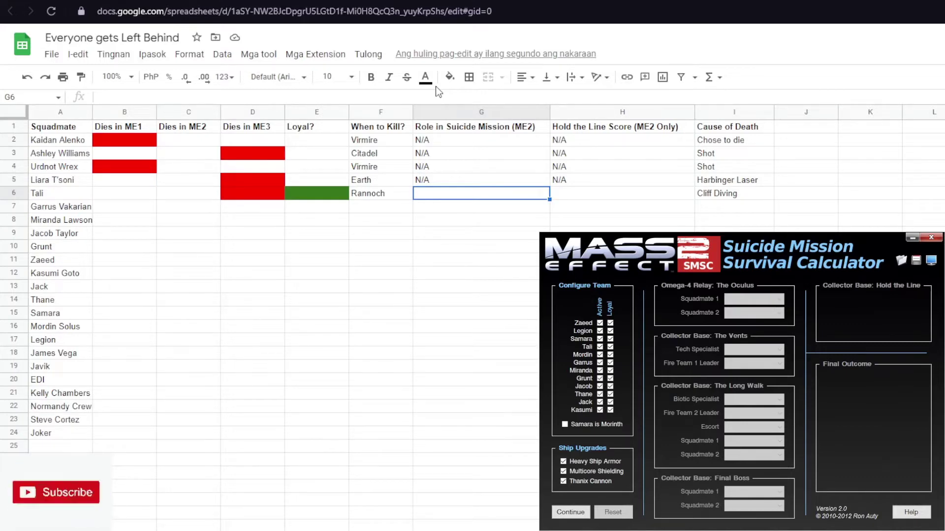
Look up the squadmates' Hold the Line points in the GameFAQs topic "Suicide Mission/Hold the Line Math" from the "hold the line score me2" web results
{"action": "key", "text": "ctrl+Tab"}
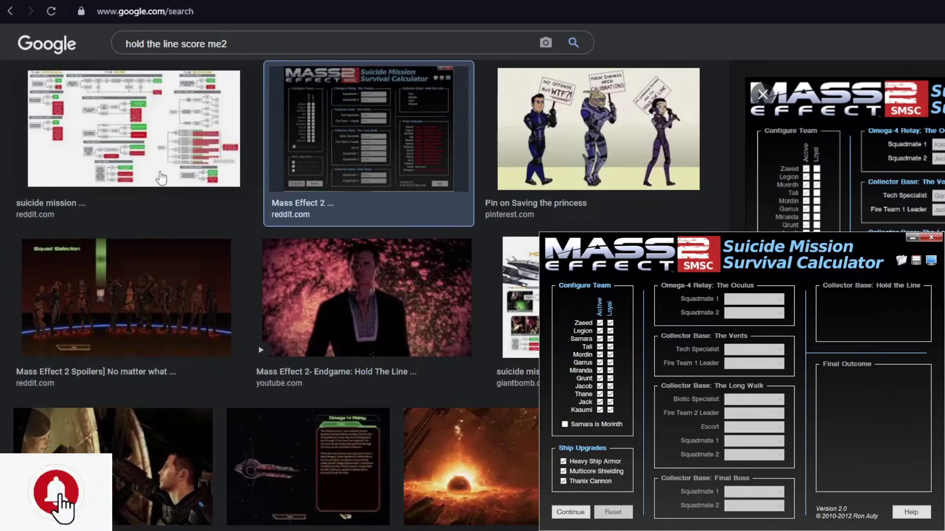
{"action": "scroll", "coordinate": [270, 116], "scroll_direction": "up", "scroll_amount": 2}
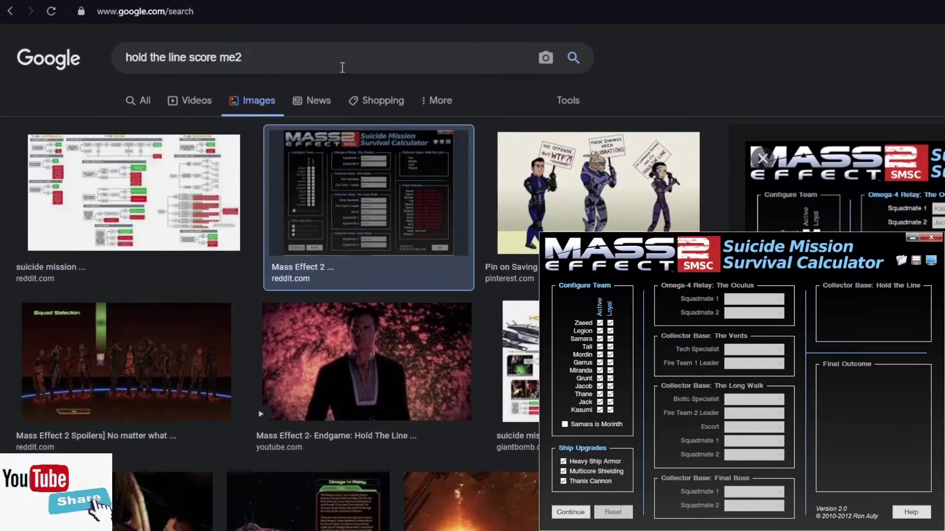
{"action": "left_click", "coordinate": [139, 102]}
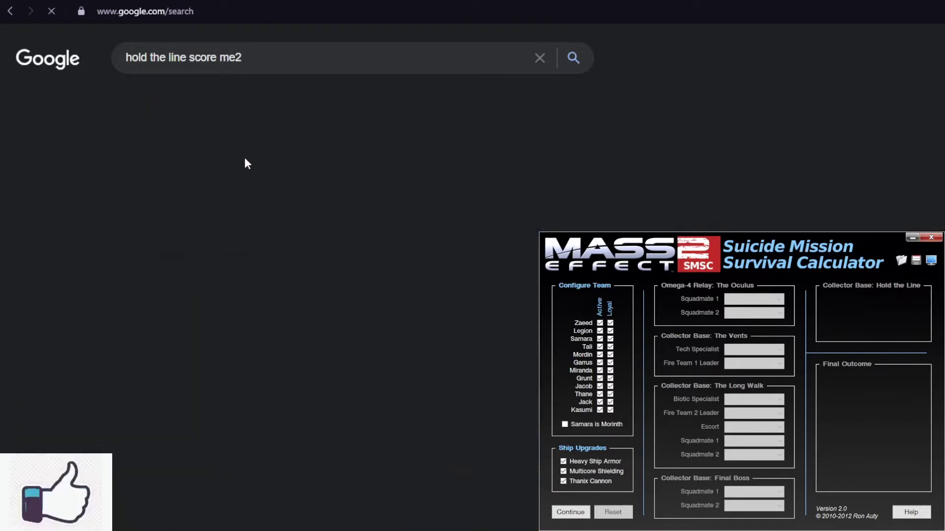
{"action": "left_click", "coordinate": [278, 183]}
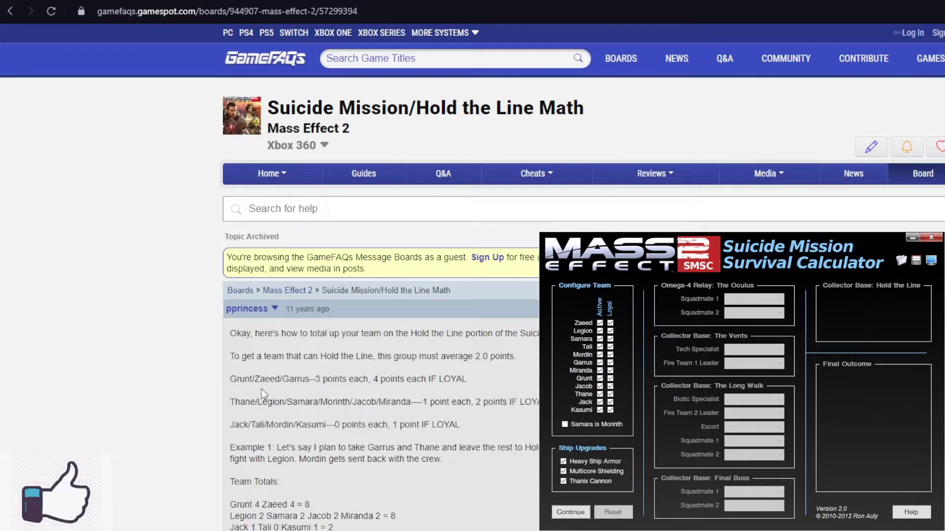
{"action": "scroll", "coordinate": [265, 394], "scroll_direction": "down", "scroll_amount": 1}
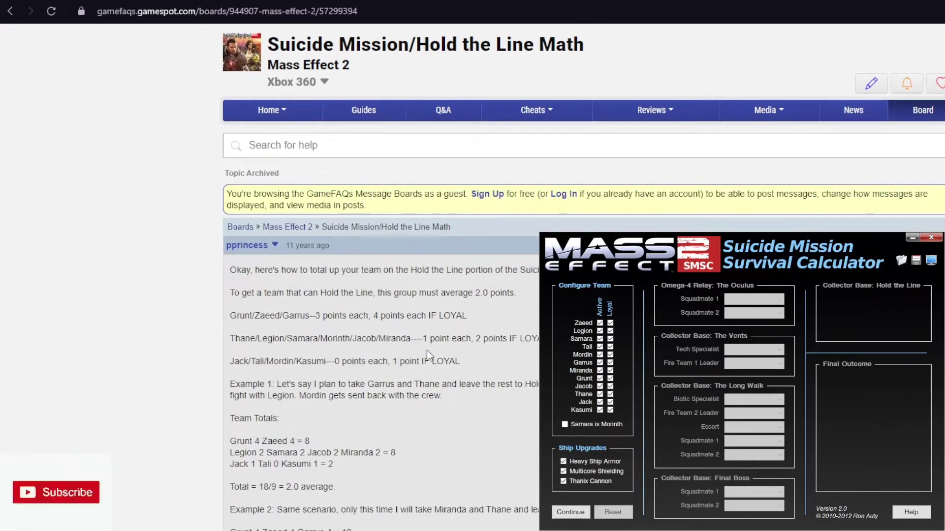
{"action": "key", "text": "ctrl+plus"}
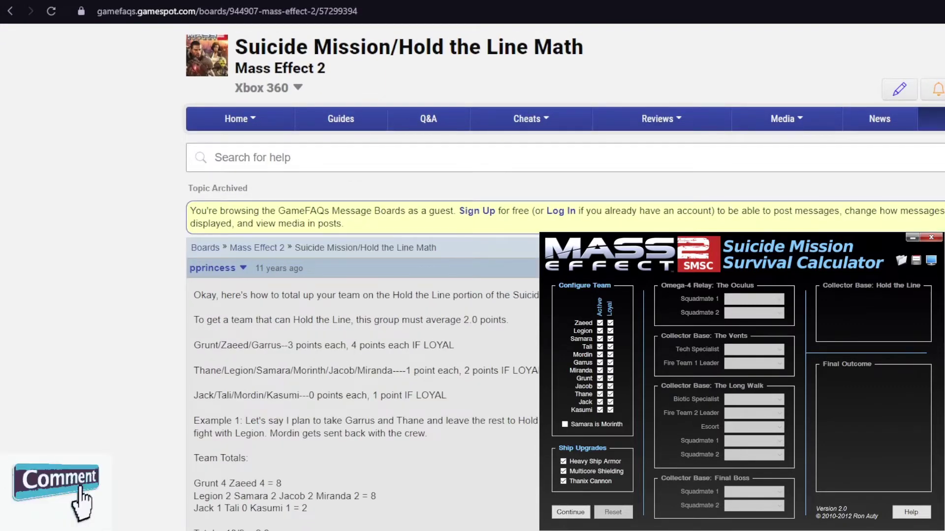
{"action": "key", "text": "ctrl+minus"}
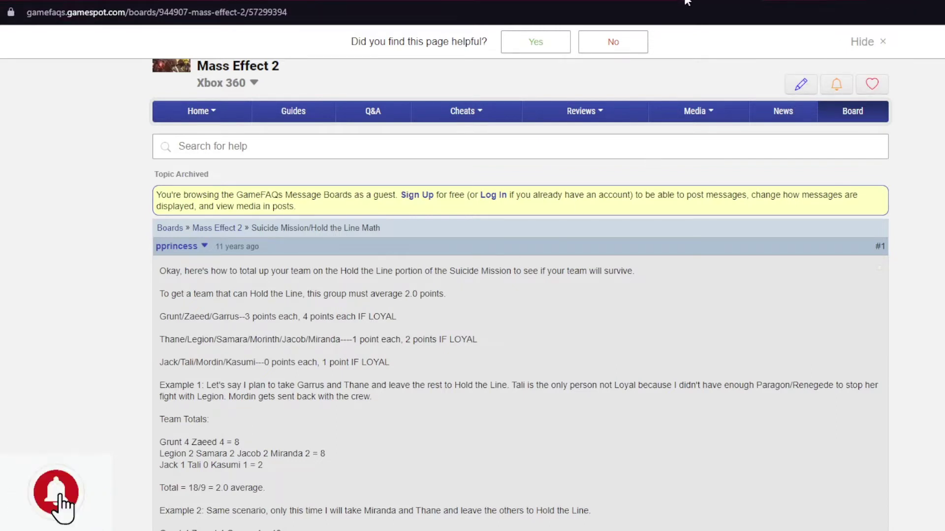
Return to the spreadsheet and enter 1 as Tali's Hold the Line score (H6) and "Oculus" as her suicide mission role (G6)
{"action": "key", "text": "ctrl+Tab"}
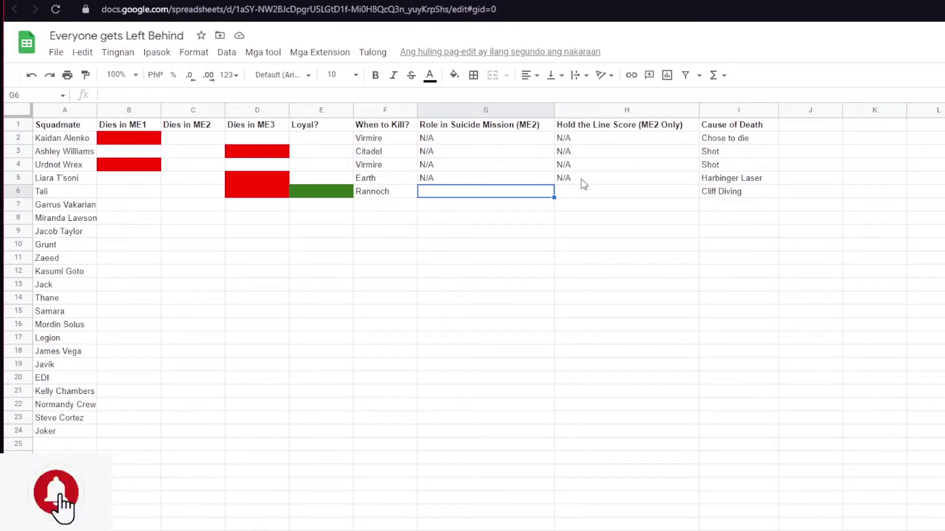
{"action": "key", "text": "Right"}
{"action": "type", "text": "1"}
{"action": "key", "text": "Left"}
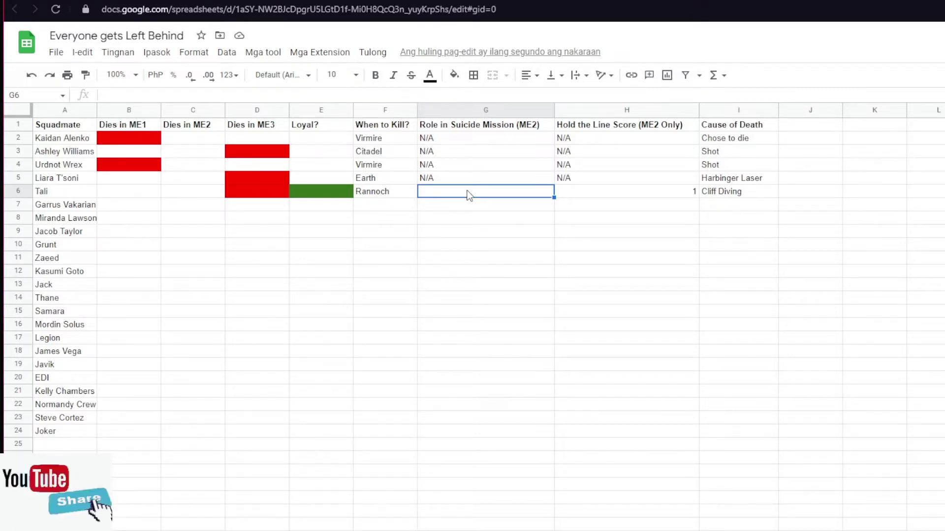
{"action": "type", "text": "Oc"}
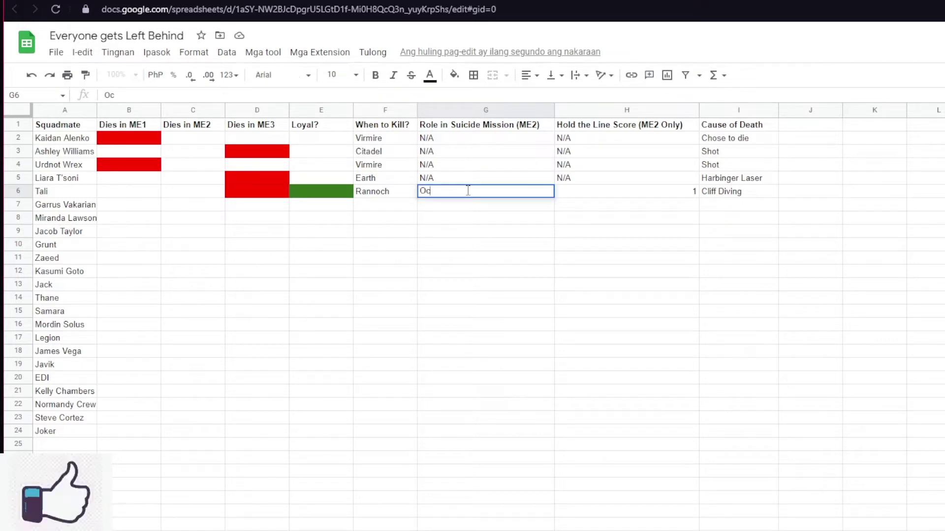
{"action": "type", "text": "ulus"}
{"action": "key", "text": "Tab"}
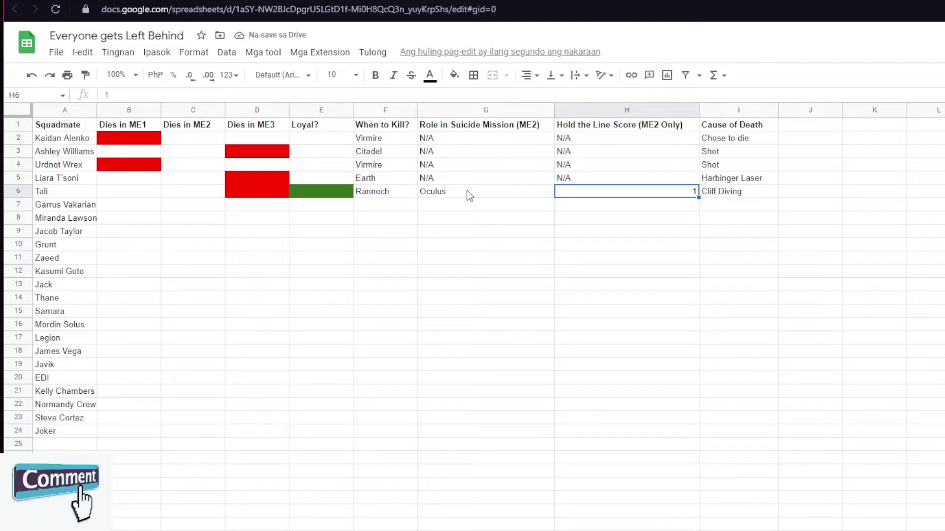
Copy the red fill from Tali's "Dies in ME3" cell (D6) to Garrus Vakarian's "Dies in ME2" cell (C7)
{"action": "key", "text": "Down"}
{"action": "key", "text": "Left"}
{"action": "key", "text": "Left"}
{"action": "key", "text": "Left"}
{"action": "key", "text": "Left"}
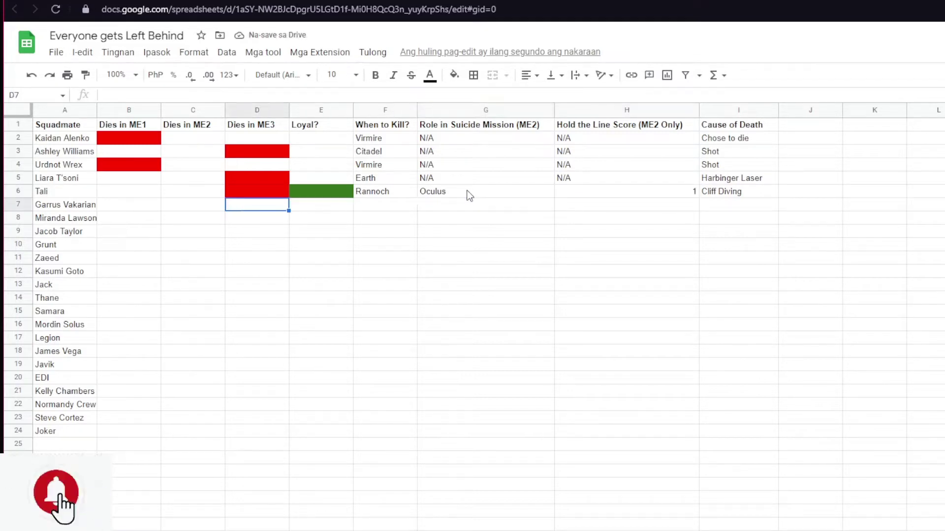
{"action": "key", "text": "Left"}
{"action": "key", "text": "Right"}
{"action": "key", "text": "Right"}
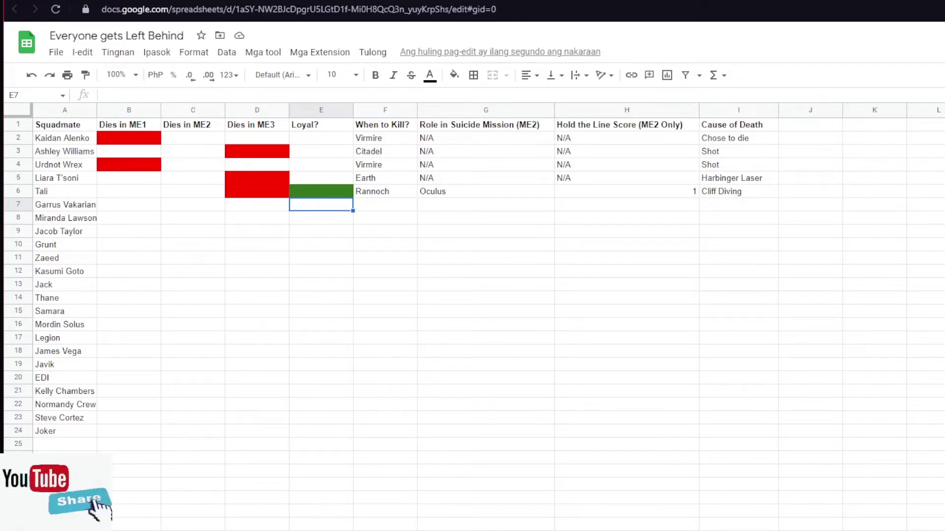
{"action": "key", "text": "Left"}
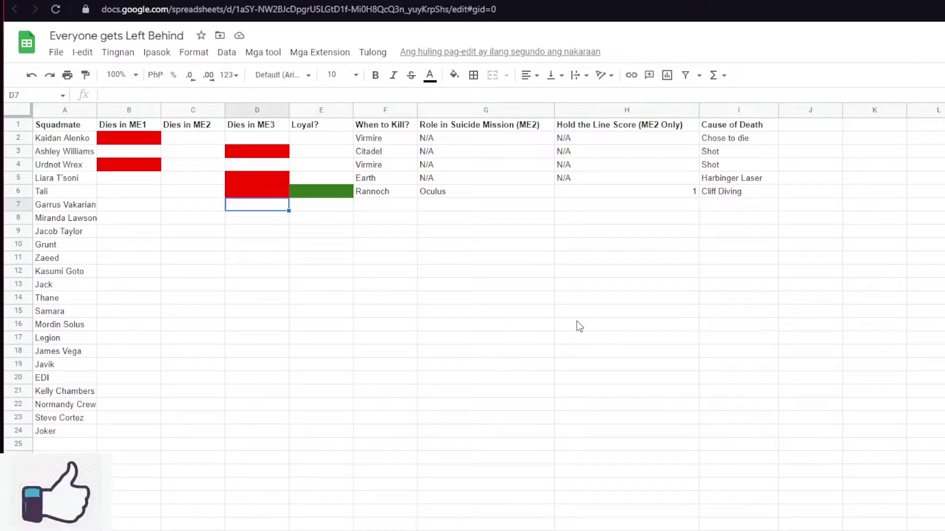
{"action": "key", "text": "Up"}
{"action": "key", "text": "ctrl+c"}
{"action": "key", "text": "Down"}
{"action": "key", "text": "Left"}
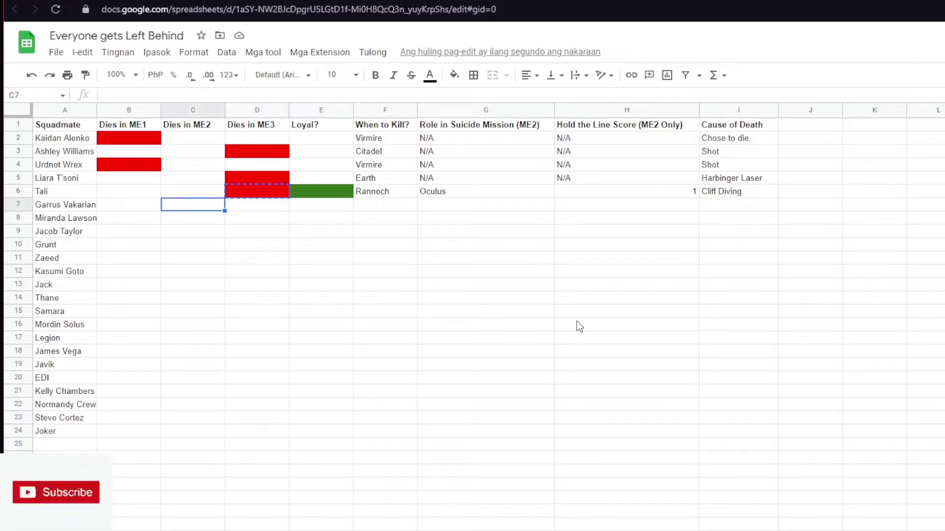
{"action": "key", "text": "ctrl+v"}
Paste the copied red fill into Garrus Vakarian's "Loyal?" cell (E7)
{"action": "key", "text": "Right"}
{"action": "key", "text": "Right"}
{"action": "key", "text": "Left"}
{"action": "key", "text": "Up"}
{"action": "key", "text": "Down"}
{"action": "key", "text": "Right"}
{"action": "key", "text": "ctrl+v"}
{"action": "key", "text": "Right"}
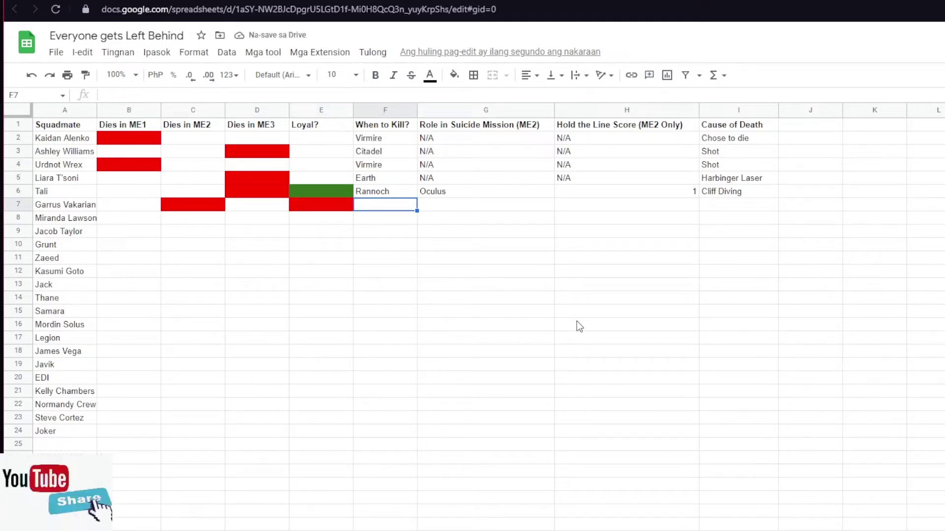
Enter "Collector Base" as Garrus Vakarian's time to kill (F7) and "2nd Fire Team Leader" as his suicide mission role (G7)
{"action": "type", "text": "Collector"}
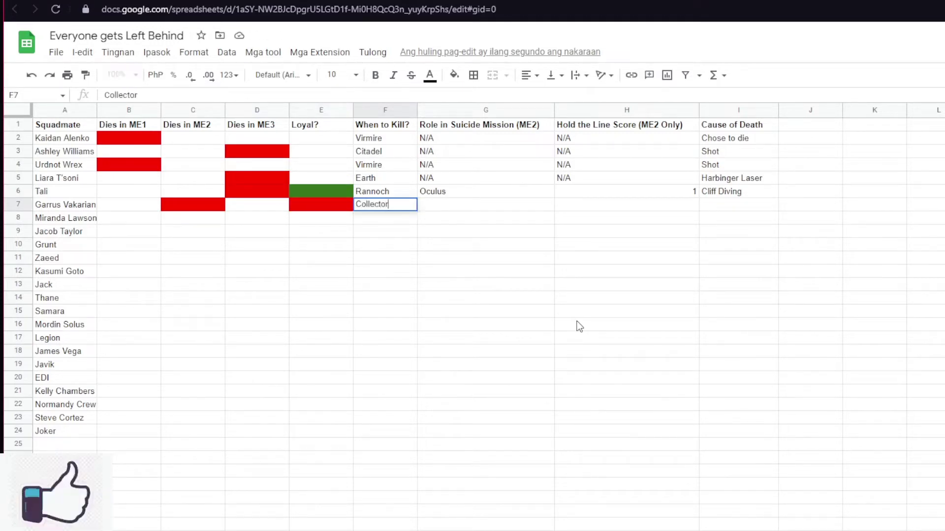
{"action": "type", "text": " Base"}
{"action": "key", "text": "Tab"}
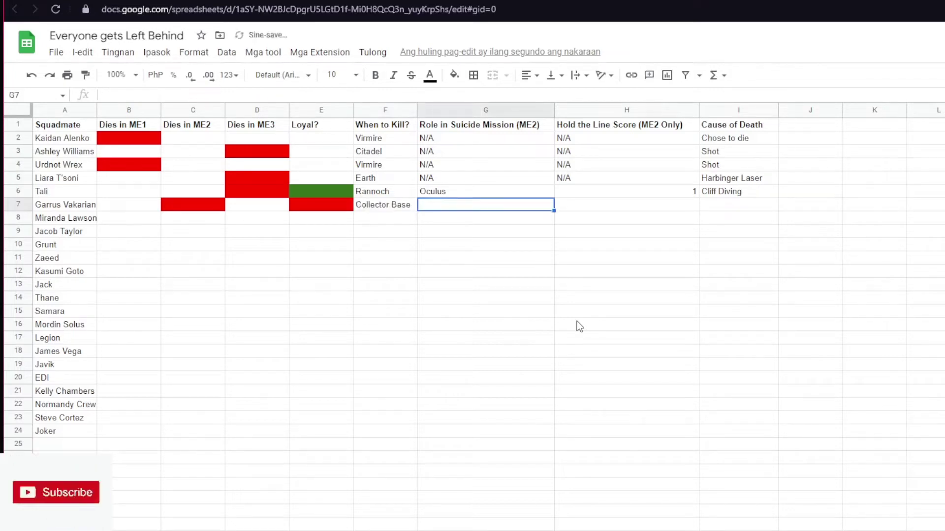
{"action": "key", "text": "Tab"}
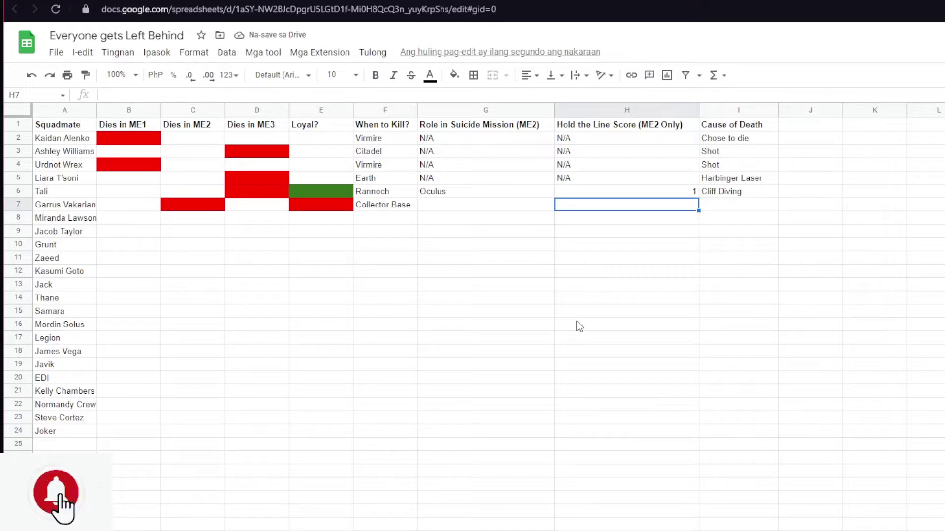
{"action": "key", "text": "shift+Tab"}
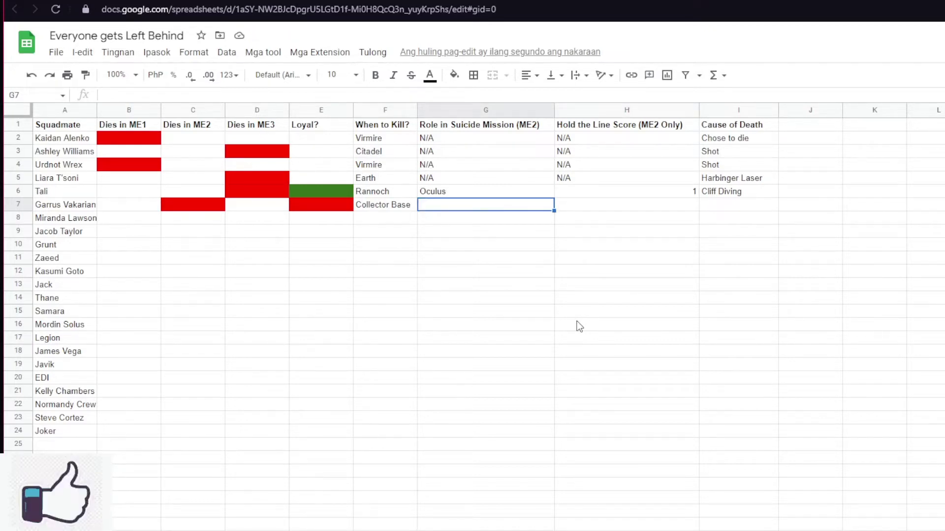
{"action": "type", "text": "2nd Fire"}
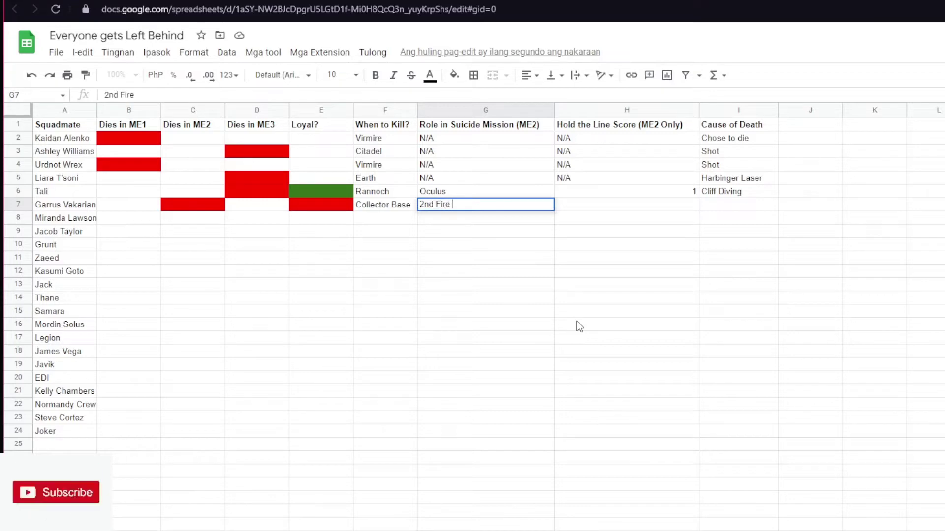
{"action": "type", "text": " Team L"}
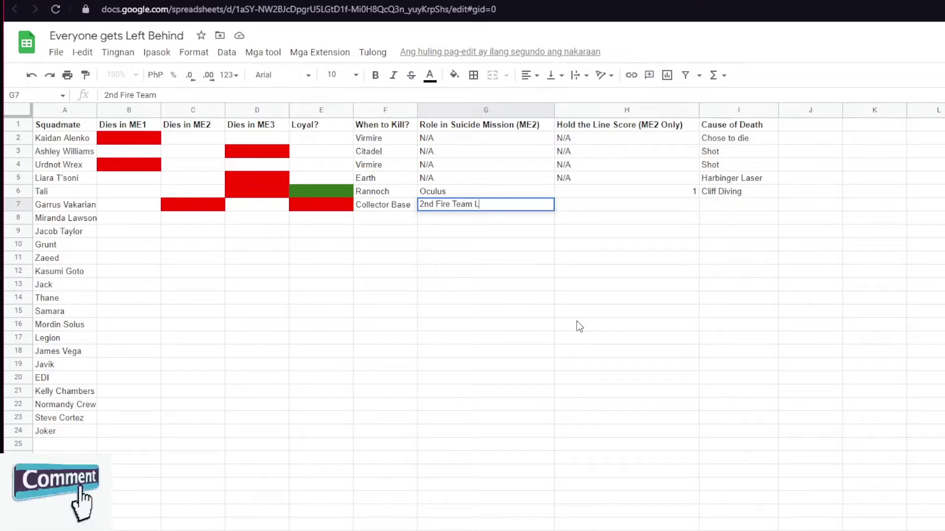
{"action": "type", "text": "eader"}
{"action": "key", "text": "Tab"}
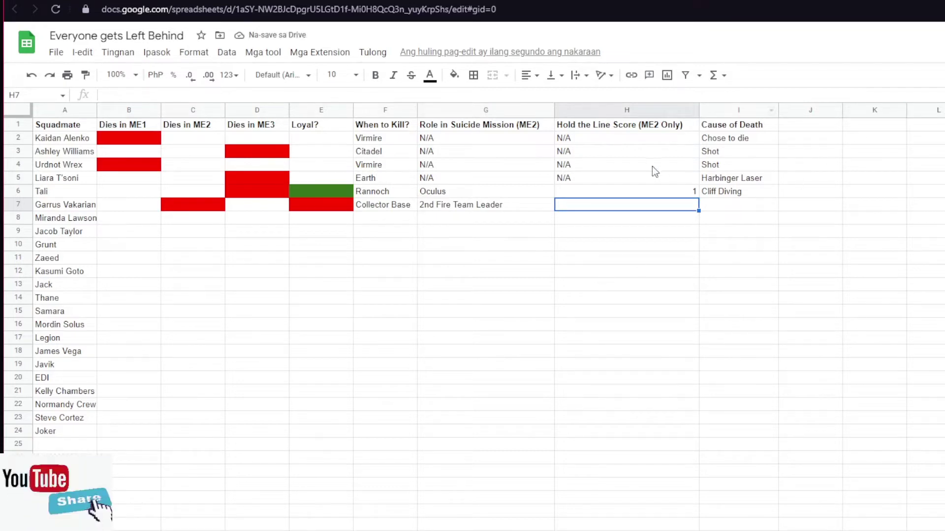
Enter 3 as Garrus Vakarian's Hold the Line score (H7) and "Shot" as his cause of death (I7)
{"action": "type", "text": "3"}
{"action": "key", "text": "Tab"}
{"action": "type", "text": "Shot in the face"}
{"action": "key", "text": "BackSpace"}
{"action": "key", "text": "BackSpace"}
{"action": "key", "text": "BackSpace"}
{"action": "key", "text": "BackSpace"}
{"action": "key", "text": "BackSpace"}
{"action": "key", "text": "BackSpace"}
{"action": "key", "text": "BackSpace"}
{"action": "key", "text": "BackSpace"}
{"action": "key", "text": "BackSpace"}
{"action": "key", "text": "BackSpace"}
{"action": "key", "text": "BackSpace"}
{"action": "key", "text": "BackSpace"}
{"action": "key", "text": "Return"}
{"action": "key", "text": "Left"}
{"action": "key", "text": "Left"}
{"action": "key", "text": "Left"}
{"action": "key", "text": "Left"}
{"action": "key", "text": "Left"}
{"action": "key", "text": "Left"}
{"action": "key", "text": "Left"}
{"action": "key", "text": "Left"}
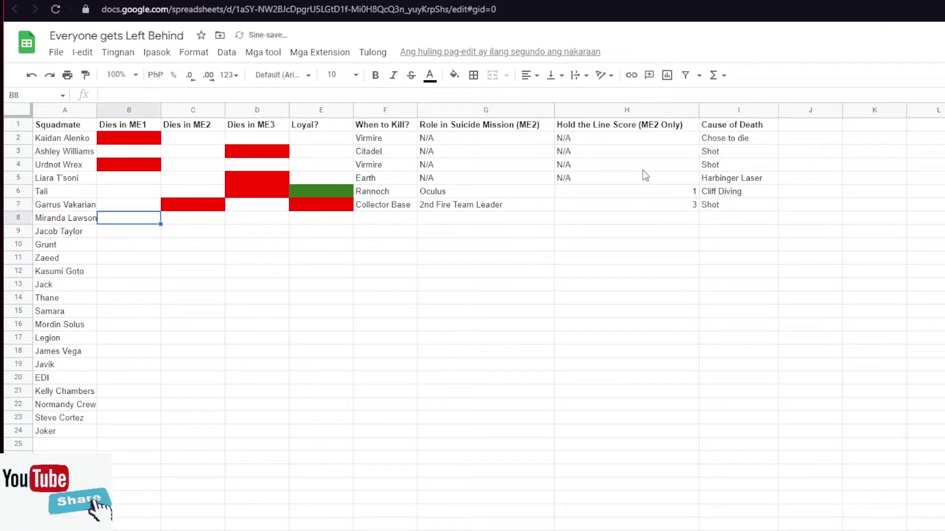
{"action": "key", "text": "Right"}
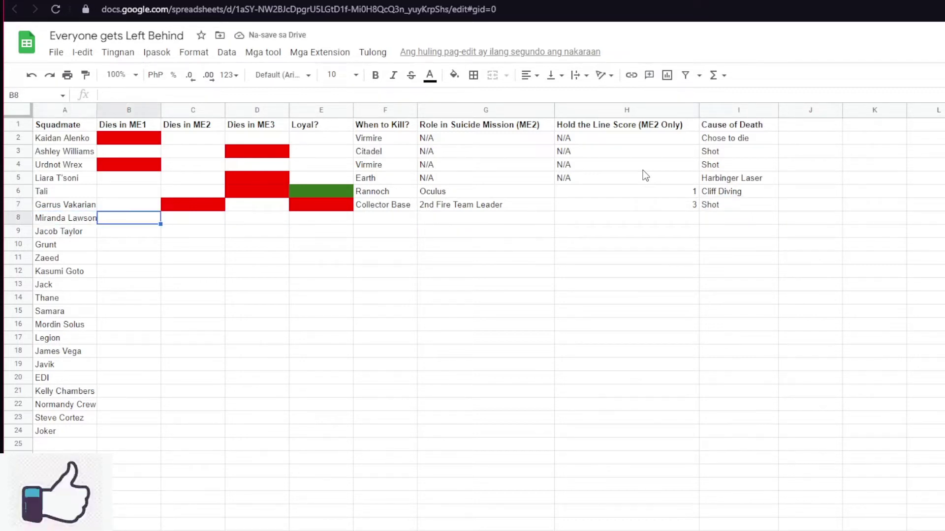
{"action": "key", "text": "Right"}
{"action": "key", "text": "Right"}
{"action": "key", "text": "Right"}
{"action": "key", "text": "Right"}
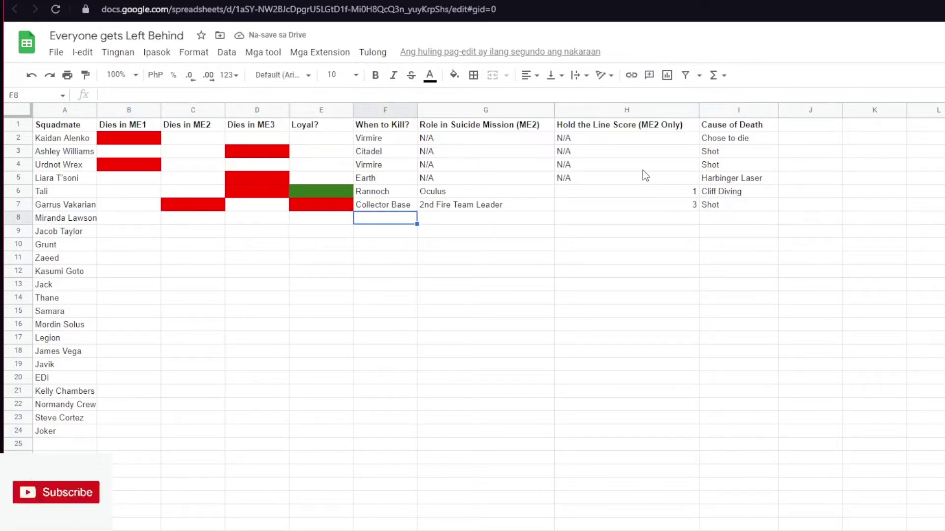
Change Garrus Vakarian's suicide mission role (G7) to "1st Fire Team Leader"
{"action": "key", "text": "Up"}
{"action": "key", "text": "Right"}
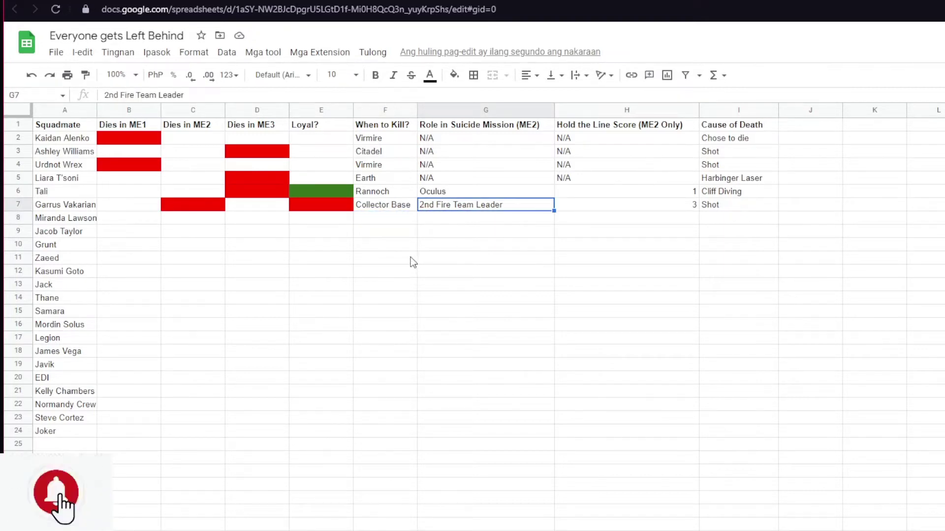
{"action": "double_click", "coordinate": [428, 206]}
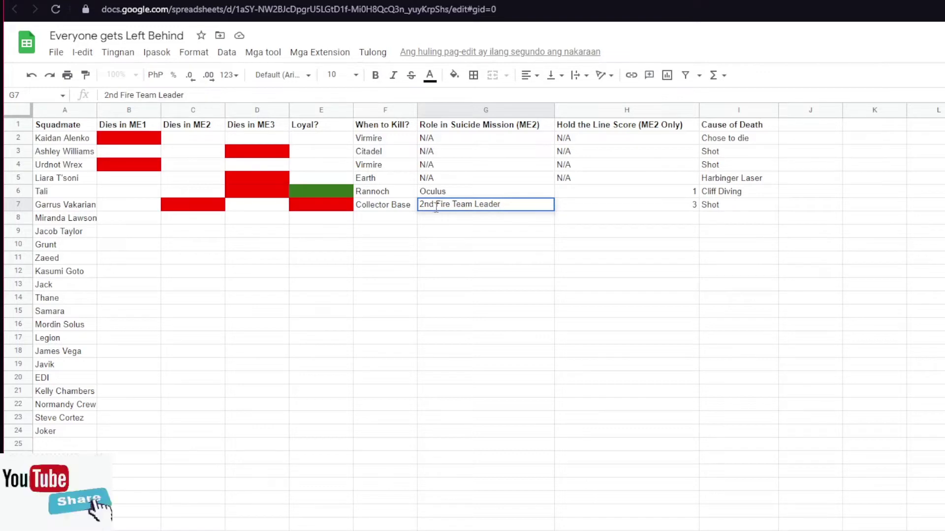
{"action": "type", "text": "1st"}
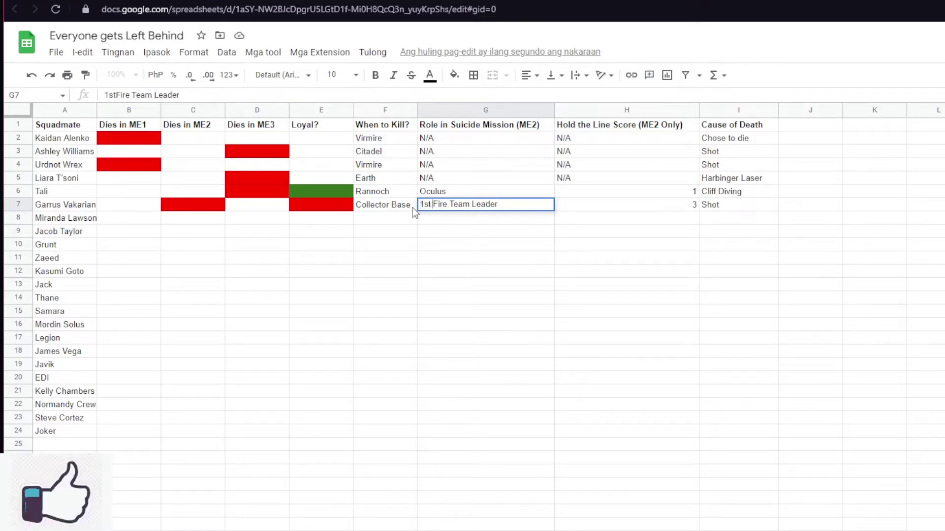
{"action": "key", "text": "Return"}
Set Garrus Vakarian's suicide mission role (G7) back to "2nd Fire Team Leader"
{"action": "left_click", "coordinate": [312, 210]}
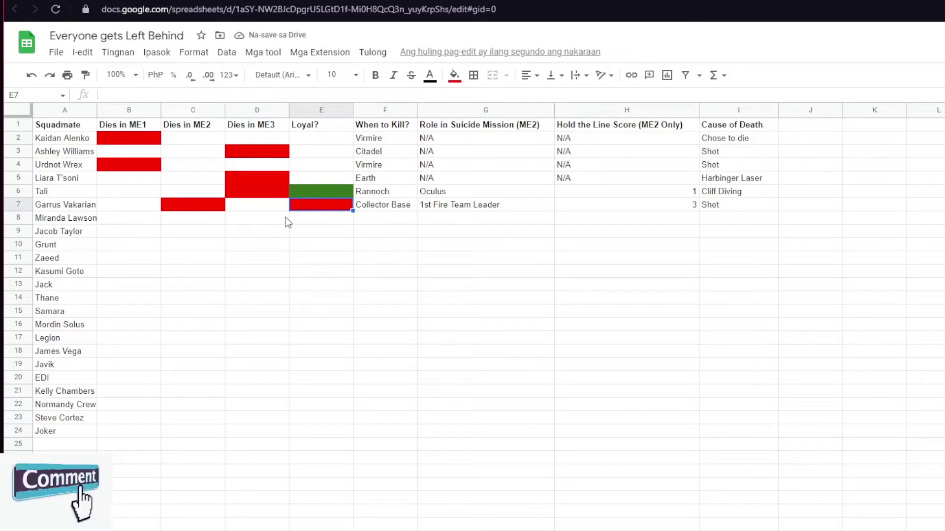
{"action": "key", "text": "Right"}
{"action": "key", "text": "Right"}
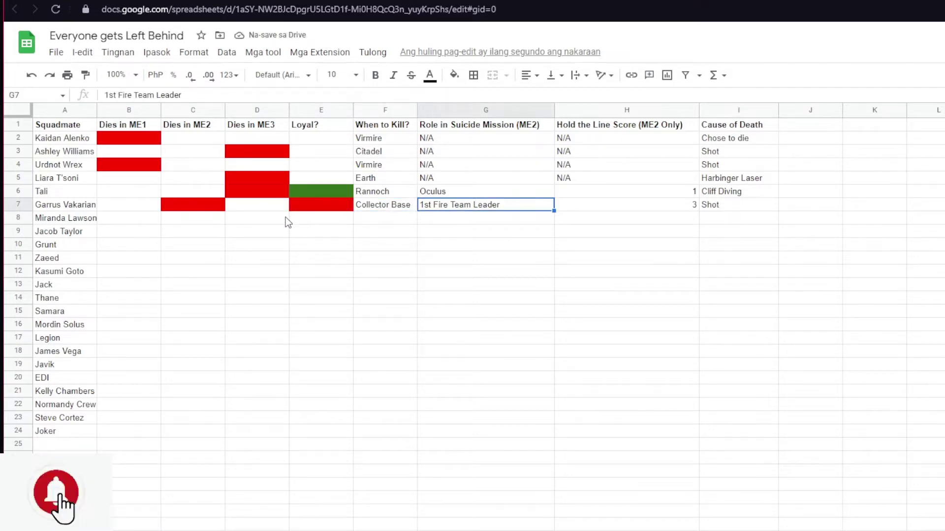
{"action": "type", "text": "2nd Fire "}
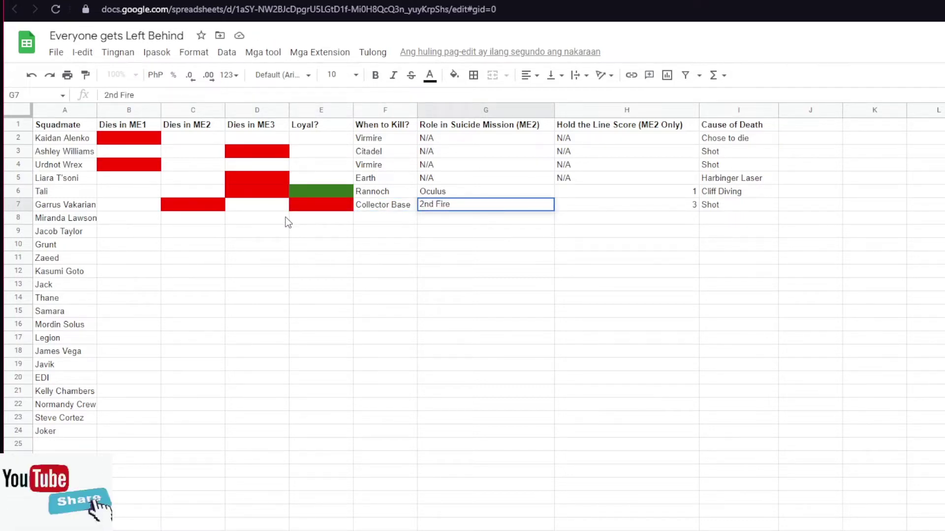
{"action": "type", "text": "Team Le"}
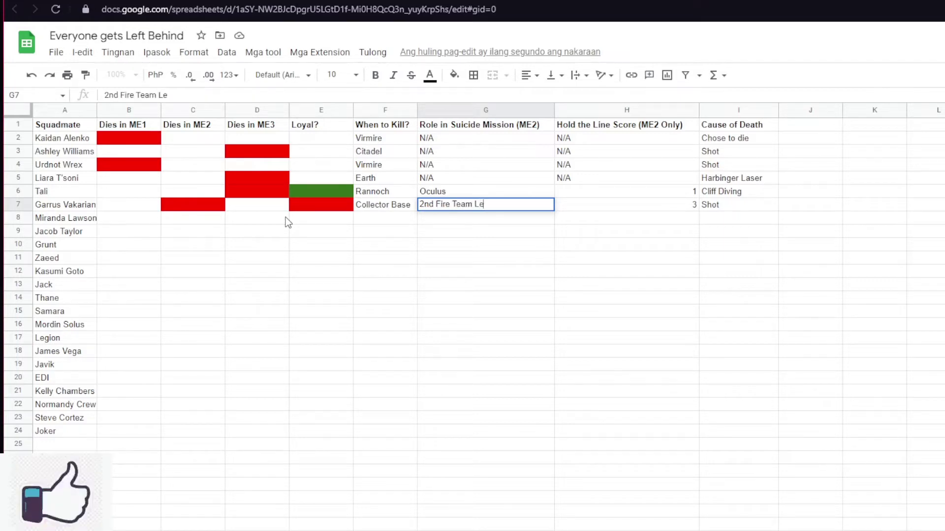
{"action": "type", "text": "ader"}
{"action": "key", "text": "Return"}
Copy the green fill from Tali's "Loyal?" cell (E6) to Miranda Lawson's "Loyal?" cell (E8)
{"action": "key", "text": "Left"}
{"action": "key", "text": "Left"}
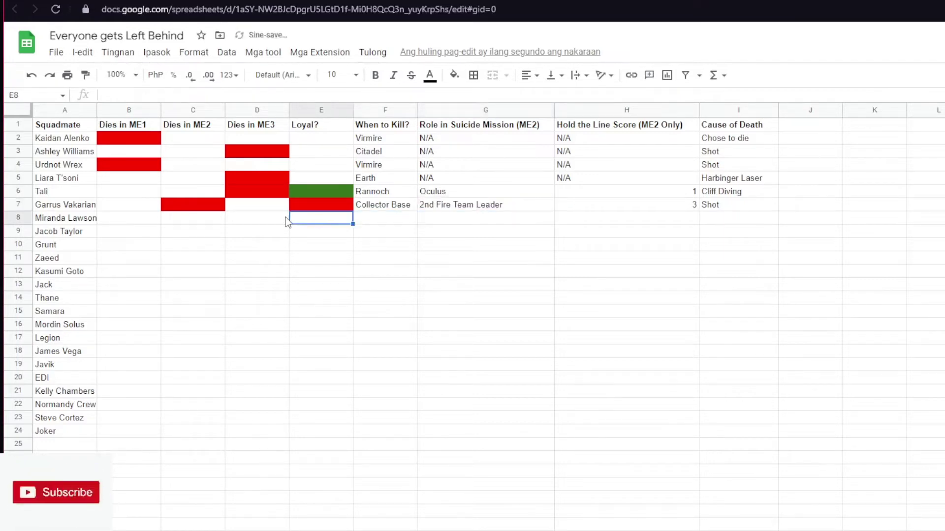
{"action": "key", "text": "Up"}
{"action": "key", "text": "Left"}
{"action": "key", "text": "Right"}
{"action": "key", "text": "Up"}
{"action": "key", "text": "ctrl+c"}
{"action": "key", "text": "Down"}
{"action": "key", "text": "Down"}
{"action": "key", "text": "ctrl+v"}
Copy the red fill from Tali's "Dies in ME3" cell (D6) to Miranda Lawson's "Dies in ME3" cell (D8)
{"action": "key", "text": "Left"}
{"action": "key", "text": "Left"}
{"action": "key", "text": "Up"}
{"action": "key", "text": "Up"}
{"action": "key", "text": "Right"}
{"action": "key", "text": "ctrl+c"}
{"action": "key", "text": "Down"}
{"action": "key", "text": "Right"}
{"action": "key", "text": "Left"}
{"action": "key", "text": "Down"}
{"action": "key", "text": "ctrl+v"}
Enter "Shot" as Miranda Lawson's cause of death (I8) and 2 as her Hold the Line score (H8)
{"action": "key", "text": "Right"}
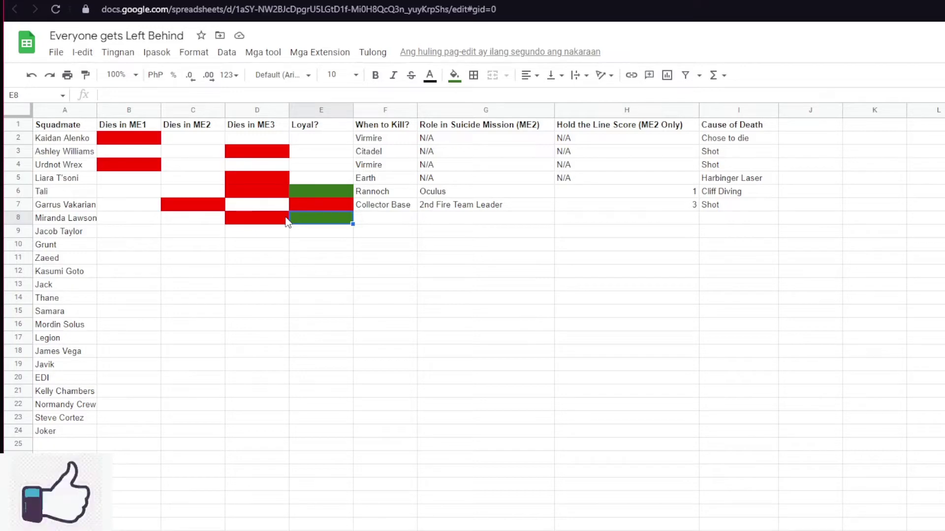
{"action": "key", "text": "Right"}
{"action": "key", "text": "Right"}
{"action": "key", "text": "Right"}
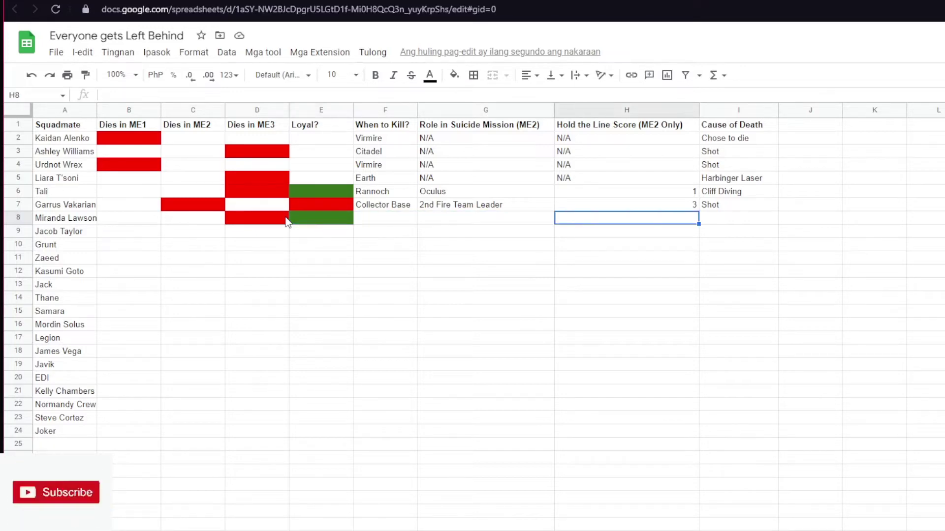
{"action": "key", "text": "Right"}
{"action": "type", "text": "Shot"}
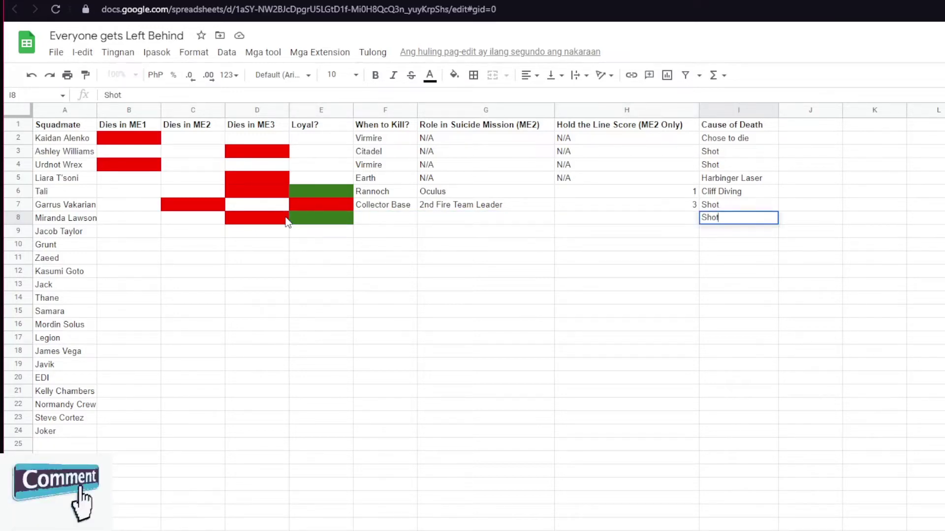
{"action": "key", "text": "Left"}
{"action": "key", "text": "Left"}
{"action": "key", "text": "Right"}
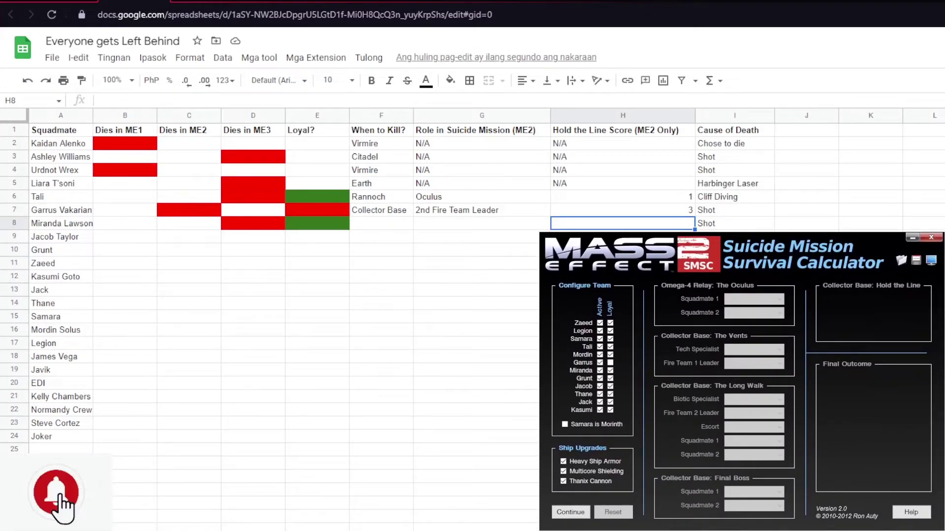
{"action": "type", "text": "2"}
{"action": "key", "text": "Left"}
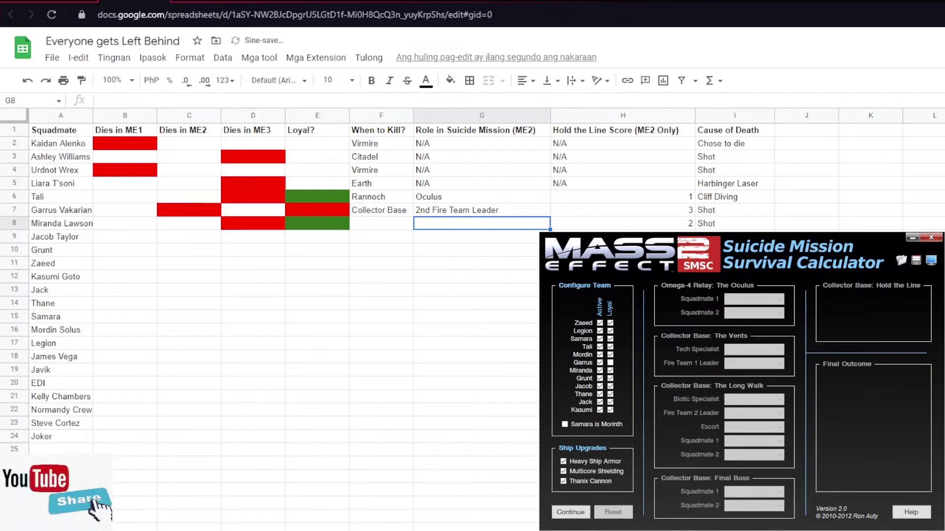
{"action": "type", "text": "1st"}
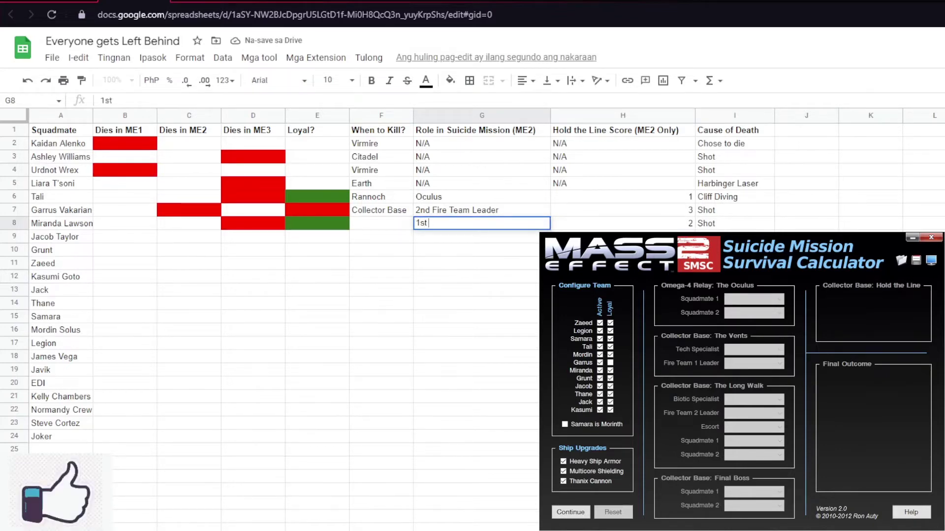
{"action": "type", "text": "r Fire"}
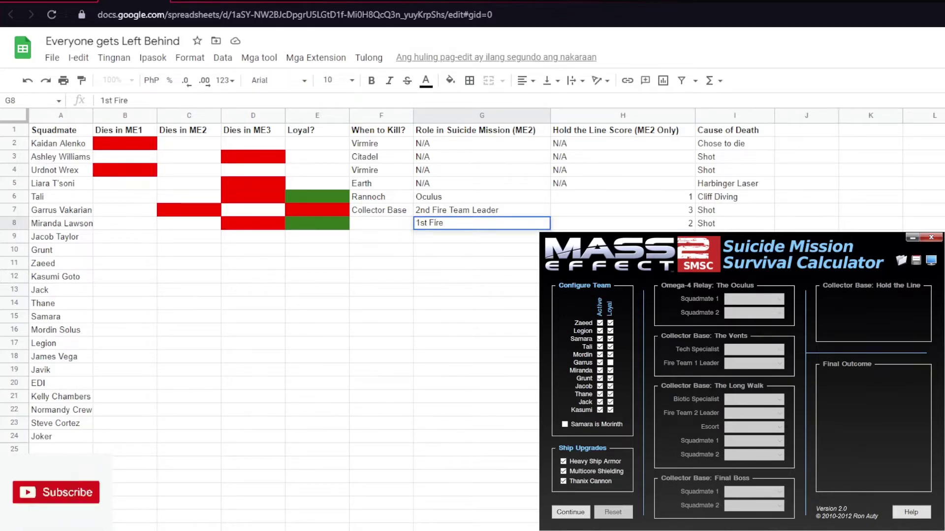
{"action": "key", "text": "BackSpace"}
{"action": "key", "text": "BackSpace"}
{"action": "key", "text": "BackSpace"}
{"action": "key", "text": "BackSpace"}
{"action": "key", "text": "BackSpace"}
{"action": "key", "text": "BackSpace"}
{"action": "key", "text": "BackSpace"}
{"action": "key", "text": "BackSpace"}
Enter "Biotic" as Miranda Lawson's suicide mission role (G8) and "Horizon" as her time to kill (F8)
{"action": "type", "text": "Biotic"}
{"action": "key", "text": "Tab"}
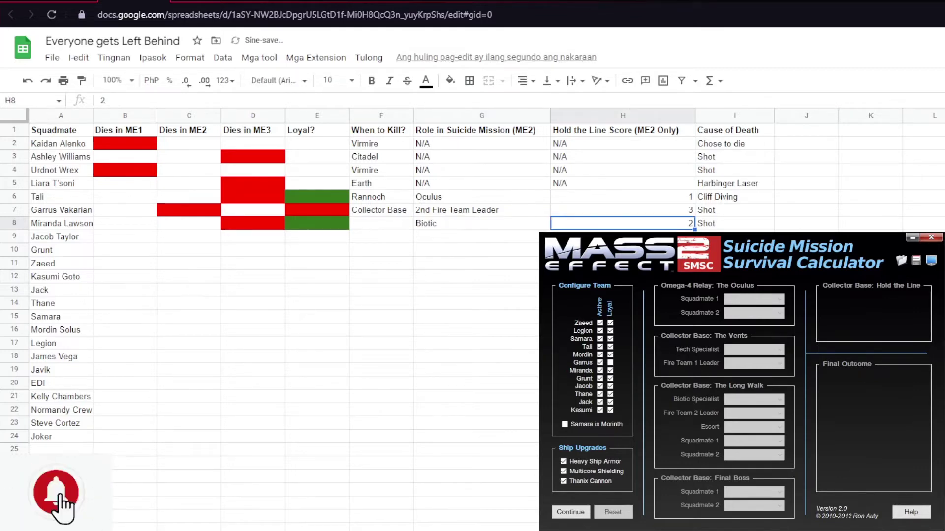
{"action": "key", "text": "Left"}
{"action": "key", "text": "Left"}
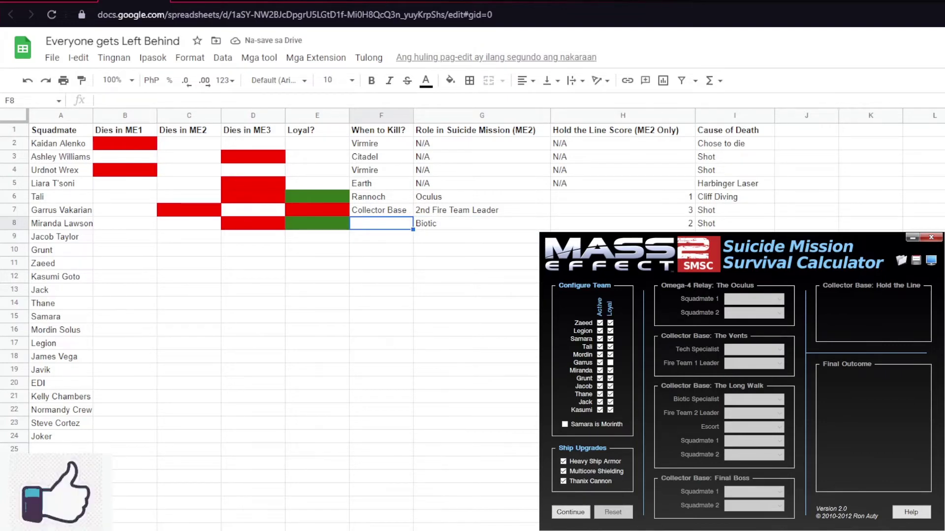
{"action": "type", "text": "Horizon"}
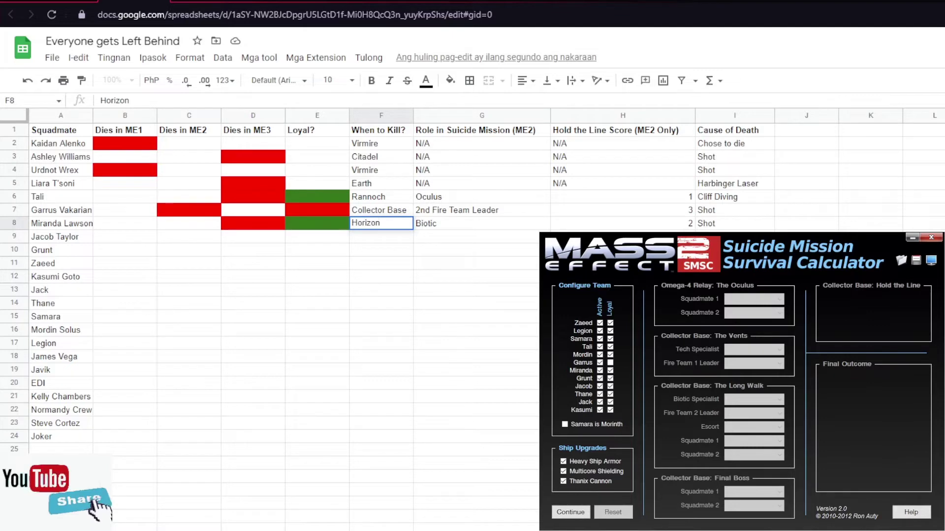
{"action": "key", "text": "Tab"}
Paste the copied red fill into Jacob Taylor's "Loyal?" cell (E9)
{"action": "key", "text": "Left"}
{"action": "key", "text": "Left"}
{"action": "key", "text": "Left"}
{"action": "key", "text": "Up"}
{"action": "key", "text": "Left"}
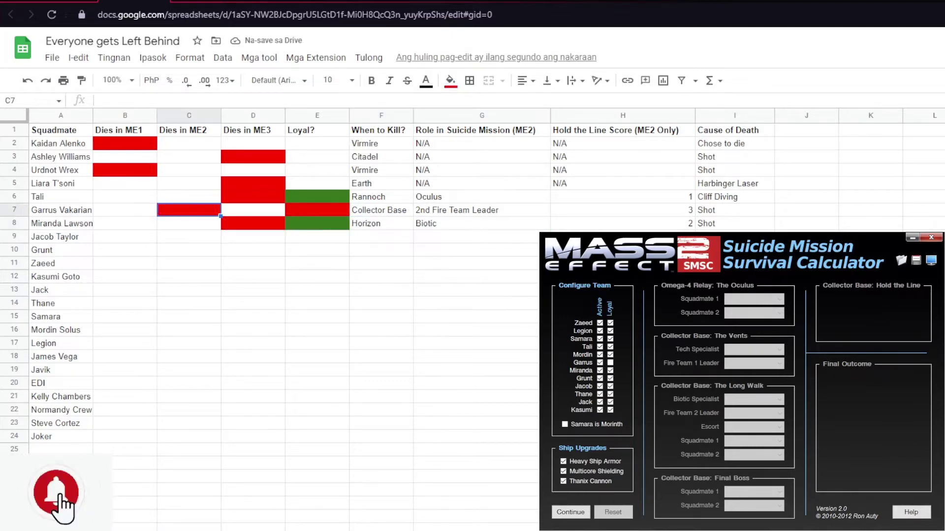
{"action": "key", "text": "Left"}
{"action": "key", "text": "Right"}
{"action": "key", "text": "Down"}
{"action": "key", "text": "Up"}
{"action": "key", "text": "Right"}
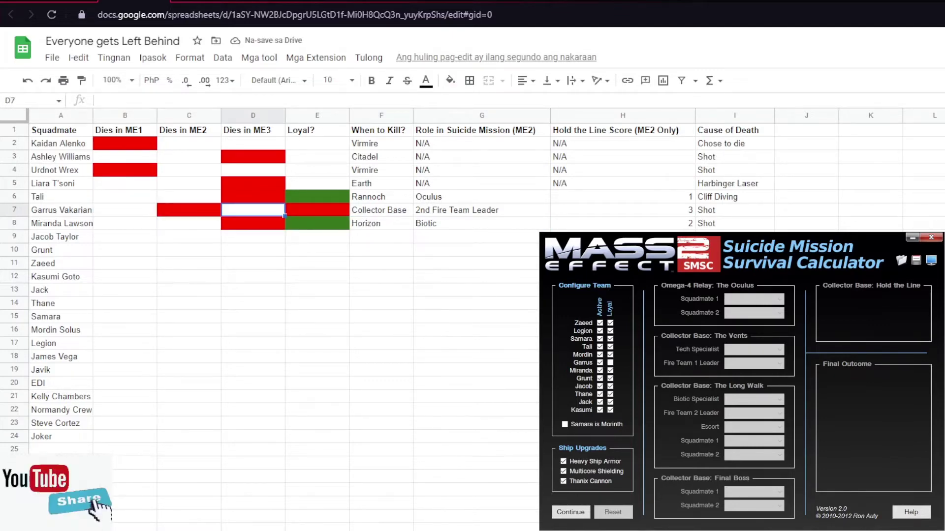
{"action": "key", "text": "Right"}
{"action": "key", "text": "Down"}
{"action": "key", "text": "Down"}
{"action": "key", "text": "ctrl+v"}
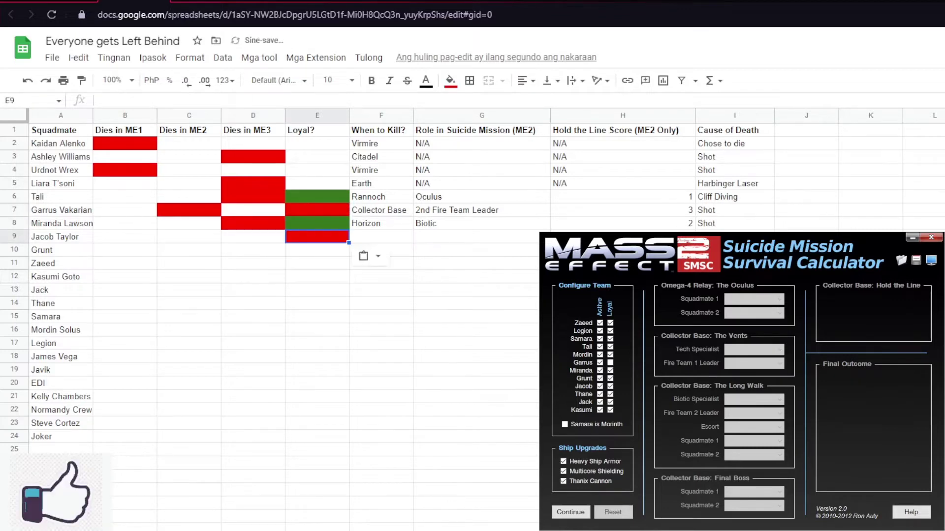
Enter "Collector Base" as Jacob Taylor's time to kill (F9)
{"action": "key", "text": "Left"}
{"action": "key", "text": "Left"}
{"action": "key", "text": "Left"}
{"action": "key", "text": "Right"}
{"action": "key", "text": "Right"}
{"action": "key", "text": "Right"}
{"action": "key", "text": "Right"}
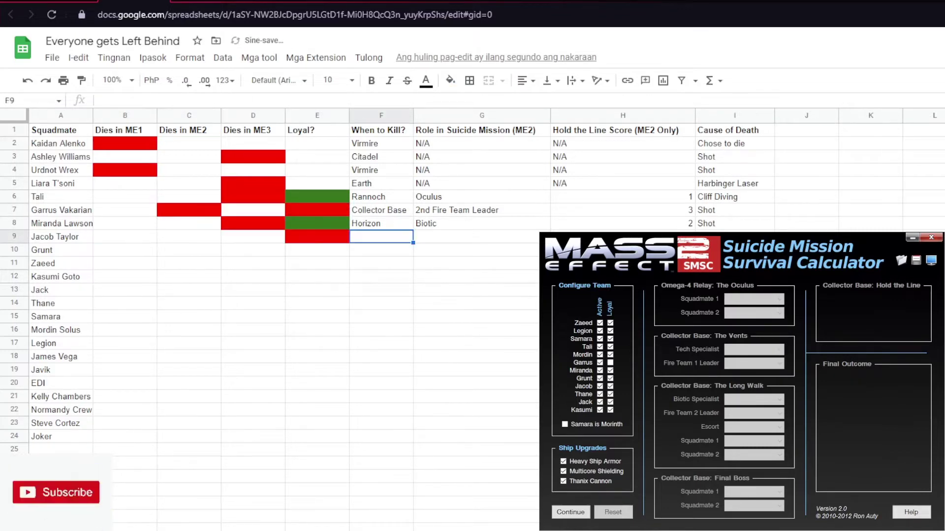
{"action": "type", "text": "Collel"}
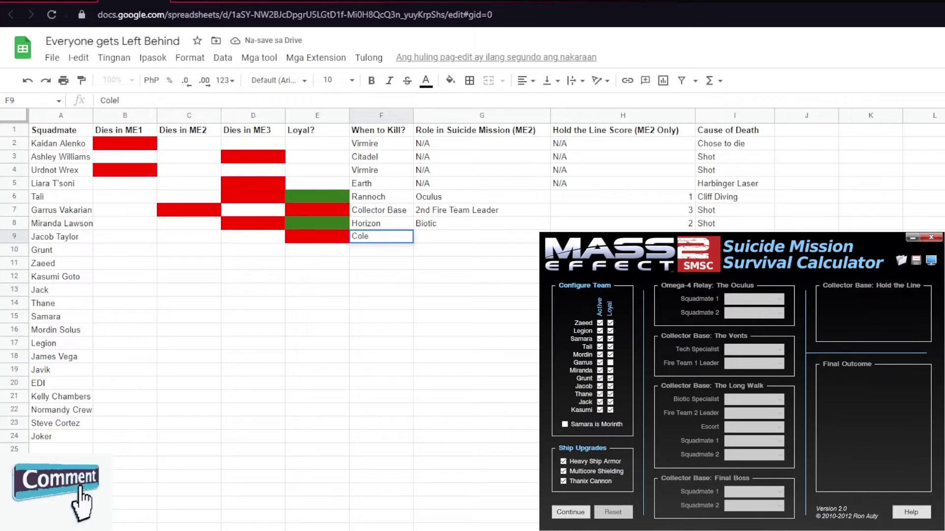
{"action": "key", "text": "Return"}
Copy the red fill from Garrus Vakarian's "Dies in ME2" cell (C7) to Jacob Taylor's "Dies in ME2" cell (C9)
{"action": "key", "text": "Left"}
{"action": "key", "text": "Left"}
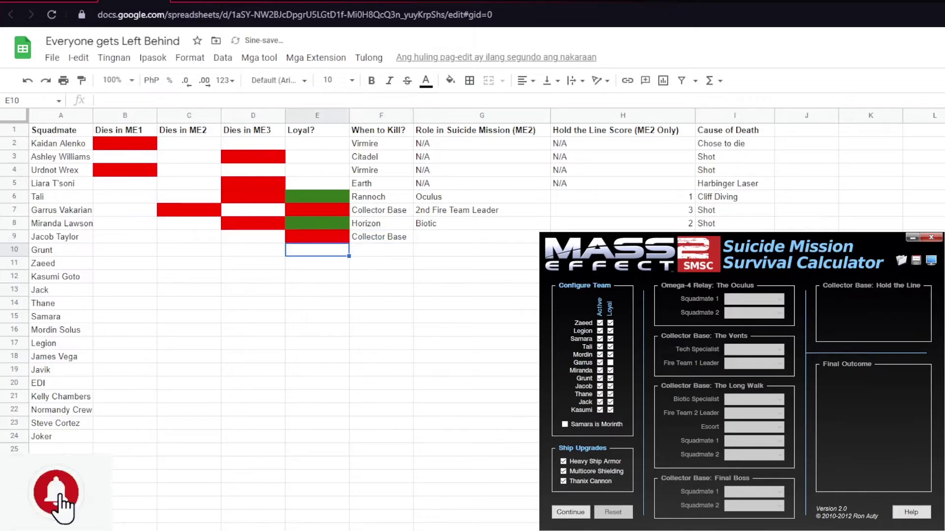
{"action": "key", "text": "Left"}
{"action": "key", "text": "Up"}
{"action": "key", "text": "Up"}
{"action": "key", "text": "Up"}
{"action": "key", "text": "ctrl+c"}
{"action": "key", "text": "Down"}
{"action": "key", "text": "Down"}
{"action": "key", "text": "ctrl+v"}
{"action": "key", "text": "Right"}
{"action": "key", "text": "Right"}
{"action": "key", "text": "Right"}
{"action": "key", "text": "Right"}
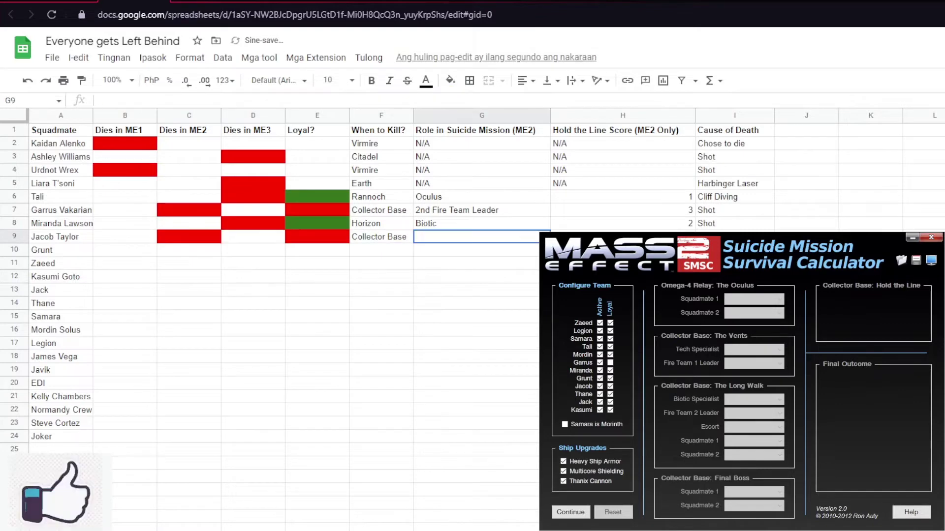
Enter "Tech Expert" as Jacob Taylor's suicide mission role (G9)
{"action": "type", "text": "Tech "}
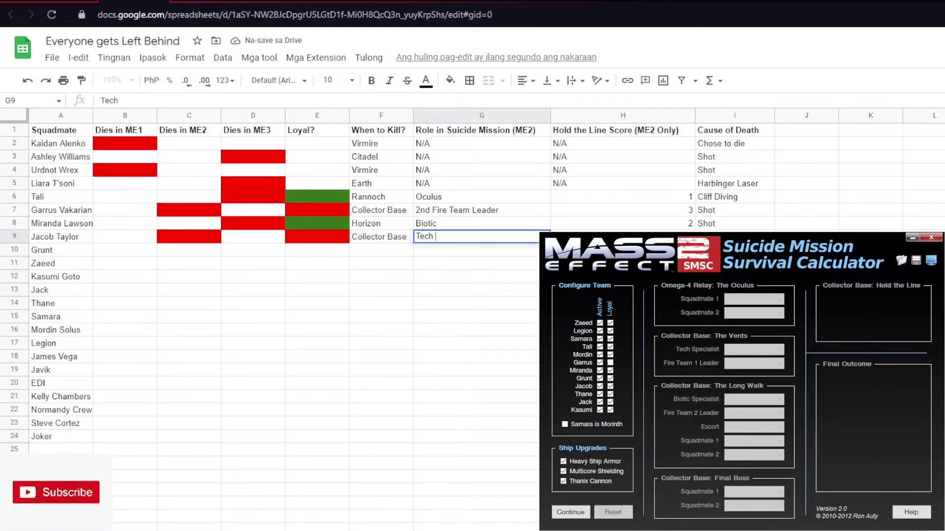
{"action": "type", "text": "Expert"}
{"action": "key", "text": "Tab"}
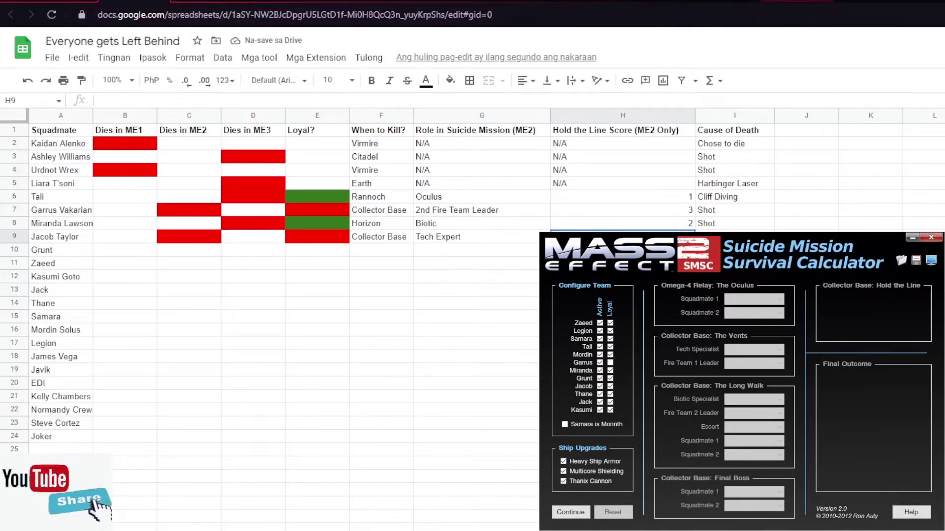
Check the Hold the Line point values for Jacob in the GameFAQs thread and return to the spreadsheet
{"action": "key", "text": "ctrl+Tab"}
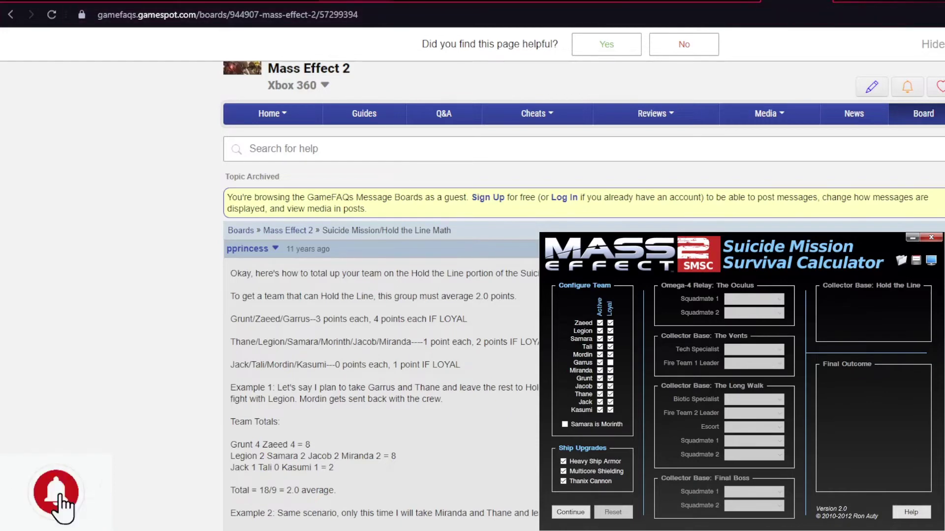
{"action": "key", "text": "ctrl+Tab"}
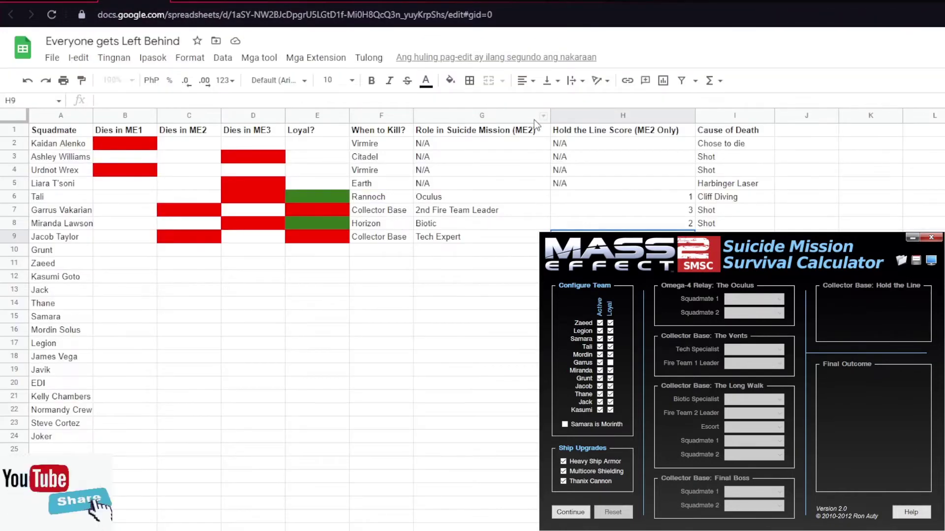
{"action": "key", "text": "Tab"}
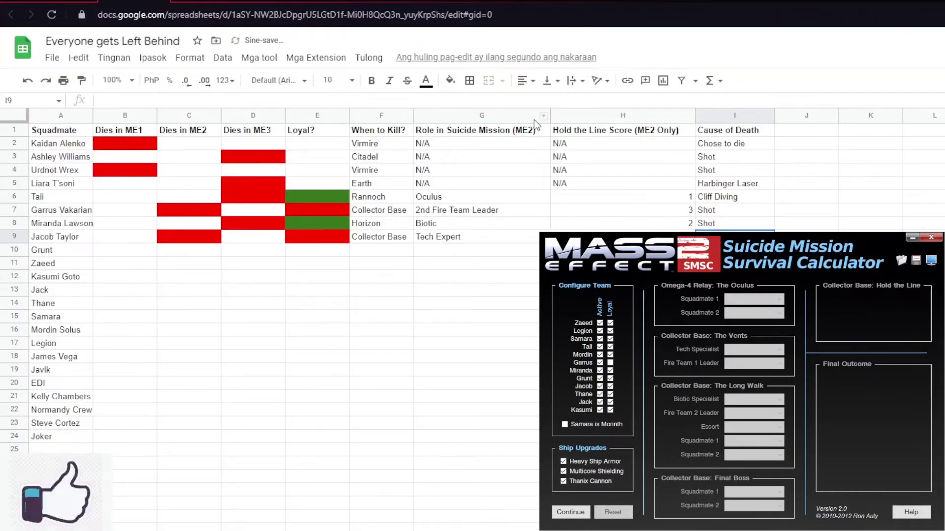
Copy the red fill from Miranda Lawson's "Dies in ME3" cell (D8) to Grunt's "Dies in ME3" cell (D10)
{"action": "key", "text": "Return"}
{"action": "key", "text": "Left"}
{"action": "key", "text": "Left"}
{"action": "key", "text": "Left"}
{"action": "key", "text": "Left"}
{"action": "key", "text": "Left"}
{"action": "key", "text": "Up"}
{"action": "key", "text": "Down"}
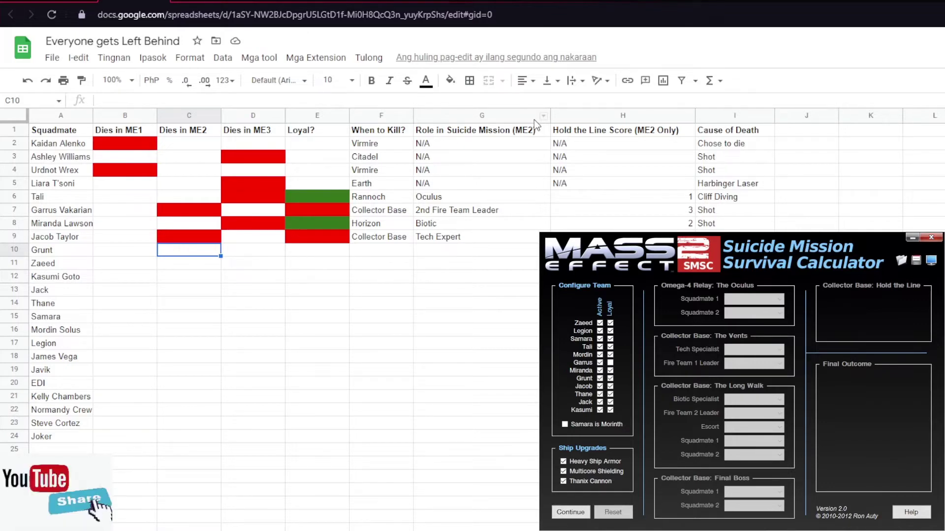
{"action": "key", "text": "Up"}
{"action": "key", "text": "Right"}
{"action": "key", "text": "Up"}
{"action": "key", "text": "ctrl+c"}
{"action": "key", "text": "Down"}
{"action": "key", "text": "Down"}
{"action": "key", "text": "ctrl+v"}
Copy the red fill from Jacob Taylor's "Loyal?" cell (E9) to Grunt's "Loyal?" cell (E10)
{"action": "key", "text": "Right"}
{"action": "key", "text": "Up"}
{"action": "key", "text": "ctrl+c"}
{"action": "key", "text": "Down"}
{"action": "key", "text": "ctrl+v"}
Enter "Attican Traverse" as Grunt's time to kill (F10)
{"action": "key", "text": "Right"}
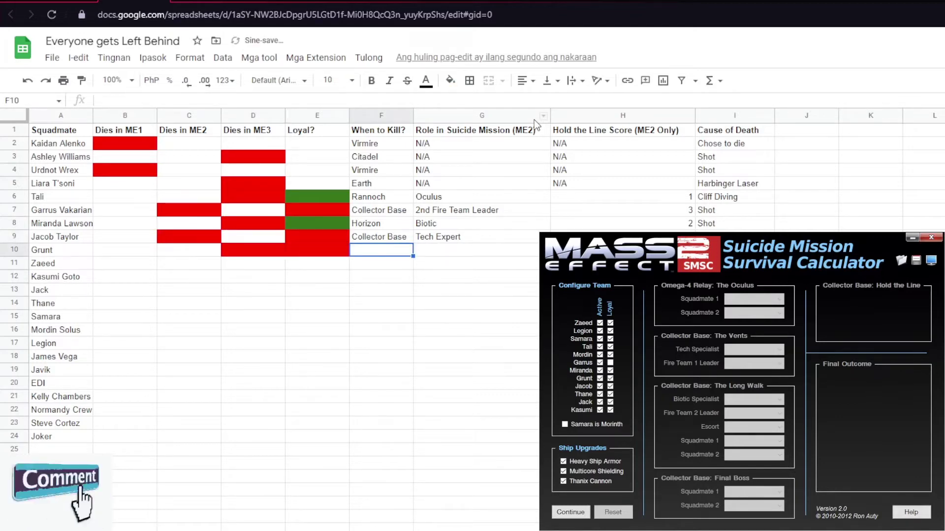
{"action": "type", "text": "Attican Tra"}
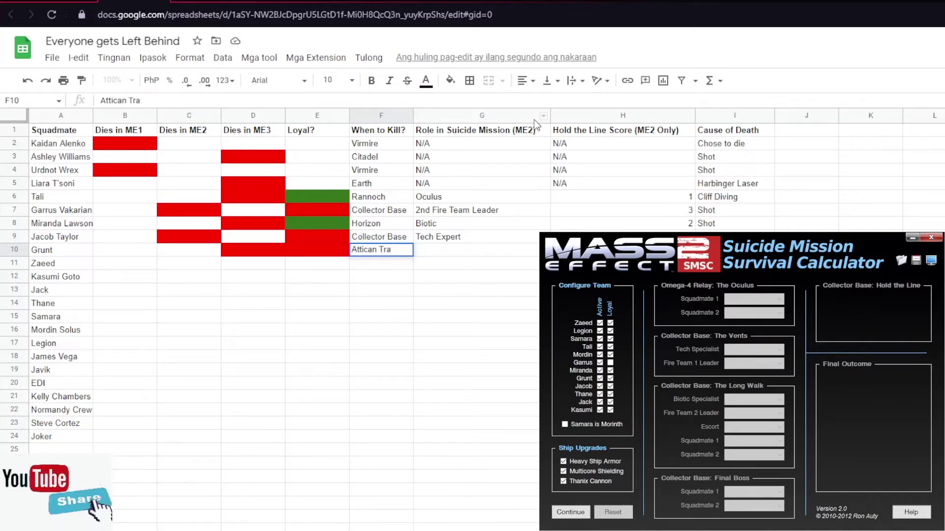
{"action": "type", "text": "verse"}
{"action": "key", "text": "Tab"}
Enter "Eaten by Sachni" as Grunt's cause of death (I10) and 3 as his Hold the Line score (H10)
{"action": "key", "text": "Tab"}
{"action": "key", "text": "Tab"}
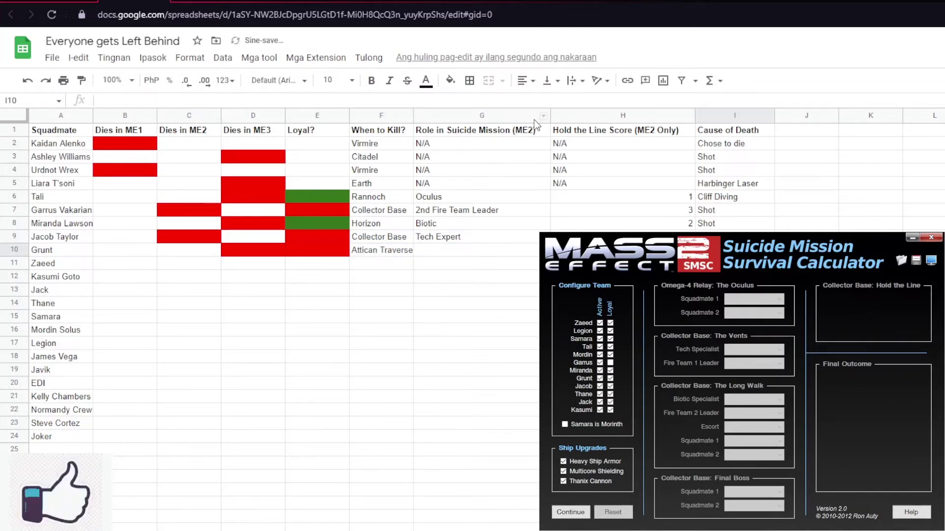
{"action": "type", "text": "Eate"}
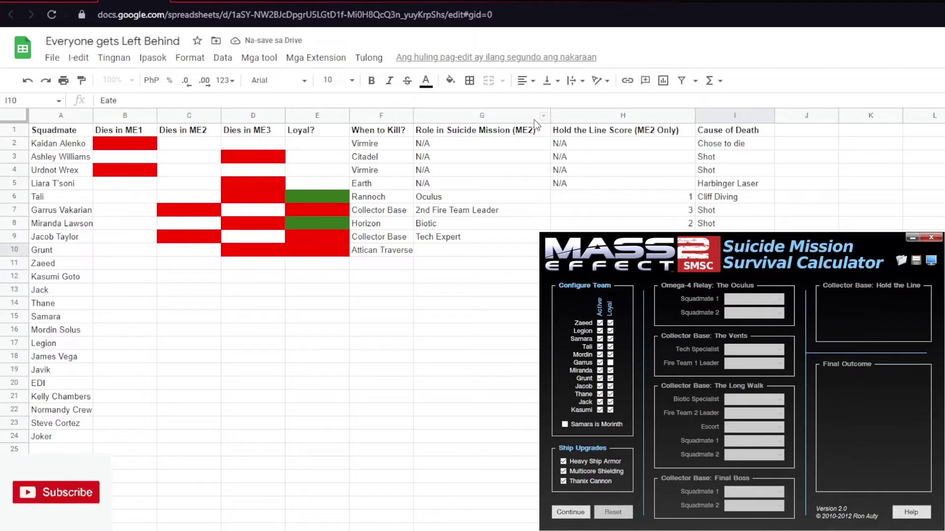
{"action": "type", "text": "n by"}
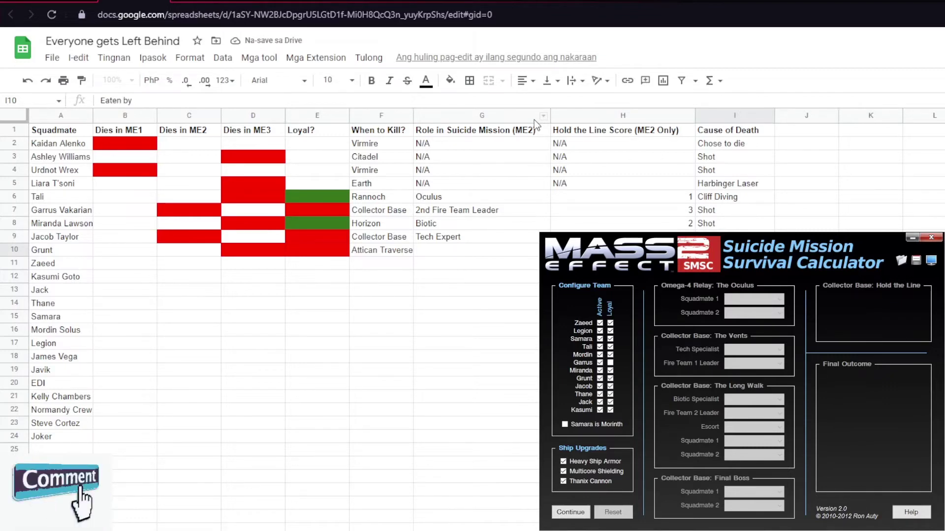
{"action": "type", "text": " Sachni"}
{"action": "key", "text": "shift+Tab"}
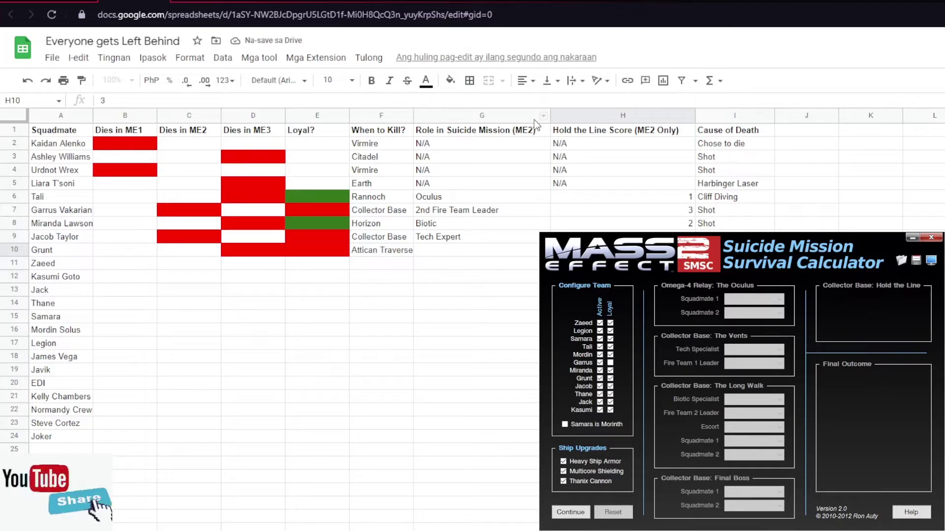
{"action": "key", "text": "Left"}
Enter "Squadmate" as Grunt's suicide mission role (G10)
{"action": "key", "text": "Up"}
{"action": "key", "text": "Down"}
{"action": "key", "text": "Left"}
{"action": "key", "text": "Left"}
{"action": "key", "text": "Left"}
{"action": "key", "text": "Left"}
{"action": "key", "text": "Left"}
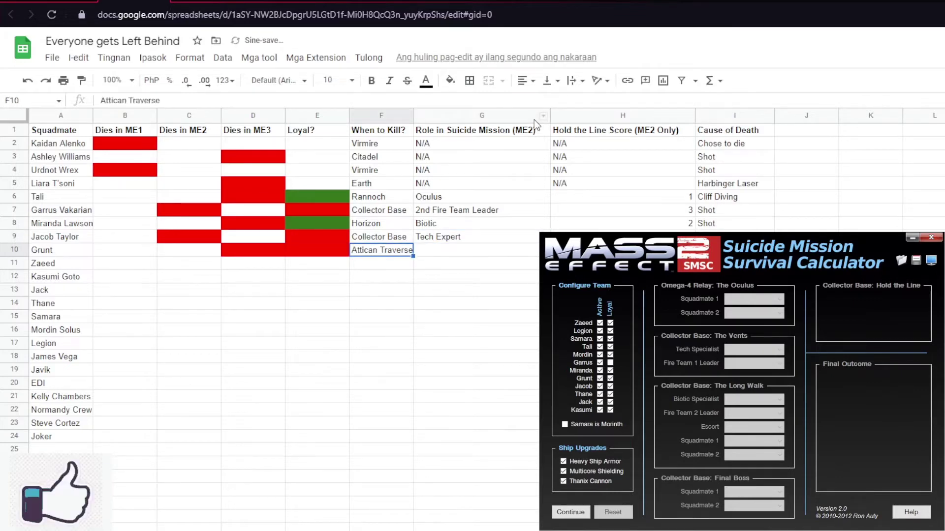
{"action": "key", "text": "Right"}
{"action": "key", "text": "Right"}
{"action": "key", "text": "Right"}
{"action": "key", "text": "Right"}
{"action": "key", "text": "Right"}
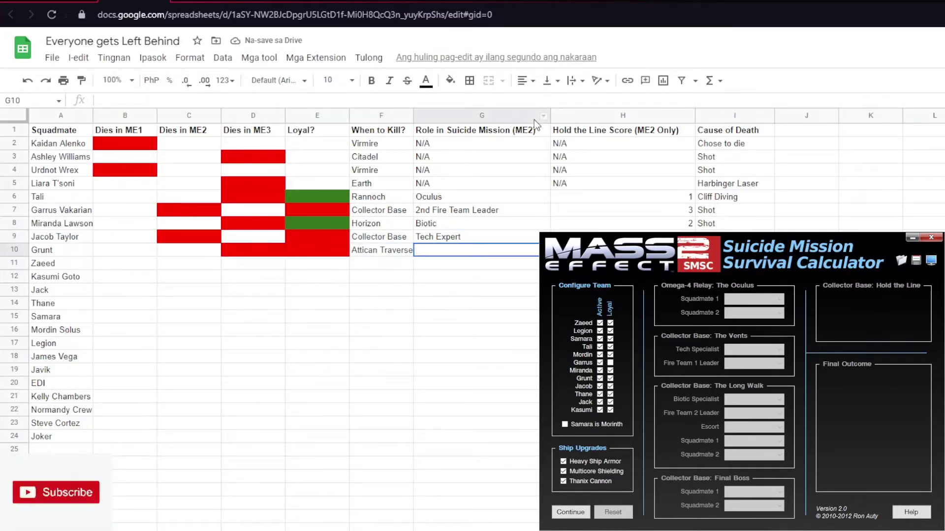
{"action": "type", "text": "Squadmate"}
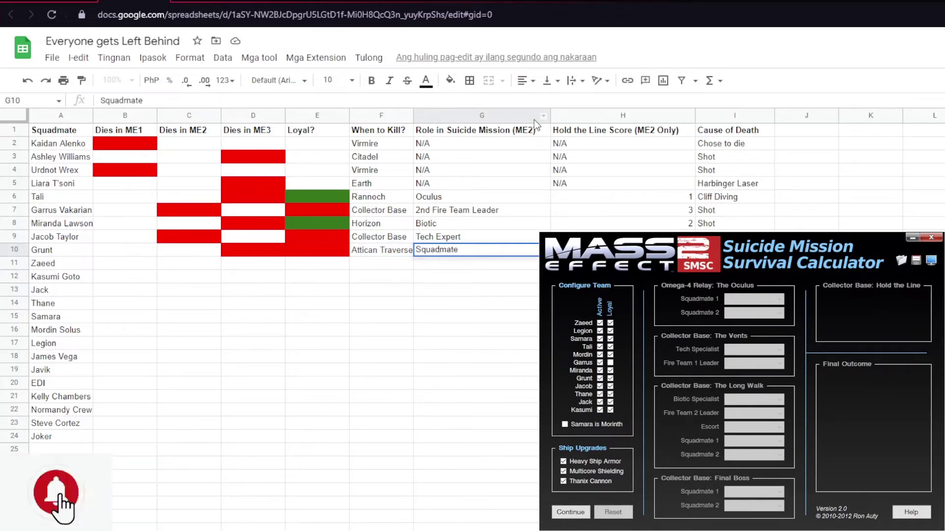
{"action": "key", "text": "Return"}
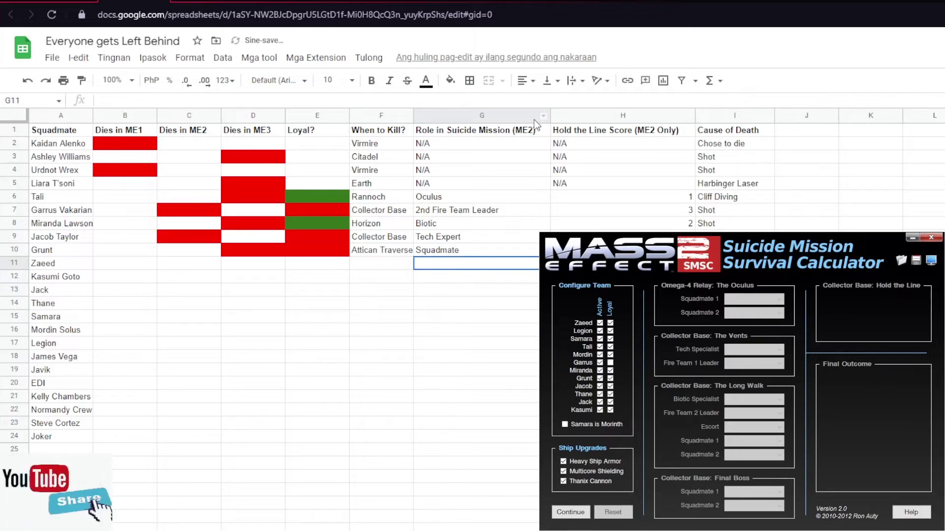
{"action": "key", "text": "Left"}
{"action": "key", "text": "Left"}
{"action": "key", "text": "Left"}
{"action": "key", "text": "Left"}
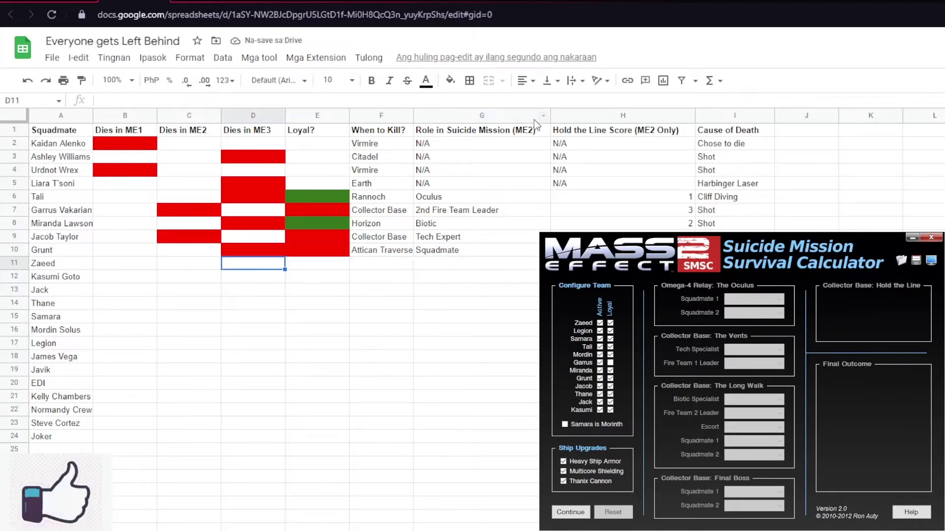
{"action": "key", "text": "Up"}
{"action": "key", "text": "Right"}
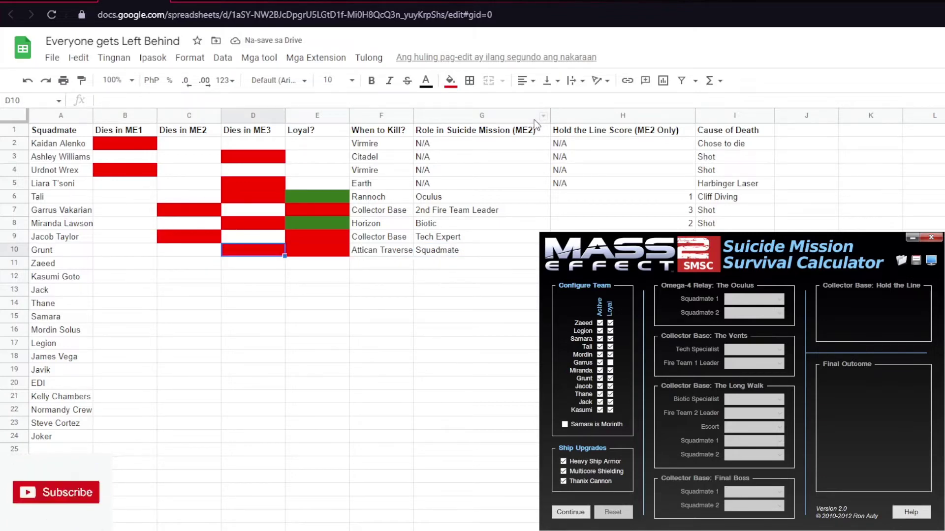
{"action": "key", "text": "Left"}
{"action": "key", "text": "Right"}
{"action": "key", "text": "Right"}
{"action": "key", "text": "Left"}
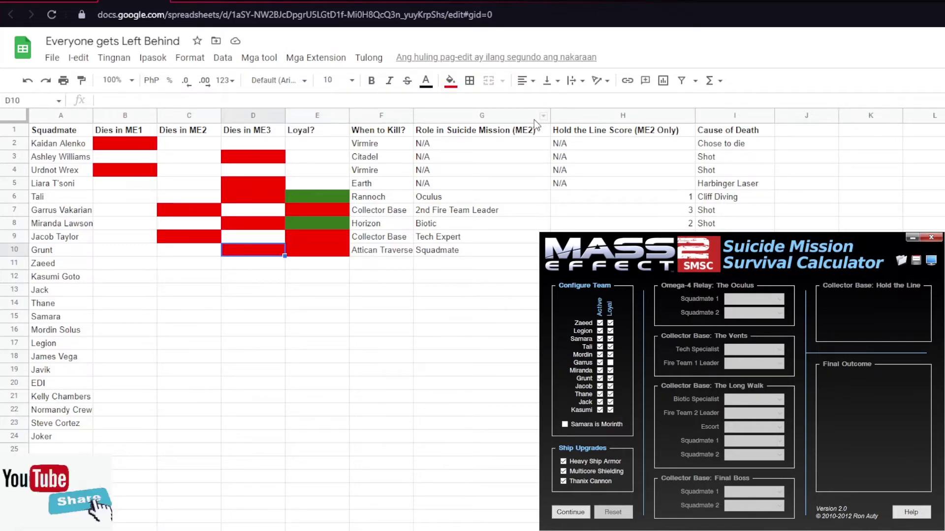
{"action": "key", "text": "Right"}
{"action": "key", "text": "Left"}
{"action": "key", "text": "Right"}
{"action": "key", "text": "Down"}
{"action": "key", "text": "ctrl+y"}
{"action": "key", "text": "Left"}
{"action": "key", "text": "Left"}
{"action": "key", "text": "Up"}
{"action": "key", "text": "Up"}
{"action": "key", "text": "Down"}
{"action": "key", "text": "Down"}
{"action": "key", "text": "ctrl+v"}
{"action": "key", "text": "ctrl+z"}
{"action": "key", "text": "ctrl+z"}
{"action": "key", "text": "ctrl+z"}
{"action": "key", "text": "ctrl+y"}
{"action": "key", "text": "Left"}
{"action": "key", "text": "Left"}
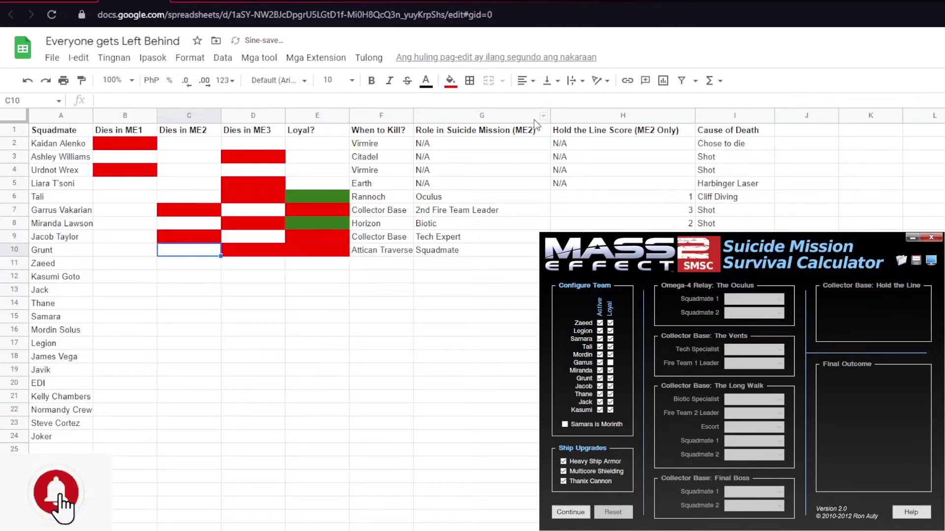
Copy the red fill from Jacob Taylor's "Dies in ME2" cell (C9) to Zaeed's "Dies in ME2" cell (C11)
{"action": "key", "text": "Up"}
{"action": "key", "text": "ctrl+c"}
{"action": "key", "text": "Down"}
{"action": "key", "text": "Down"}
{"action": "key", "text": "ctrl+v"}
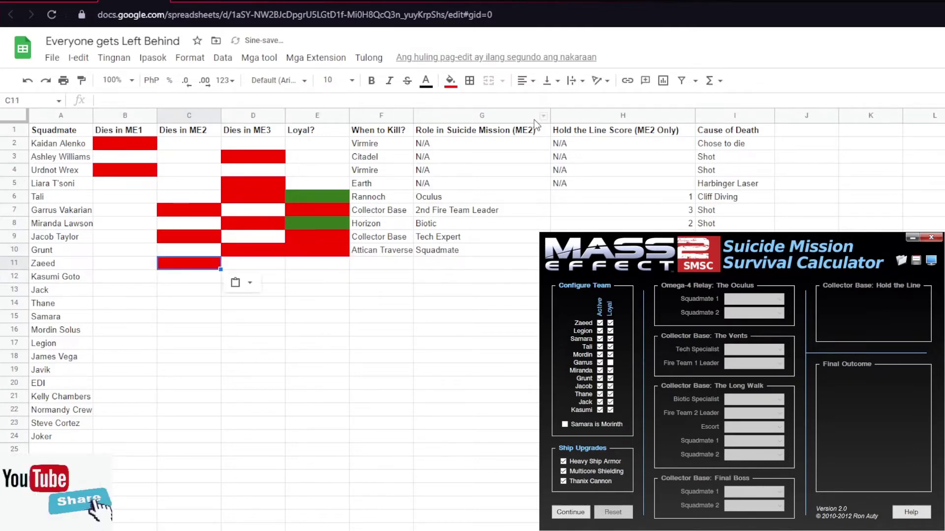
Copy the red fill from Grunt's "Loyal?" cell (E10) to Zaeed's "Loyal?" cell (E11)
{"action": "key", "text": "Right"}
{"action": "key", "text": "Right"}
{"action": "key", "text": "Up"}
{"action": "key", "text": "Up"}
{"action": "key", "text": "Up"}
{"action": "key", "text": "Down"}
{"action": "key", "text": "Down"}
{"action": "key", "text": "ctrl+c"}
{"action": "key", "text": "Right"}
{"action": "key", "text": "Down"}
{"action": "key", "text": "Left"}
{"action": "key", "text": "Left"}
{"action": "key", "text": "Right"}
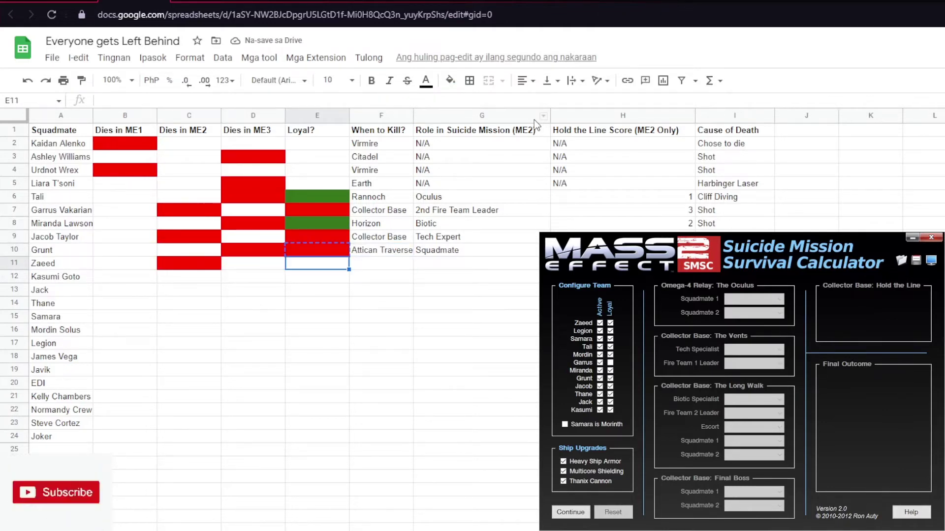
{"action": "key", "text": "ctrl+v"}
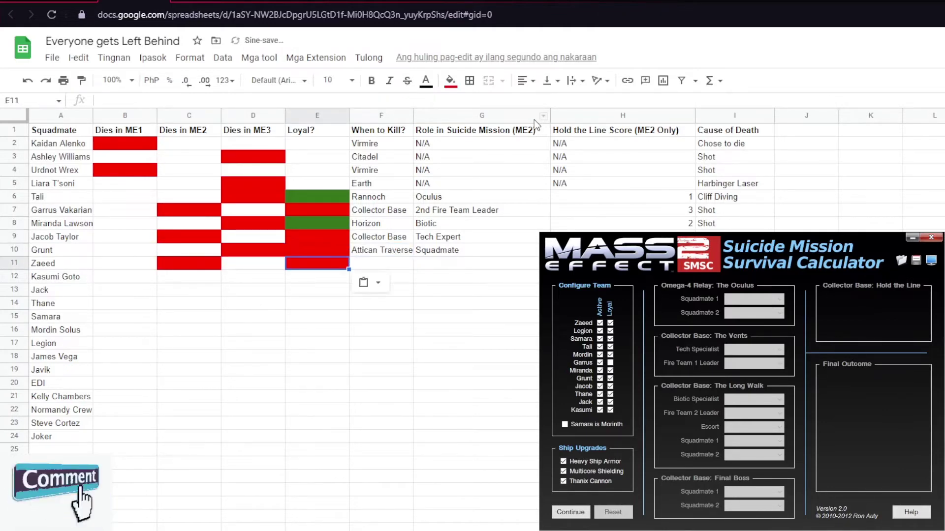
Enter "At his LM" as Zaeed's time to kill (F11)
{"action": "key", "text": "Right"}
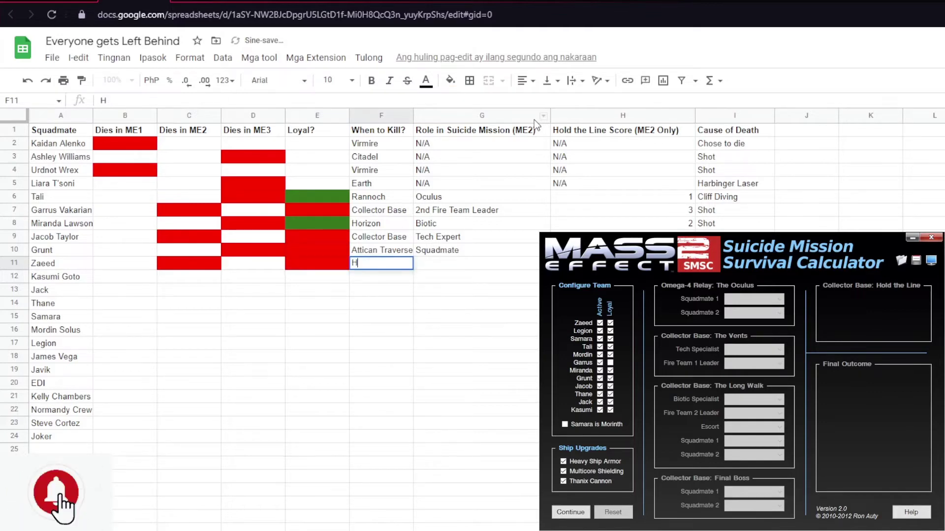
{"action": "key", "text": "Right"}
{"action": "key", "text": "Left"}
{"action": "type", "text": "At his LM"}
{"action": "key", "text": "Right"}
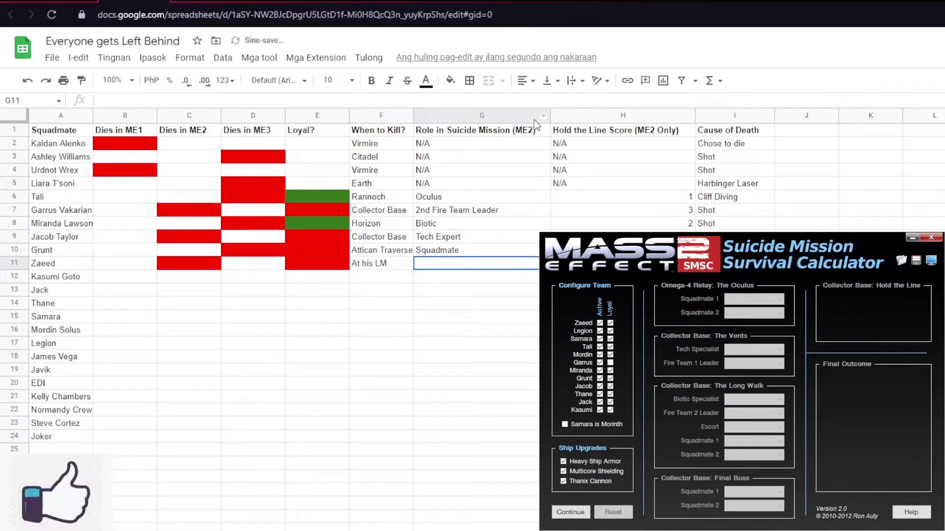
Enter "N/A" as Zaeed's suicide mission role (G11)
{"action": "type", "text": "NA"}
{"action": "key", "text": "Right"}
{"action": "key", "text": "Left"}
{"action": "type", "text": "N/A"}
{"action": "key", "text": "Right"}
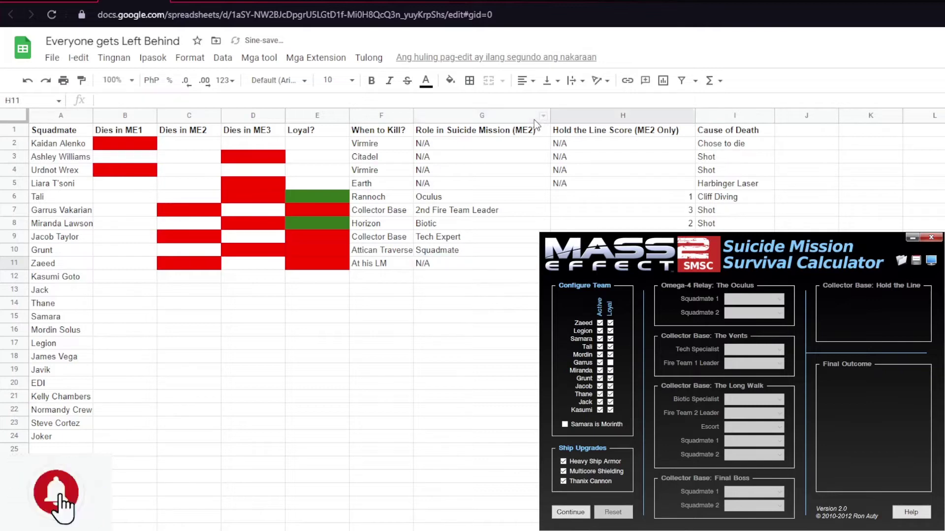
Enter "N/A" as Zaeed's Hold the Line score (H11) and fill in his cause of death (I11)
{"action": "type", "text": "N"}
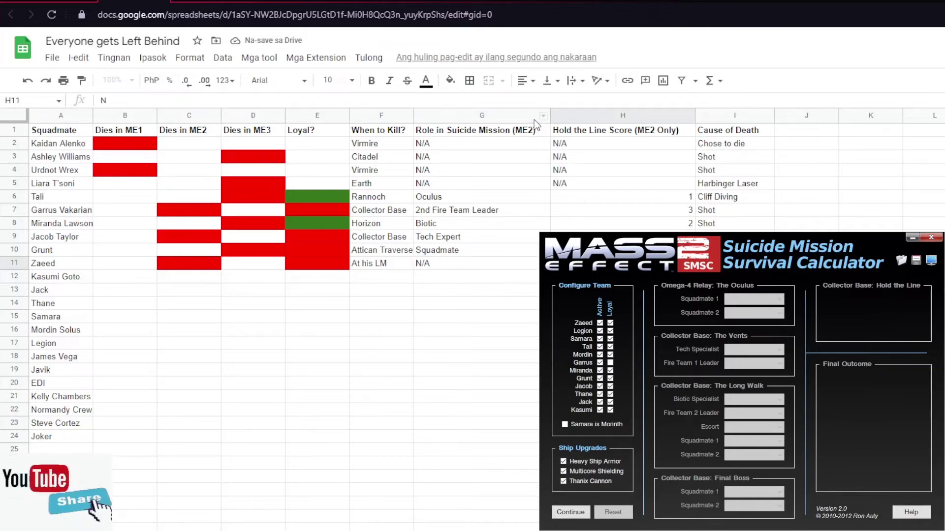
{"action": "type", "text": "/A"}
{"action": "key", "text": "Tab"}
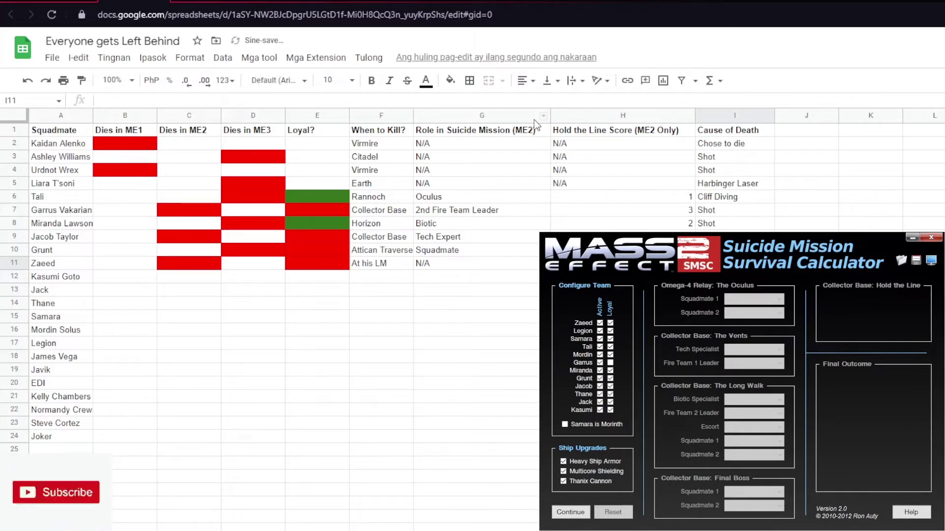
{"action": "type", "text": "S"}
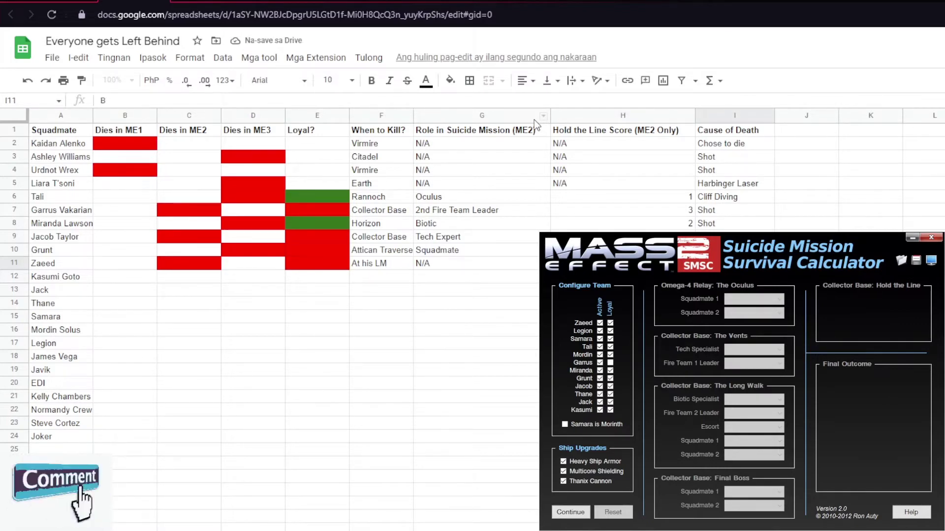
{"action": "key", "text": "Left"}
Paste the copied red fill into Kasumi Goto's "Dies in ME2" cell (C12)
{"action": "key", "text": "Left"}
{"action": "key", "text": "Left"}
{"action": "key", "text": "Left"}
{"action": "key", "text": "Left"}
{"action": "key", "text": "Left"}
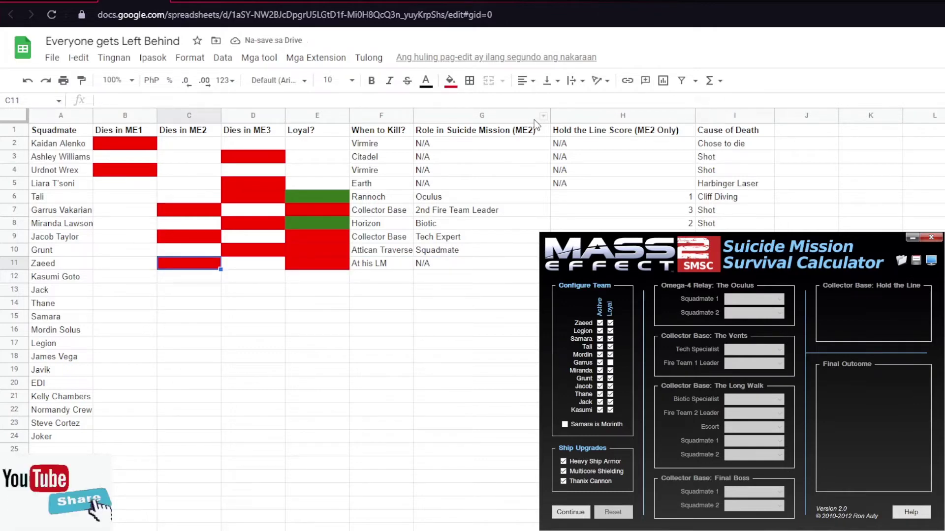
{"action": "key", "text": "Down"}
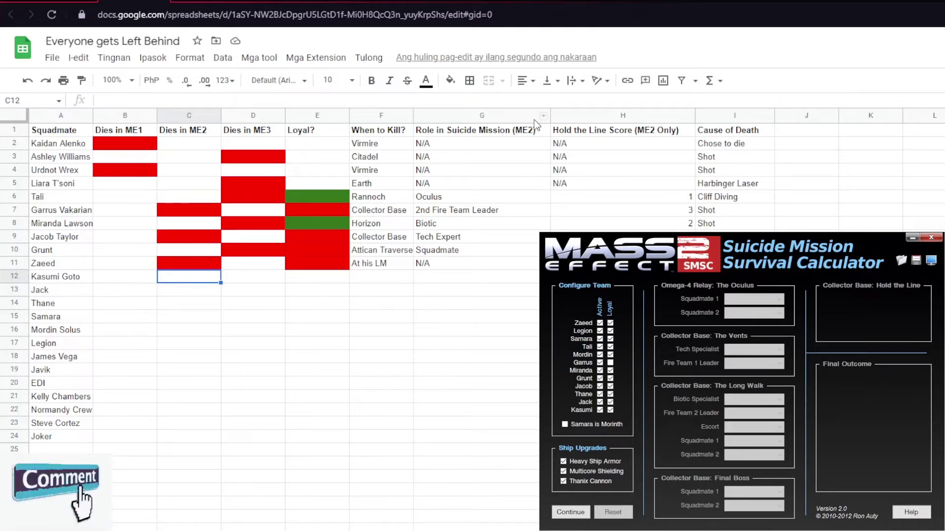
{"action": "key", "text": "Up"}
{"action": "key", "text": "Up"}
{"action": "key", "text": "Down"}
{"action": "key", "text": "Down"}
{"action": "key", "text": "Up"}
{"action": "key", "text": "Down"}
{"action": "key", "text": "ctrl+v"}
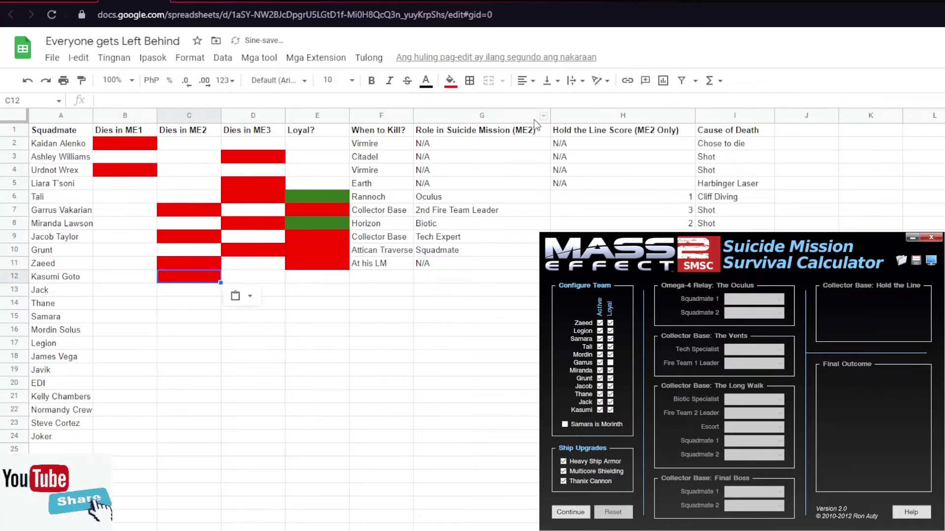
Enter "Normandy" as Kasumi Goto's time to kill (F12)
{"action": "key", "text": "Right"}
{"action": "key", "text": "Right"}
{"action": "key", "text": "Right"}
{"action": "type", "text": "Normandy"}
{"action": "key", "text": "Right"}
Enter "Explosion" as Kasumi Goto's cause of death (I12)
{"action": "key", "text": "Right"}
{"action": "key", "text": "Right"}
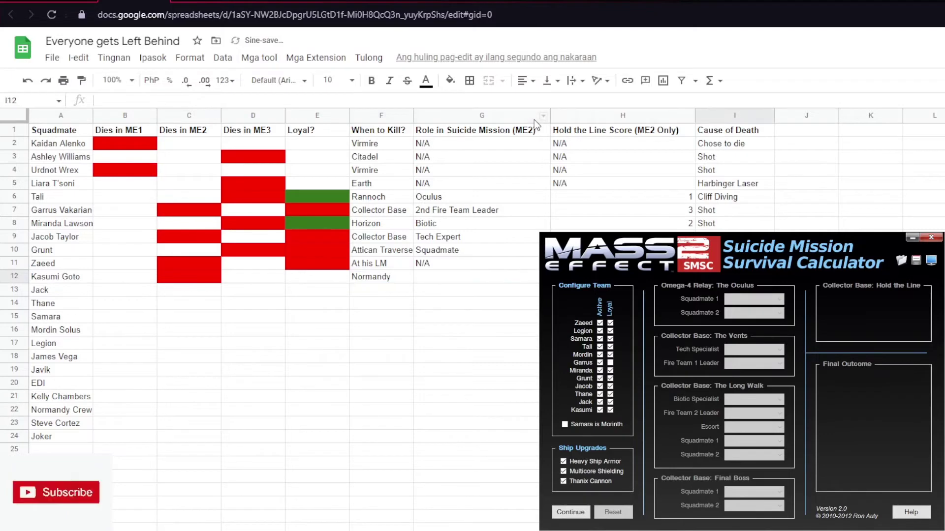
{"action": "type", "text": "Explosion"}
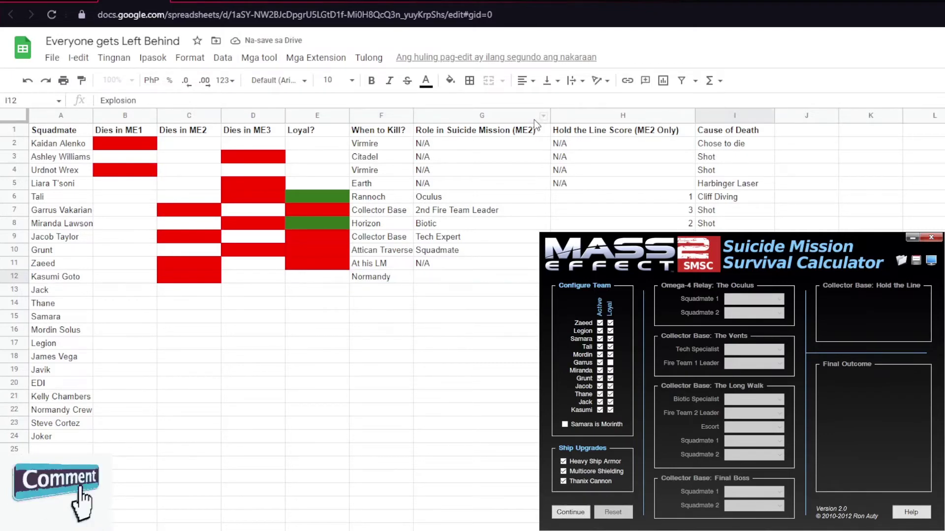
{"action": "key", "text": "Left"}
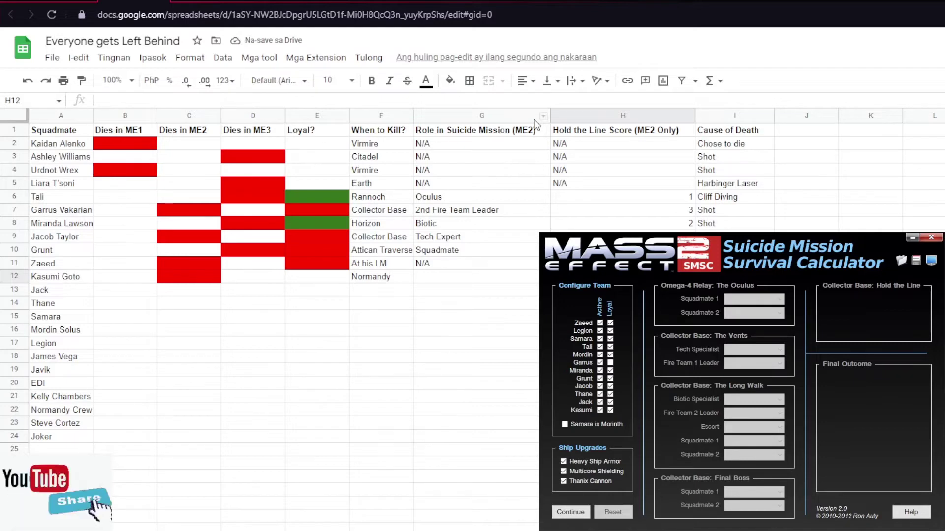
Enter "N/A" as Kasumi Goto's role in the suicide mission (G12)
{"action": "key", "text": "Left"}
{"action": "key", "text": "Left"}
{"action": "key", "text": "Right"}
{"action": "type", "text": "N/"}
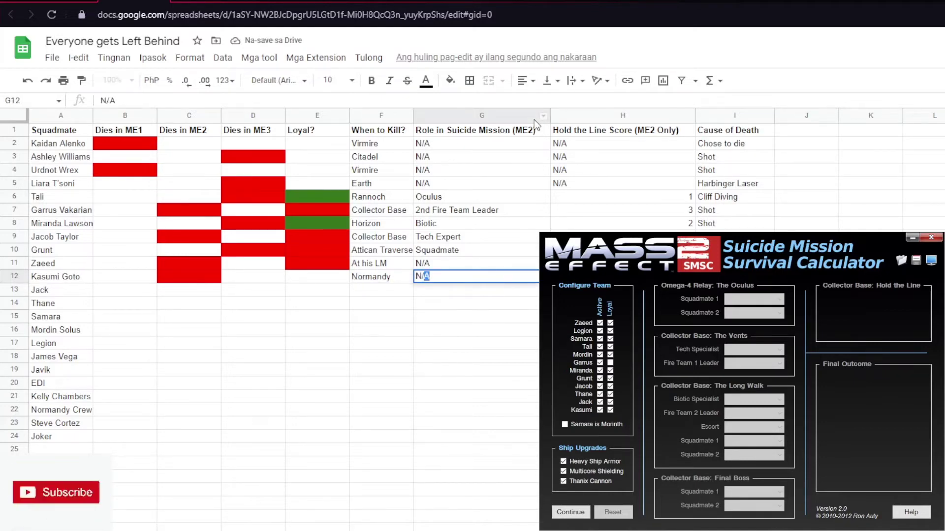
{"action": "key", "text": "Return"}
Copy the red fill from Kasumi Goto's "Dies in ME2" cell (C12) into Jack's (C13)
{"action": "key", "text": "Left"}
{"action": "key", "text": "Left"}
{"action": "key", "text": "Left"}
{"action": "key", "text": "Left"}
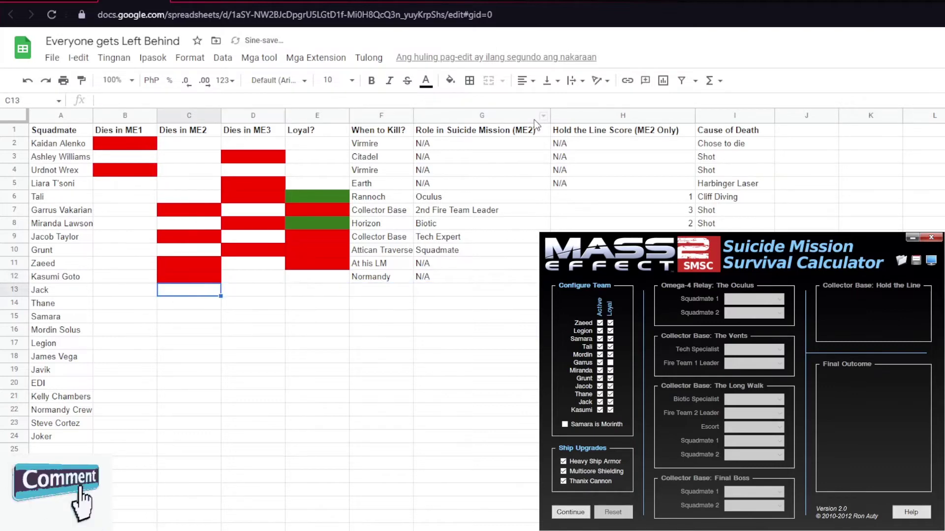
{"action": "key", "text": "Left"}
{"action": "key", "text": "Right"}
{"action": "key", "text": "Up"}
{"action": "key", "text": "ctrl+c"}
{"action": "key", "text": "Down"}
{"action": "key", "text": "ctrl+v"}
Paste the copied red fill into the "Loyal?" cells of Kasumi Goto (E12) and Jack (E13)
{"action": "key", "text": "Right"}
{"action": "key", "text": "Right"}
{"action": "key", "text": "Up"}
{"action": "key", "text": "Up"}
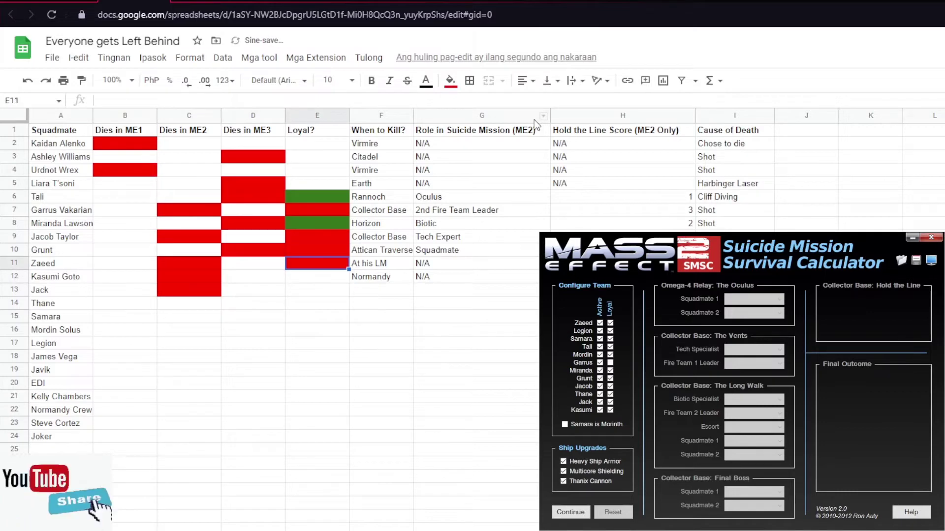
{"action": "key", "text": "Down"}
{"action": "key", "text": "ctrl+v"}
{"action": "key", "text": "Down"}
{"action": "key", "text": "ctrl+v"}
Enter "Normandy" as Jack's time to kill (F13) and copy "N/A" from G12 into the suicide mission role (G13)
{"action": "key", "text": "Right"}
{"action": "type", "text": "Normand"}
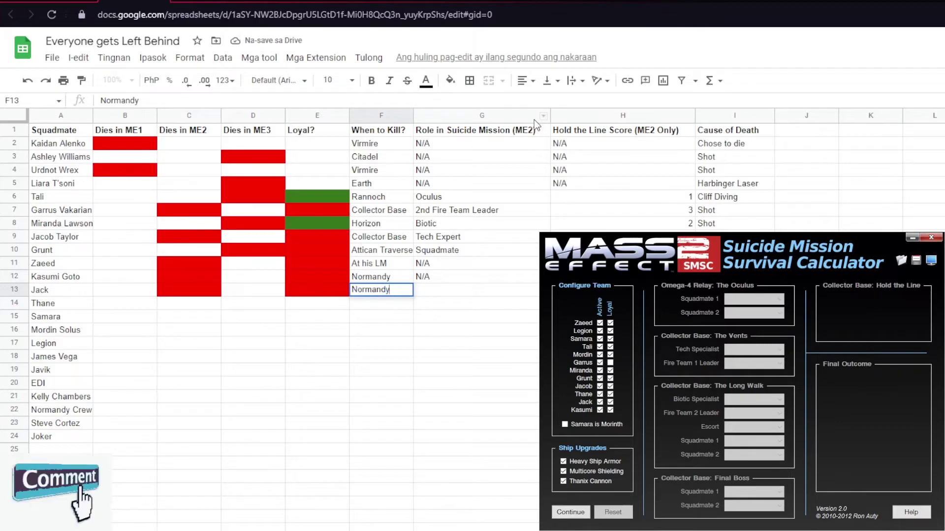
{"action": "key", "text": "Tab"}
{"action": "key", "text": "Up"}
{"action": "key", "text": "ctrl+c"}
{"action": "key", "text": "Down"}
{"action": "key", "text": "ctrl+v"}
Enter "Explosion" as Jack's cause of death (I13) and 0 as the Hold the Line score (H13)
{"action": "key", "text": "Right"}
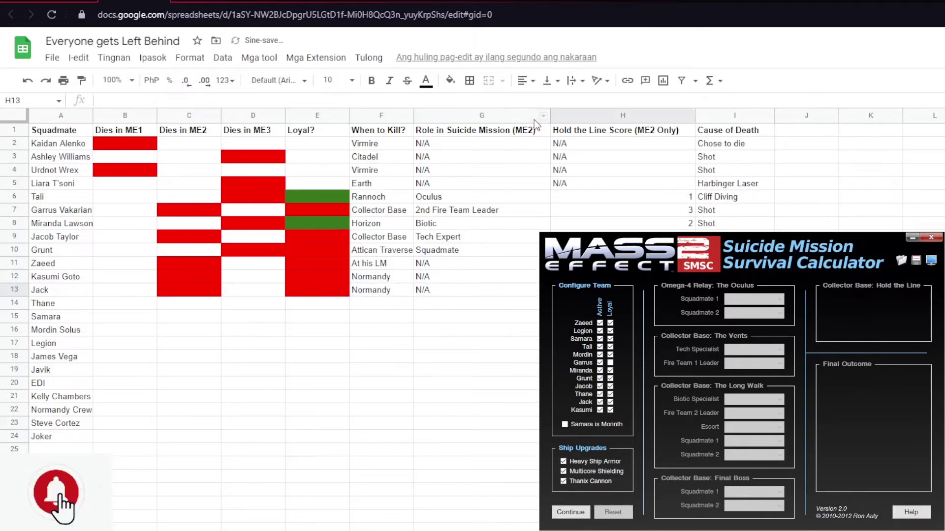
{"action": "key", "text": "Right"}
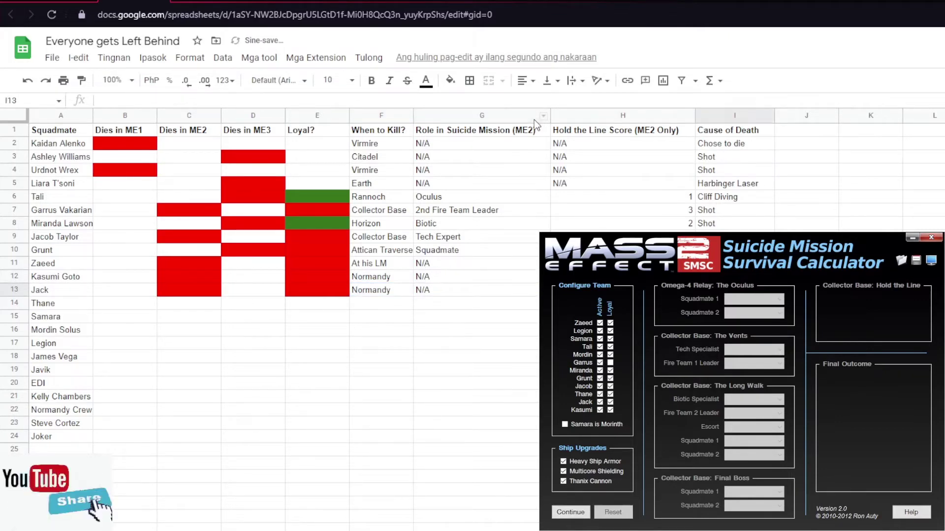
{"action": "type", "text": "Exlp"}
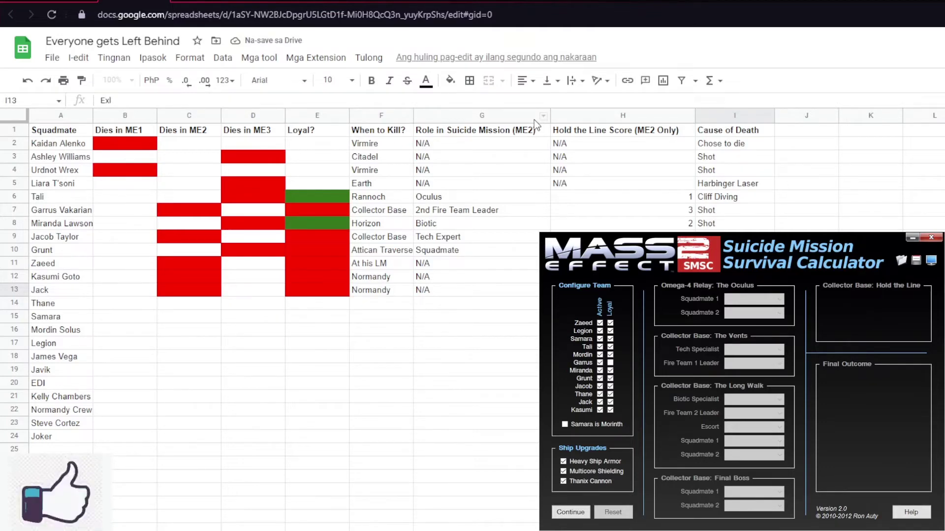
{"action": "key", "text": "BackSpace"}
{"action": "type", "text": "plosion"}
{"action": "key", "text": "Left"}
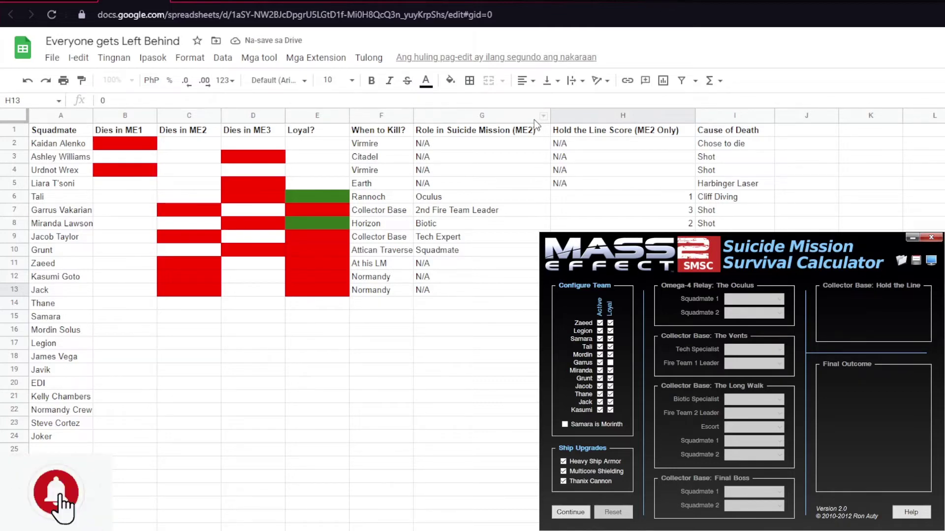
{"action": "key", "text": "Left"}
Copy the red fill from Jack's "Dies in ME2" cell (C13) into Thane's (C14)
{"action": "key", "text": "Left"}
{"action": "key", "text": "Left"}
{"action": "key", "text": "Left"}
{"action": "key", "text": "Left"}
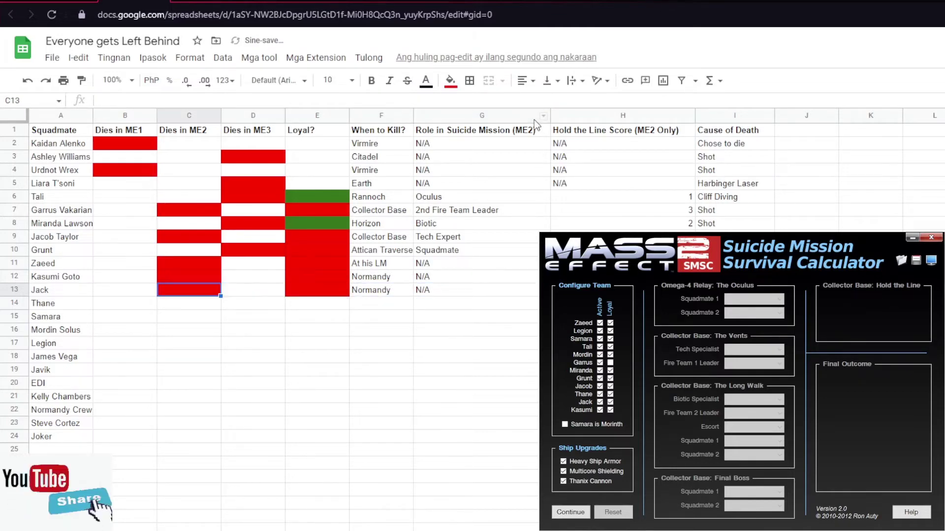
{"action": "key", "text": "ctrl+c"}
{"action": "key", "text": "Down"}
{"action": "key", "text": "ctrl+v"}
Copy the red fill from Jack's "Loyal?" cell (E13) into Thane's (E14)
{"action": "key", "text": "Right"}
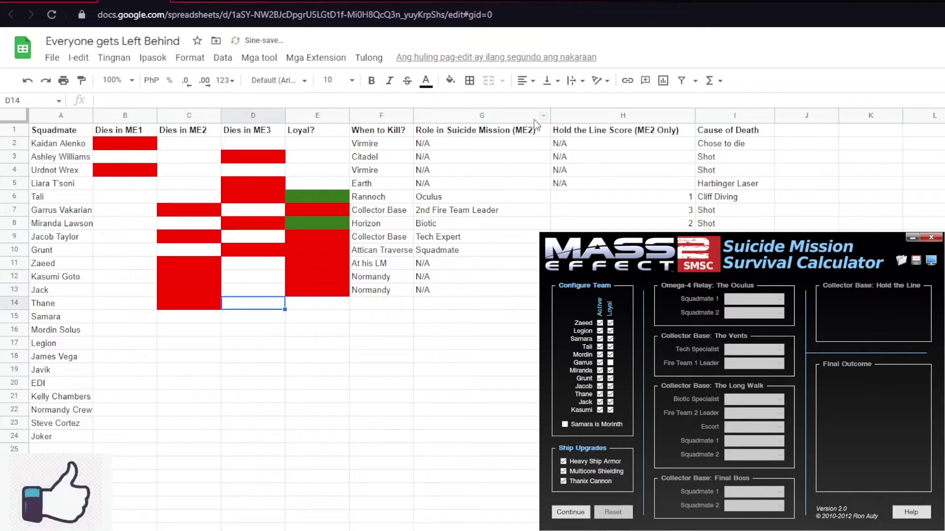
{"action": "key", "text": "Right"}
{"action": "key", "text": "Up"}
{"action": "key", "text": "ctrl+c"}
{"action": "key", "text": "Down"}
{"action": "key", "text": "ctrl+v"}
Copy "Normandy" and "N/A" from Jack's row into Thane's time to kill (F14) and suicide mission role (G14)
{"action": "key", "text": "Right"}
{"action": "key", "text": "Up"}
{"action": "key", "text": "ctrl+c"}
{"action": "key", "text": "Down"}
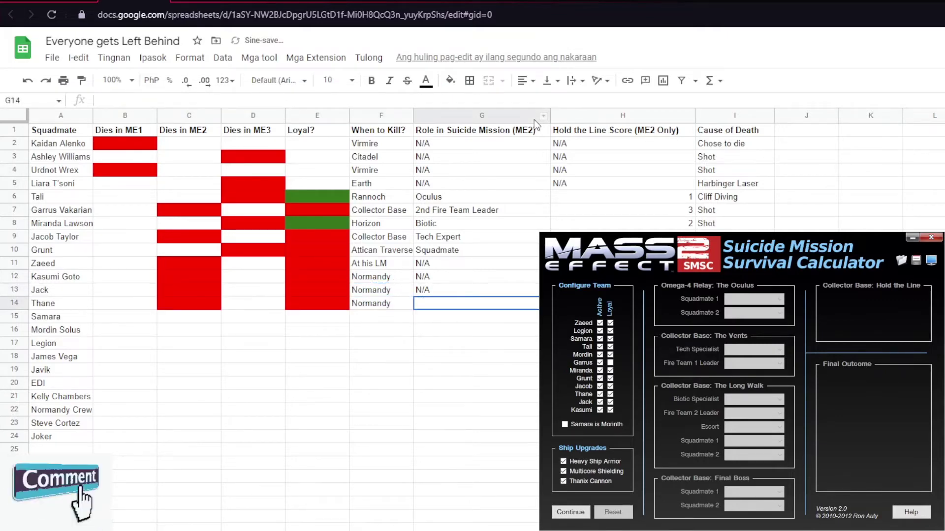
{"action": "key", "text": "Up"}
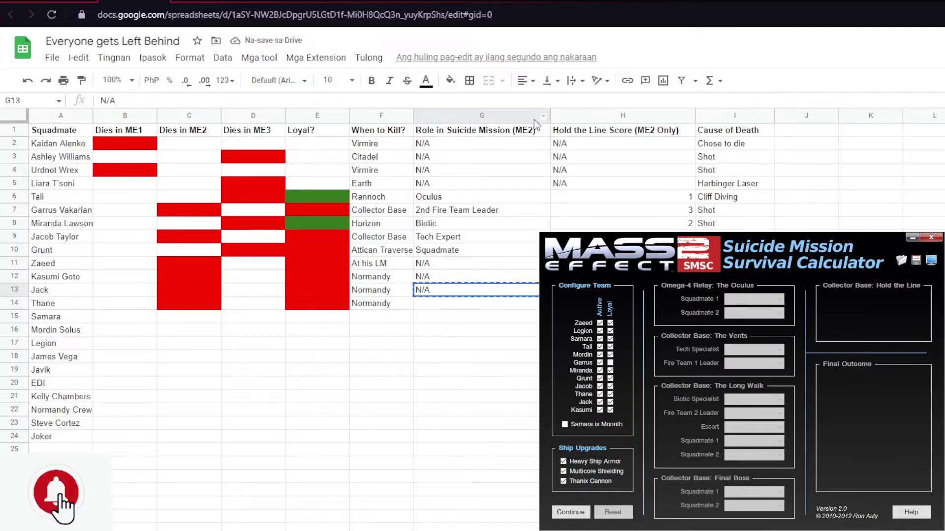
{"action": "key", "text": "Down"}
{"action": "key", "text": "ctrl+v"}
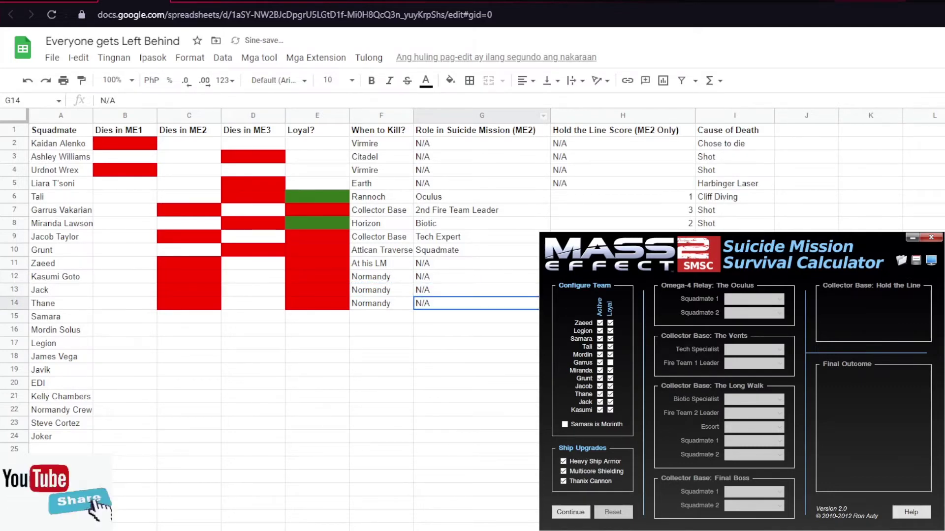
Check the Hold the Line scoring thread on GameFAQs and fill in Thane's cause of death (I14)
{"action": "left_click", "coordinate": [742, 6]}
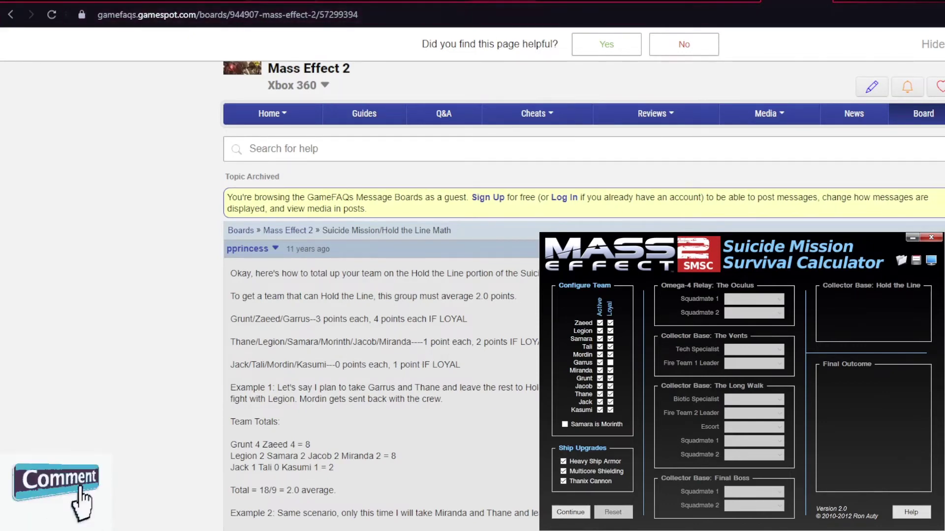
{"action": "key", "text": "ctrl+shift+Tab"}
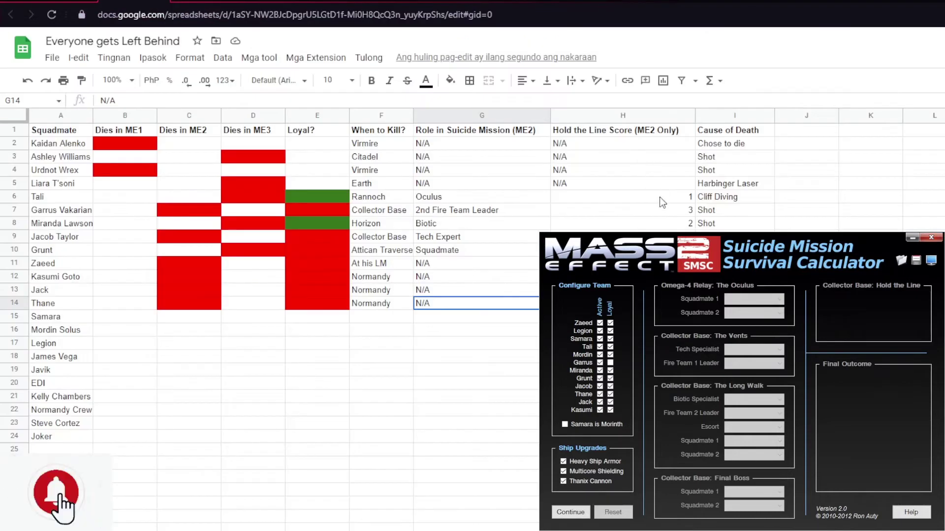
{"action": "key", "text": "Tab"}
{"action": "key", "text": "Tab"}
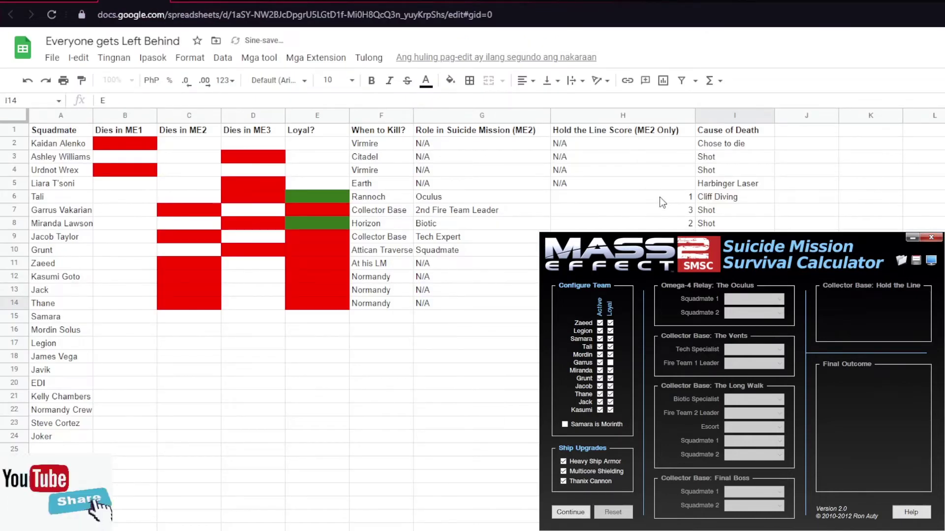
{"action": "type", "text": "E"}
{"action": "key", "text": "Return"}
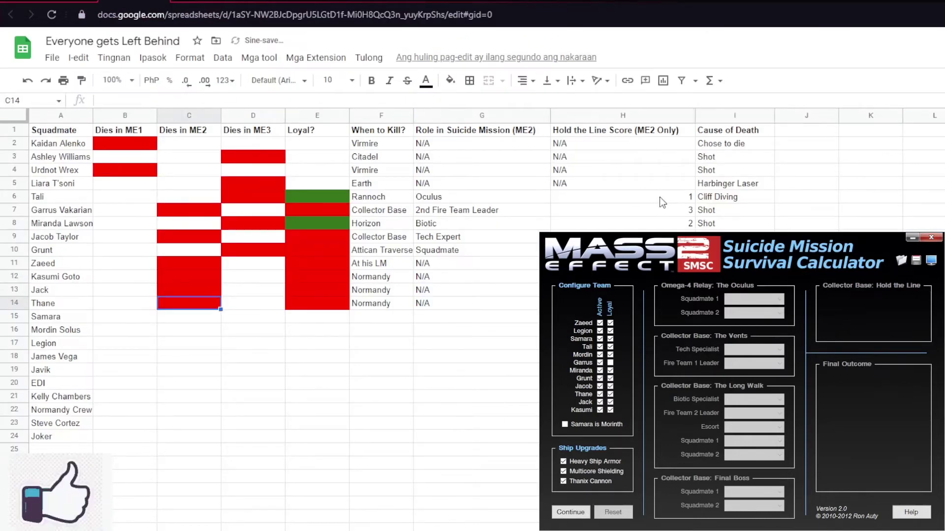
{"action": "key", "text": "Left"}
{"action": "key", "text": "Up"}
{"action": "key", "text": "Up"}
{"action": "key", "text": "shift+Down"}
{"action": "key", "text": "shift+Down"}
{"action": "key", "text": "shift+Down"}
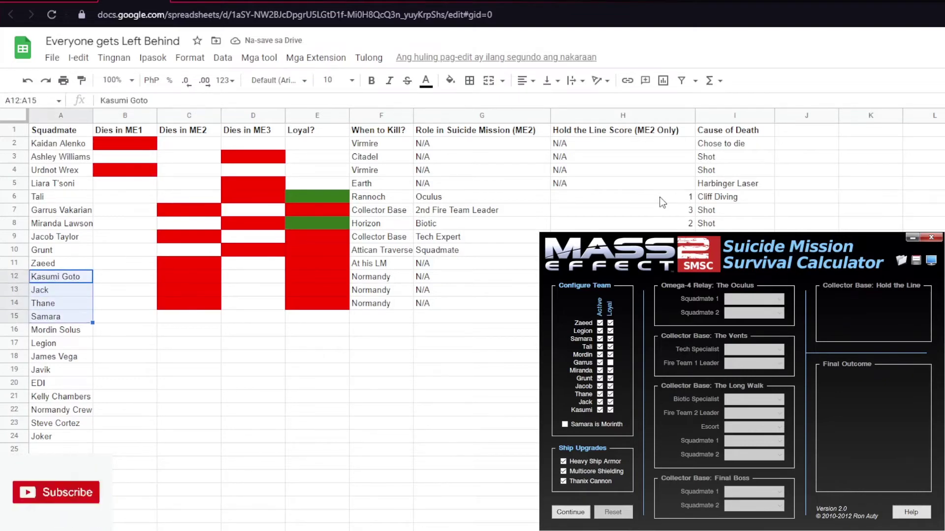
{"action": "key", "text": "Down"}
{"action": "key", "text": "Down"}
{"action": "key", "text": "Down"}
{"action": "key", "text": "Down"}
Fill Samara's "Loyal?" cell (E15) with the same red as Thane's cell above it
{"action": "key", "text": "Up"}
{"action": "key", "text": "Right"}
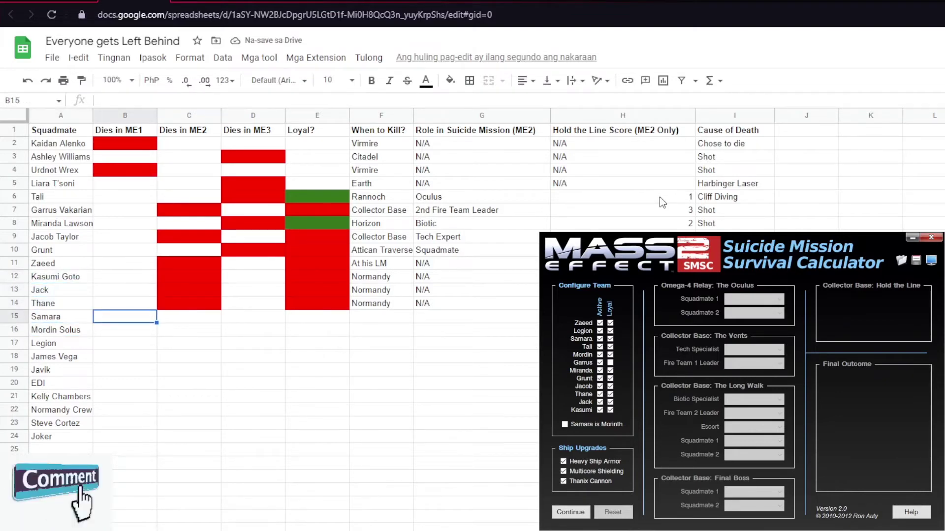
{"action": "key", "text": "Right"}
{"action": "key", "text": "Right"}
{"action": "key", "text": "Up"}
{"action": "key", "text": "Right"}
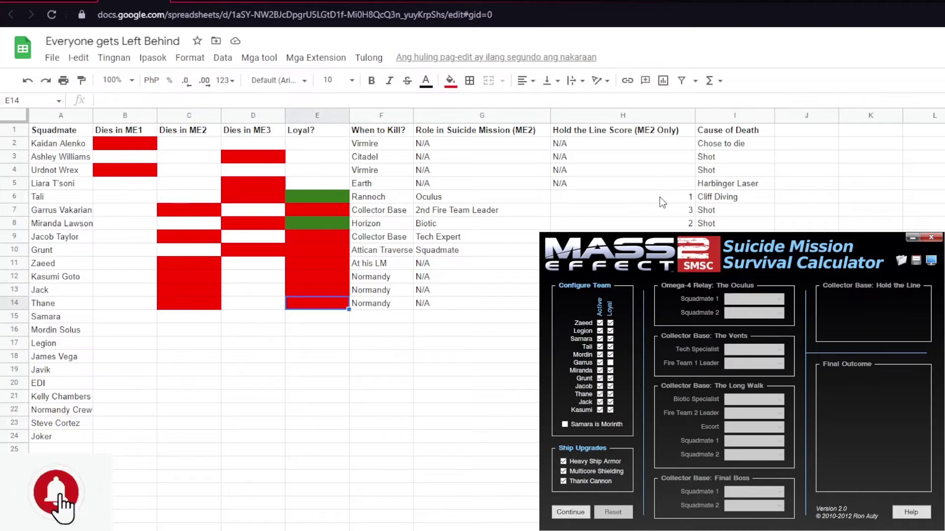
{"action": "key", "text": "Down"}
{"action": "key", "text": "ctrl+v"}
Copy the red fill from Thane's "Dies in ME2" cell (C14) into Samara's (C15)
{"action": "key", "text": "Left"}
{"action": "key", "text": "Left"}
{"action": "key", "text": "Up"}
{"action": "key", "text": "ctrl+c"}
{"action": "key", "text": "Down"}
{"action": "key", "text": "ctrl+v"}
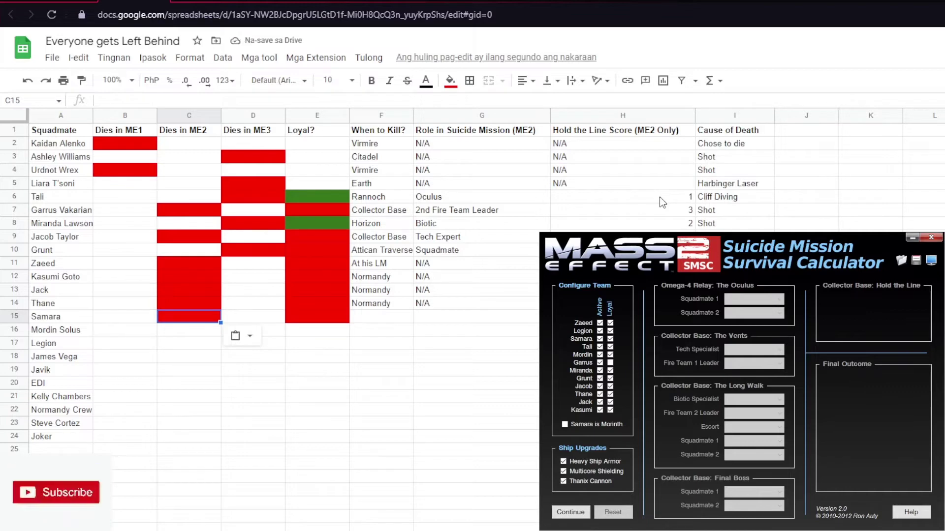
Enter "Collector Base" as Samara's time to kill (F15)
{"action": "key", "text": "Right"}
{"action": "key", "text": "Right"}
{"action": "key", "text": "Right"}
{"action": "key", "text": "Right"}
{"action": "key", "text": "Right"}
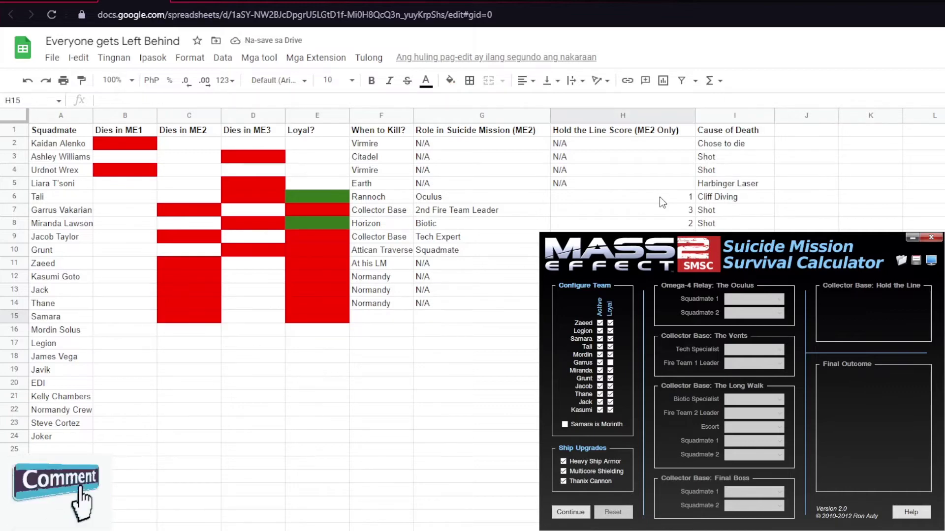
{"action": "key", "text": "Left"}
{"action": "key", "text": "Left"}
{"action": "type", "text": "Colle"}
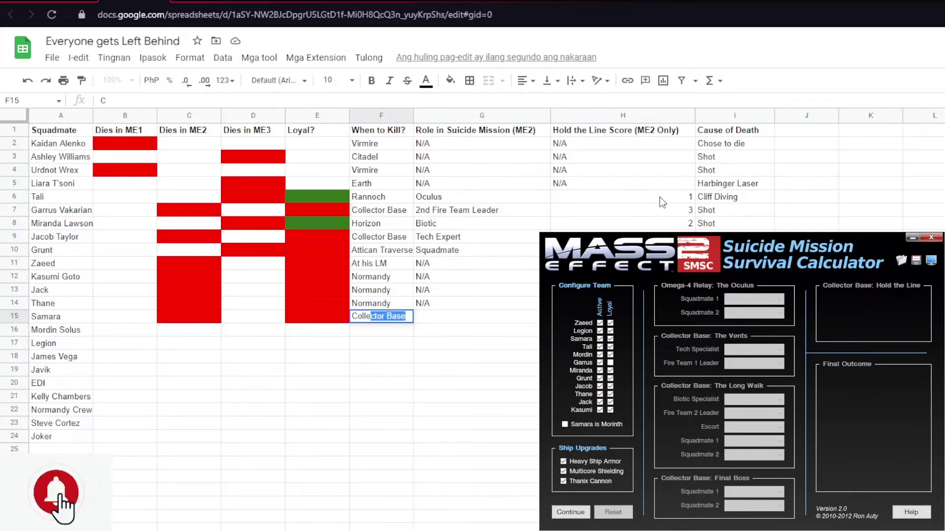
{"action": "type", "text": "ctor Base"}
Enter "Hold the Line" as Samara's cause of death (I15)
{"action": "key", "text": "Right"}
{"action": "key", "text": "Right"}
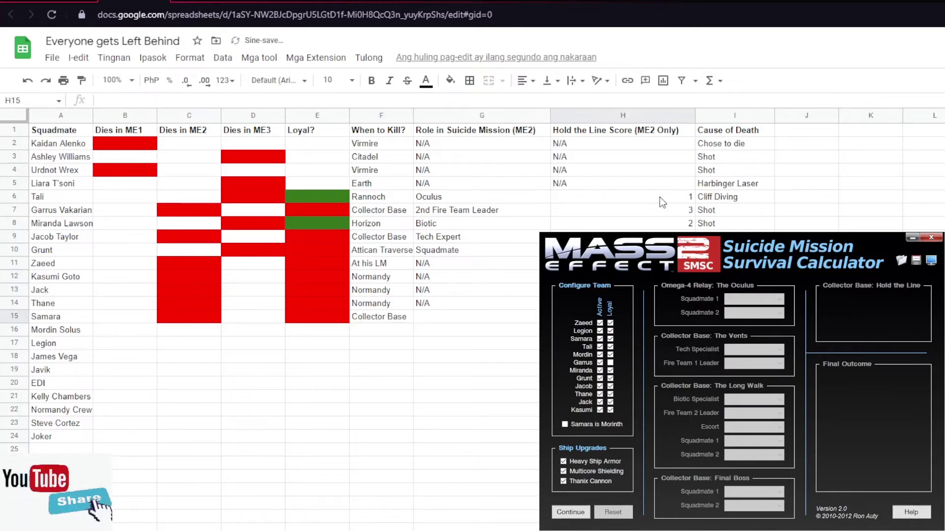
{"action": "key", "text": "Right"}
{"action": "type", "text": "Hold the"}
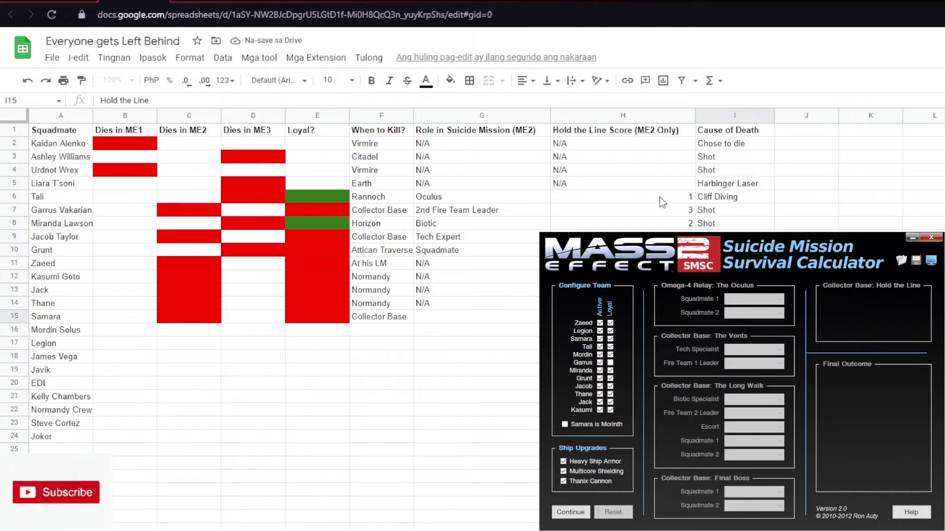
{"action": "key", "text": "Escape"}
Look up Samara's Hold the Line points in the GameFAQs thread, then return to the spreadsheet
{"action": "key", "text": "Left"}
{"action": "key", "text": "Left"}
{"action": "key", "text": "Right"}
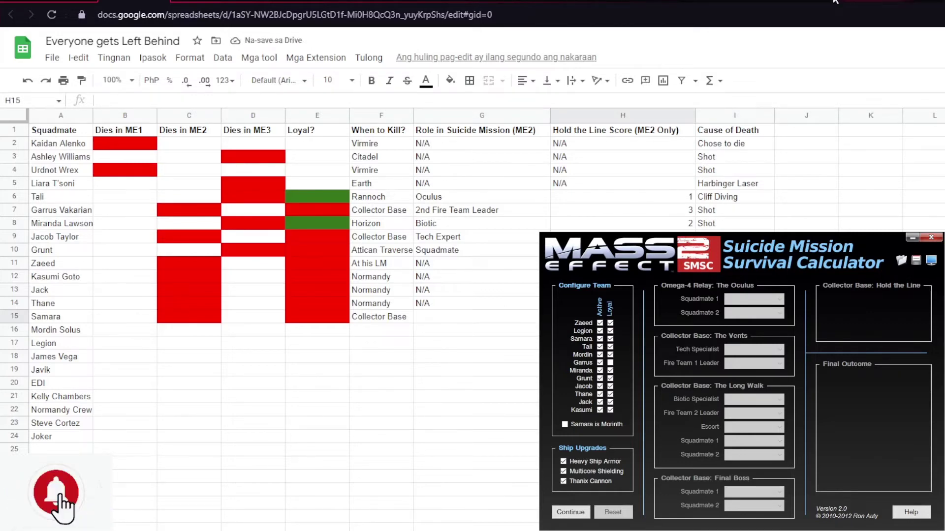
{"action": "key", "text": "ctrl+Tab"}
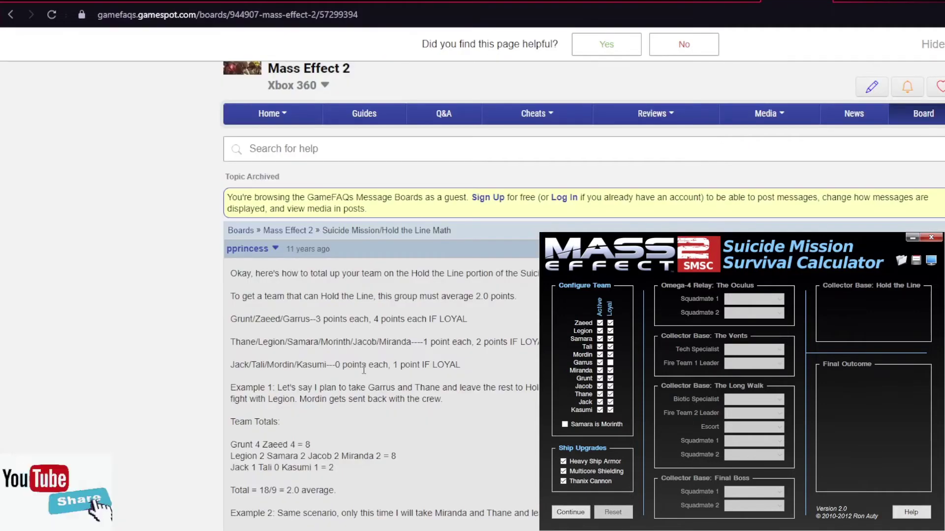
{"action": "left_click", "coordinate": [132, 1]}
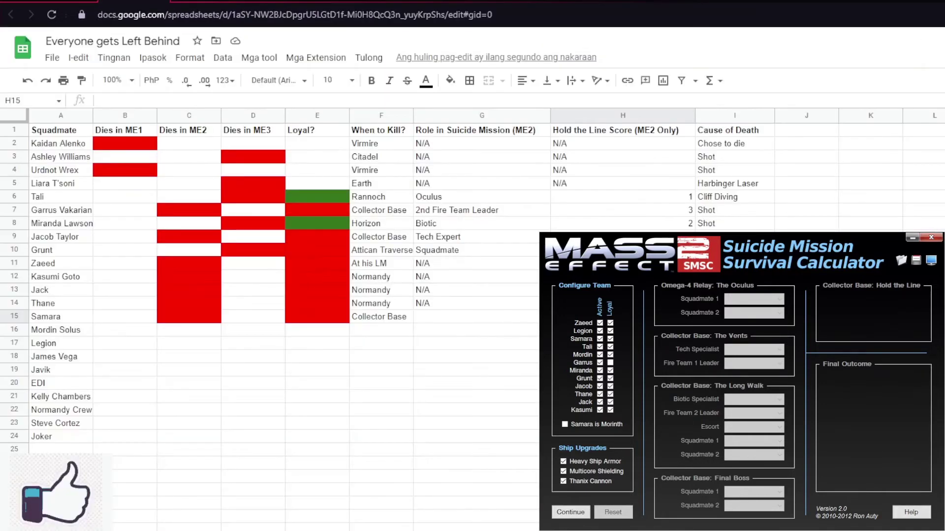
Enter "Squadmate" as Samara's role in the suicide mission (G15)
{"action": "left_click", "coordinate": [476, 317]}
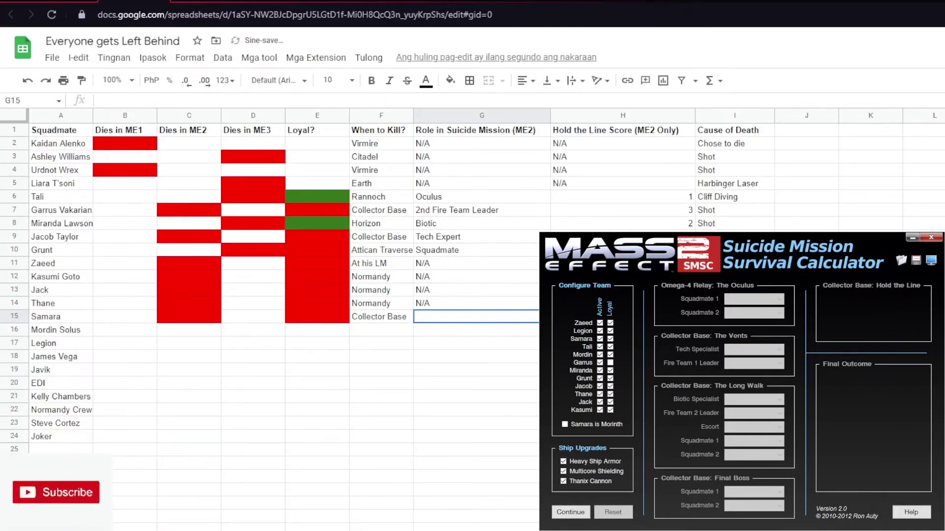
{"action": "type", "text": "Squadmat"}
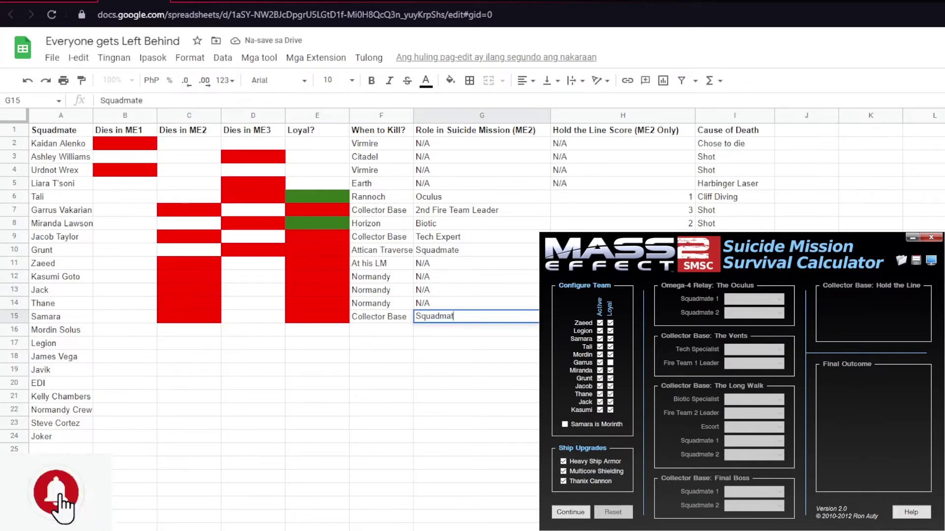
{"action": "type", "text": "e"}
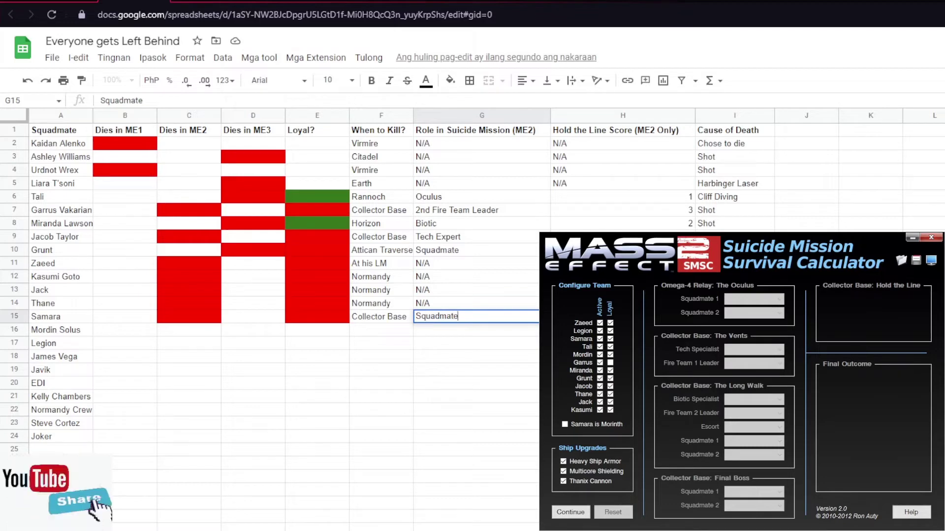
{"action": "key", "text": "Tab"}
Copy the green fill from Miranda Lawson's "Loyal?" cell (E8) into Mordin Solus's (E16)
{"action": "key", "text": "Left"}
{"action": "key", "text": "Left"}
{"action": "key", "text": "Left"}
{"action": "key", "text": "Left"}
{"action": "key", "text": "Left"}
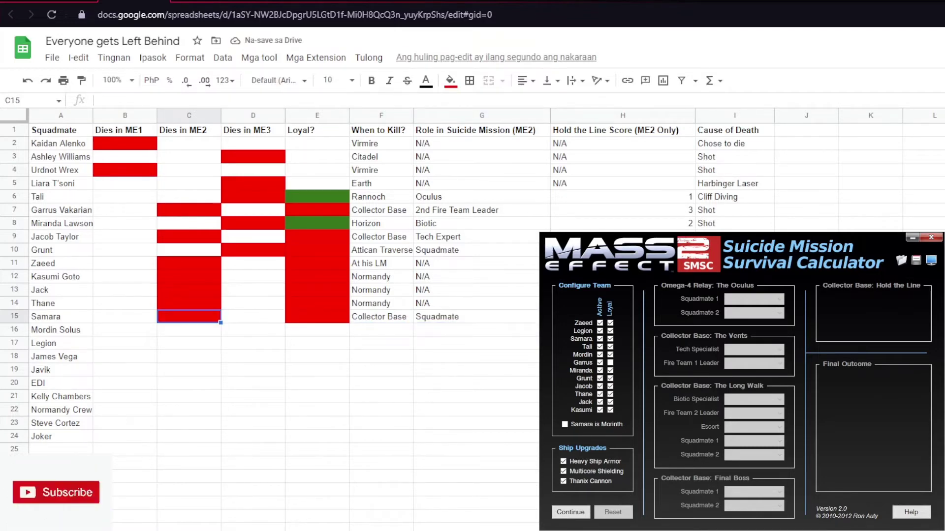
{"action": "key", "text": "Down"}
{"action": "key", "text": "Left"}
{"action": "key", "text": "Left"}
{"action": "key", "text": "Right"}
{"action": "key", "text": "Right"}
{"action": "key", "text": "Up"}
{"action": "key", "text": "Up"}
{"action": "key", "text": "Up"}
{"action": "key", "text": "Up"}
{"action": "key", "text": "Right"}
{"action": "key", "text": "Up"}
{"action": "key", "text": "Up"}
{"action": "key", "text": "Up"}
{"action": "key", "text": "Up"}
{"action": "key", "text": "Right"}
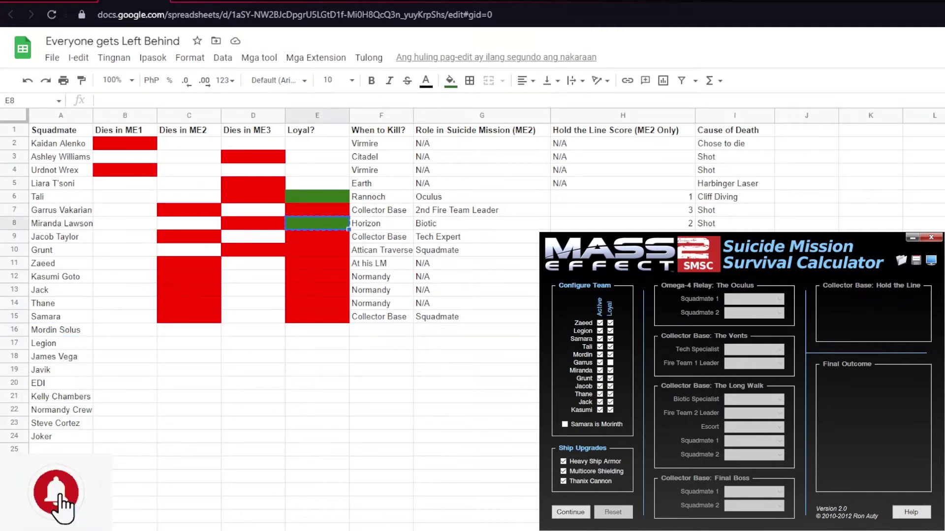
{"action": "key", "text": "Down"}
{"action": "key", "text": "Down"}
{"action": "key", "text": "Down"}
{"action": "key", "text": "Down"}
{"action": "key", "text": "Down"}
{"action": "key", "text": "Down"}
{"action": "key", "text": "Down"}
{"action": "key", "text": "Down"}
{"action": "key", "text": "ctrl+v"}
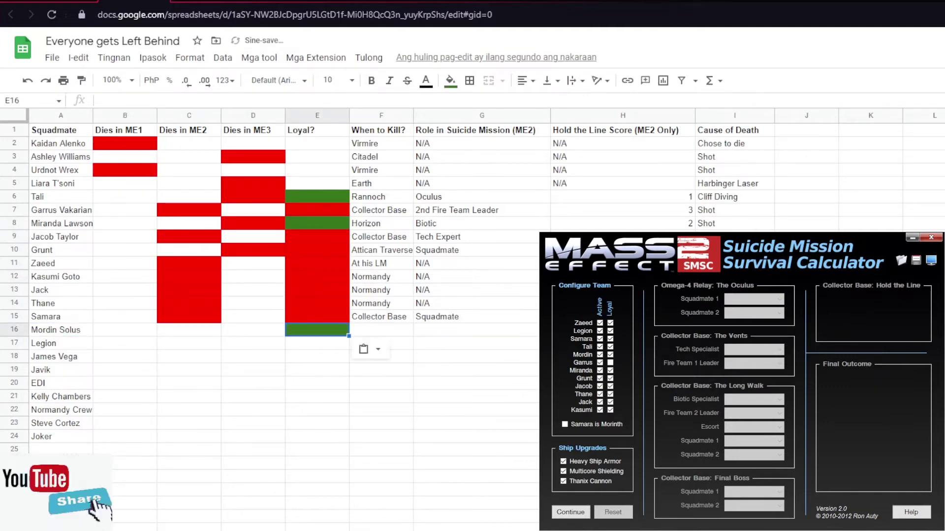
Copy the red fill from Samara's "Loyal?" cell (E15) into Mordin Solus's "Dies in ME3" cell (D16)
{"action": "key", "text": "Left"}
{"action": "key", "text": "Up"}
{"action": "key", "text": "Right"}
{"action": "key", "text": "ctrl+c"}
{"action": "key", "text": "Left"}
{"action": "key", "text": "Down"}
{"action": "key", "text": "ctrl+v"}
{"action": "key", "text": "Right"}
{"action": "key", "text": "Right"}
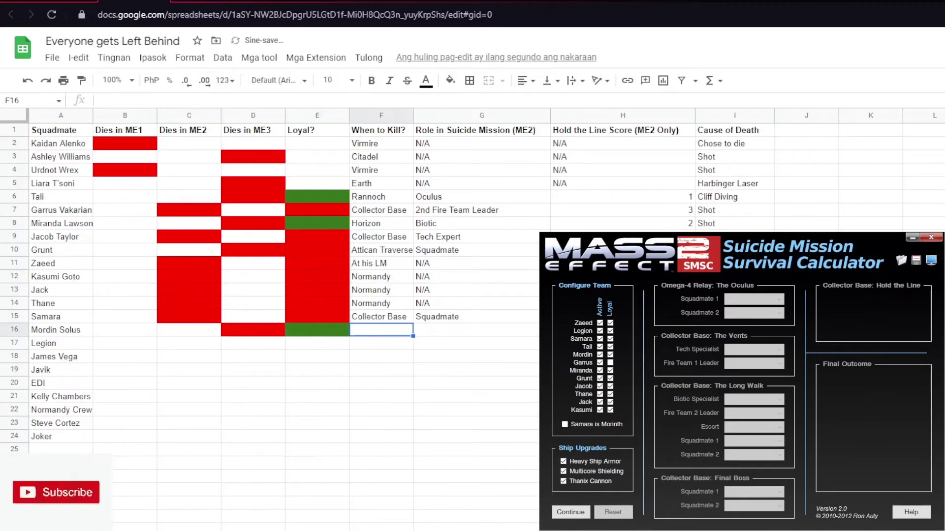
Enter "Tuchanka" as when to kill Mordin Solus (F16) and "Squadmate" as his suicide mission role (G16)
{"action": "type", "text": "Tuchanka"}
{"action": "key", "text": "Tab"}
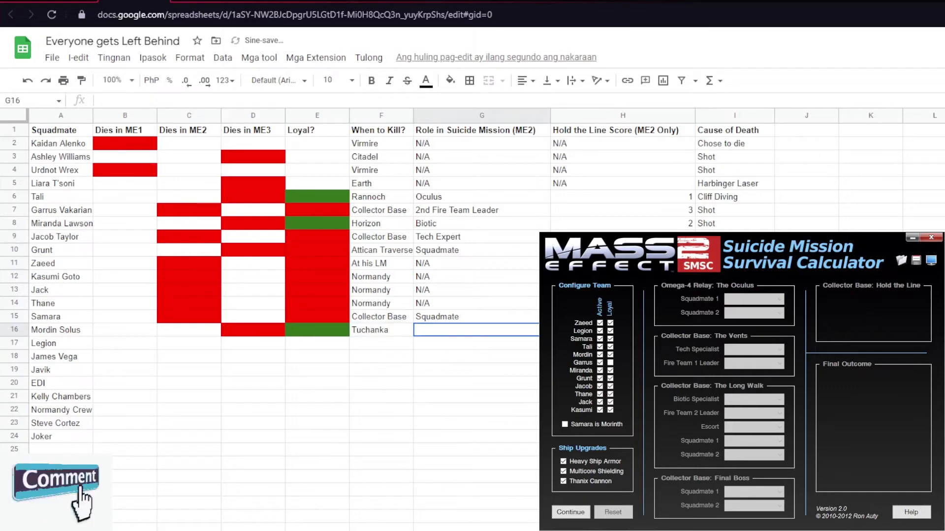
{"action": "type", "text": "Squadmate"}
{"action": "key", "text": "Tab"}
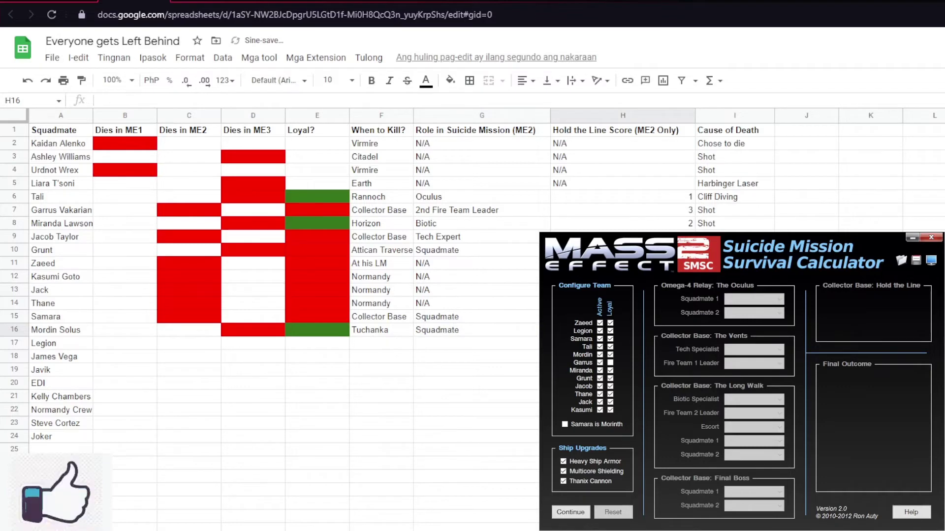
Check Mordin's Hold the Line points in the GameFAQs thread, then enter "Sabotage" as his cause of death in the spreadsheet (I16)
{"action": "left_click", "coordinate": [777, 4]}
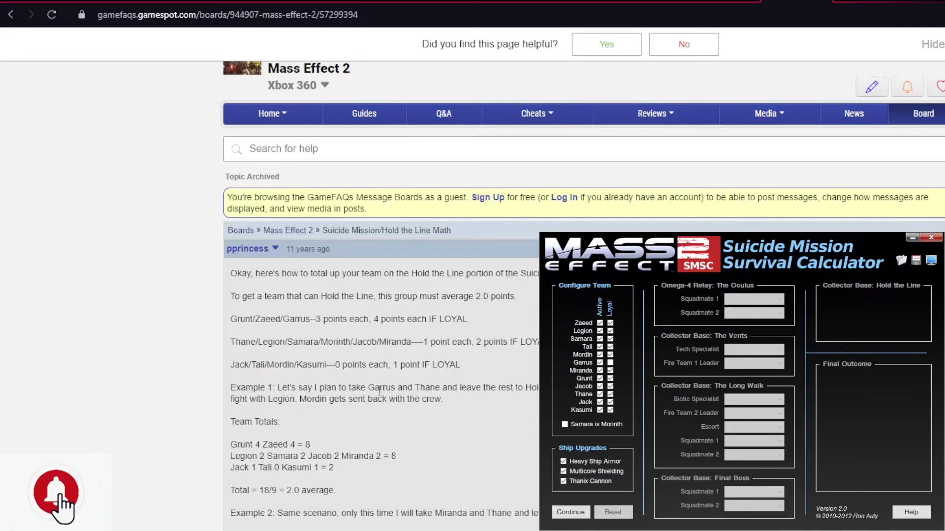
{"action": "left_click", "coordinate": [136, 4]}
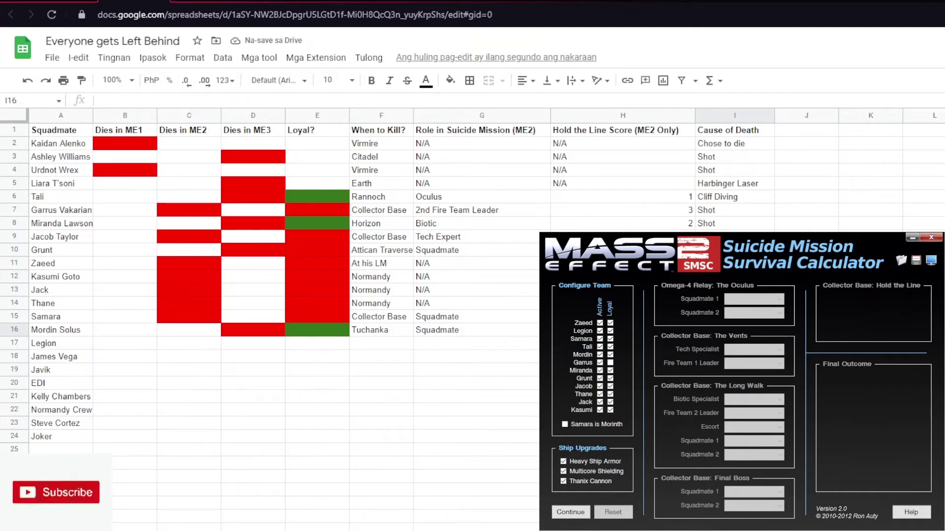
{"action": "type", "text": "Be"}
{"action": "type", "text": "Sabotage"}
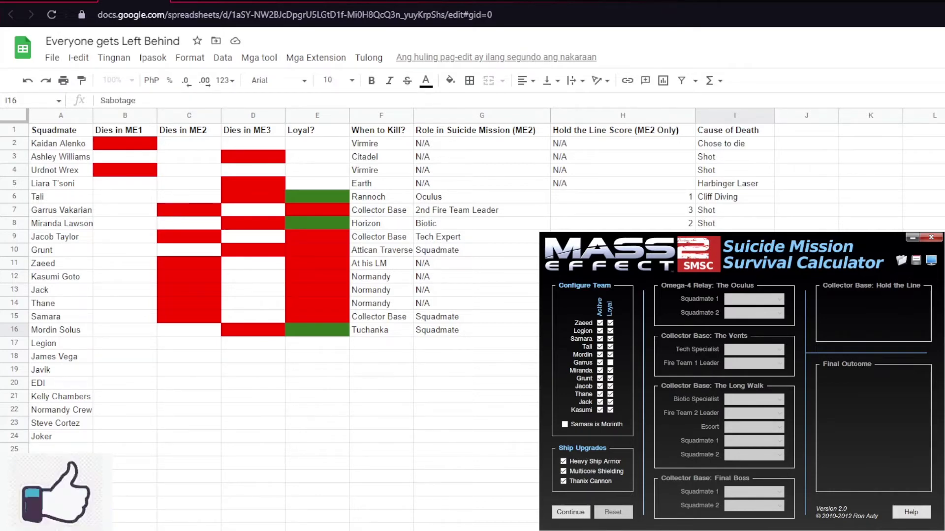
{"action": "key", "text": "Return"}
Copy Mordin Solus's green "Loyal?" fill and red "Dies in ME3" fill down to Legion's row (E17 and D17)
{"action": "key", "text": "Left"}
{"action": "key", "text": "Left"}
{"action": "key", "text": "Home"}
{"action": "key", "text": "Right"}
{"action": "key", "text": "Right"}
{"action": "key", "text": "Right"}
{"action": "key", "text": "Up"}
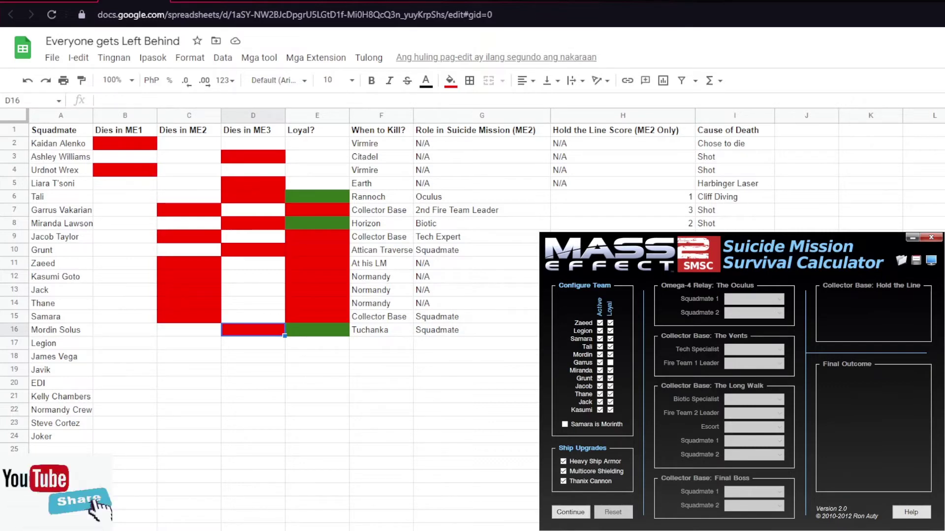
{"action": "key", "text": "Right"}
{"action": "key", "text": "Down"}
{"action": "key", "text": "ctrl+d"}
{"action": "key", "text": "Left"}
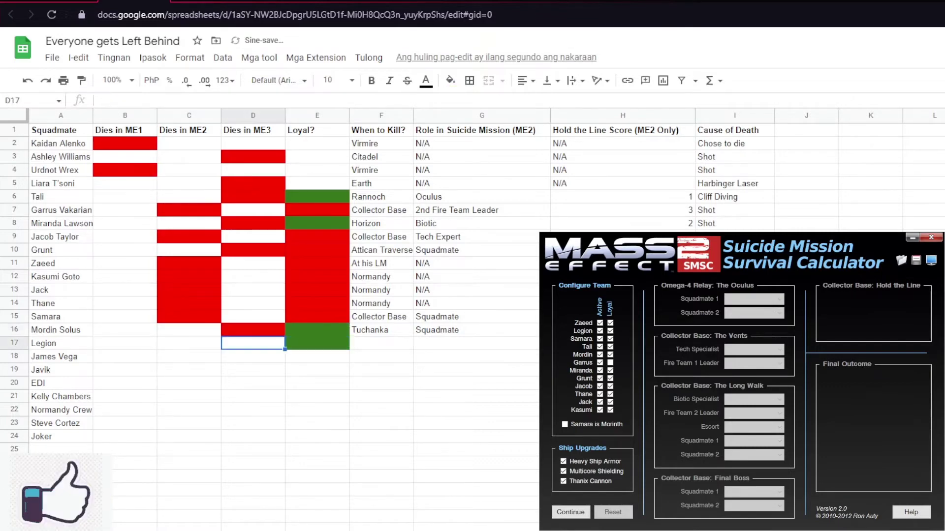
{"action": "key", "text": "ctrl+d"}
{"action": "key", "text": "Right"}
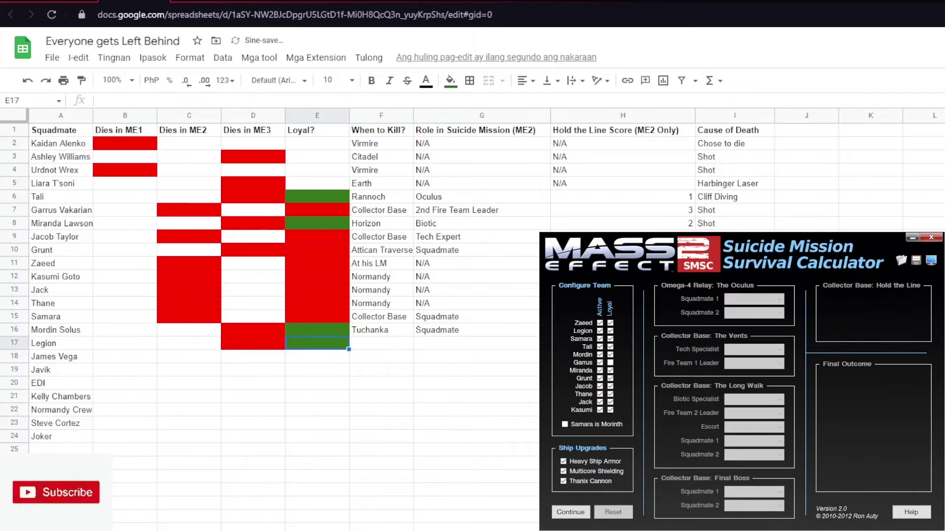
Enter "Rannoch" as when to kill Legion (F17) and "Squadmate" as Legion's suicide mission role (G17)
{"action": "key", "text": "Right"}
{"action": "type", "text": "Ranno"}
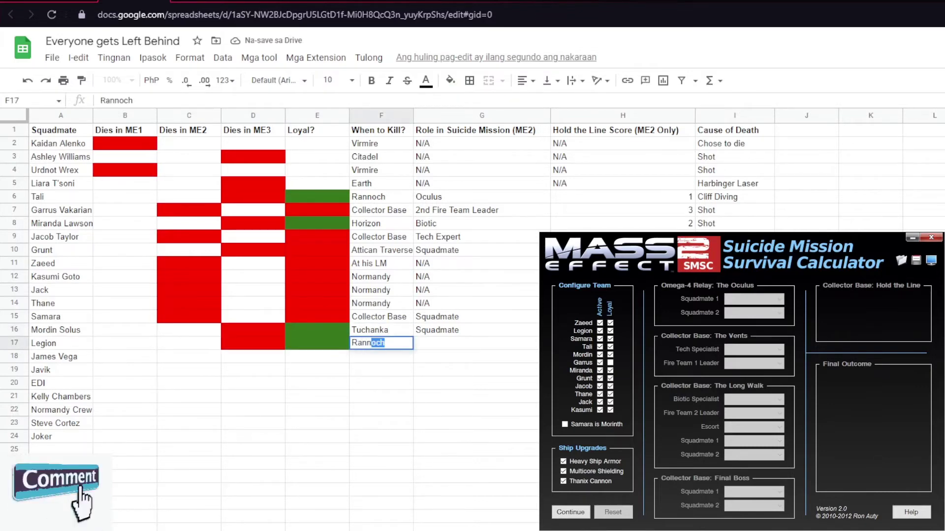
{"action": "type", "text": "ch"}
{"action": "key", "text": "Right"}
{"action": "type", "text": "Squadmate"}
{"action": "key", "text": "Right"}
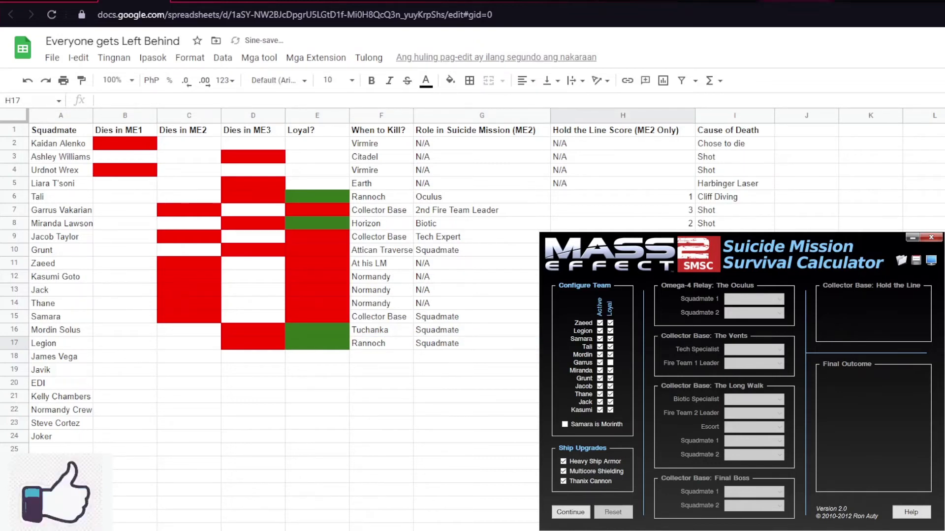
Look up Legion's Hold the Line points in the GameFAQs thread, then return to the spreadsheet
{"action": "left_click", "coordinate": [796, 1]}
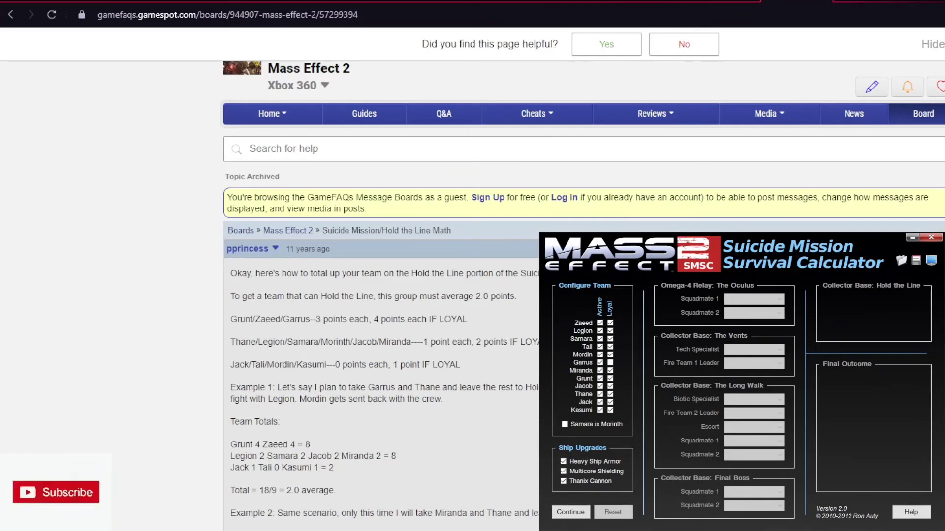
{"action": "left_click_drag", "start_coordinate": [537, 342], "coordinate": [230, 341]}
{"action": "left_click", "coordinate": [428, 162]}
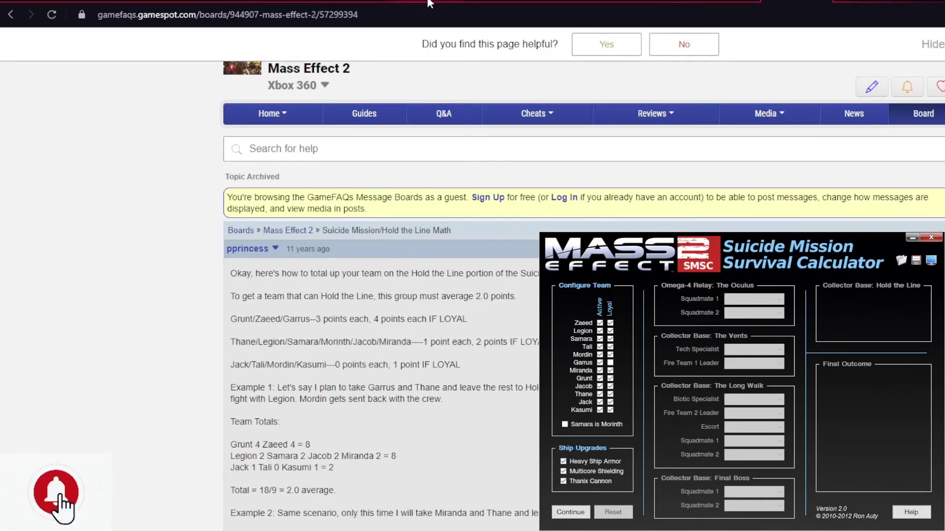
{"action": "left_click", "coordinate": [134, 2]}
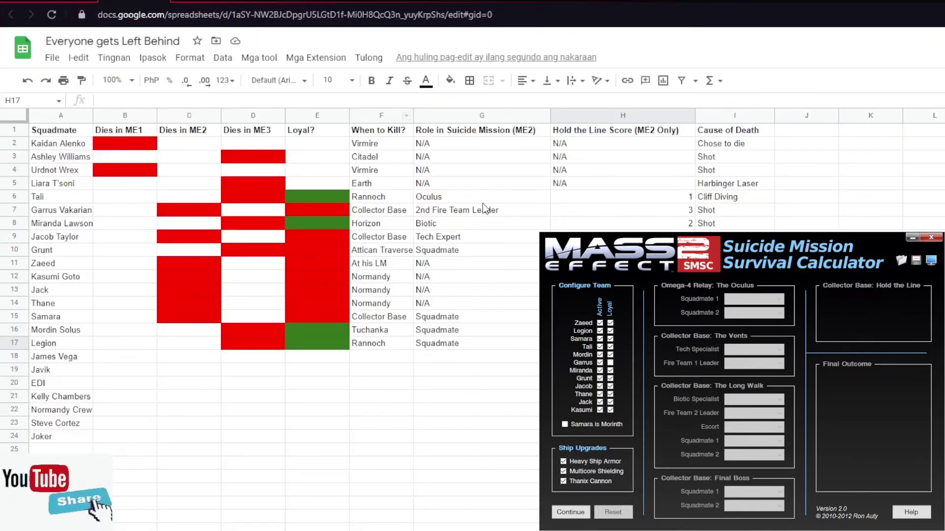
Enter "Shutdown" as Legion's cause of death (I17)
{"action": "key", "text": "Tab"}
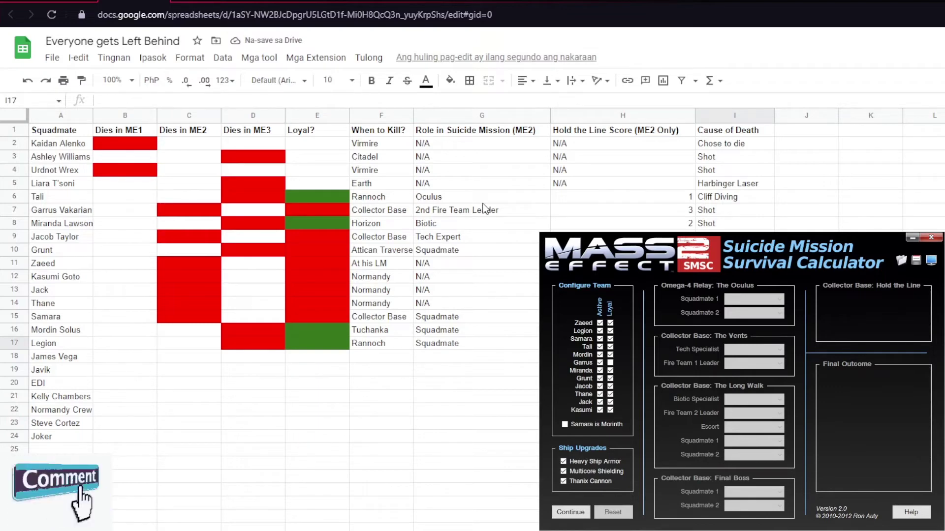
{"action": "type", "text": "S"}
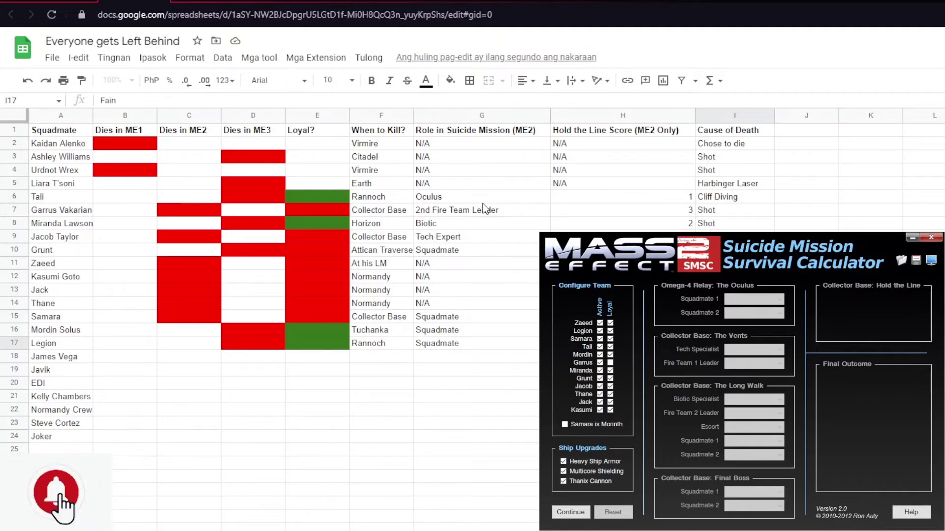
{"action": "key", "text": "BackSpace"}
{"action": "key", "text": "BackSpace"}
{"action": "key", "text": "BackSpace"}
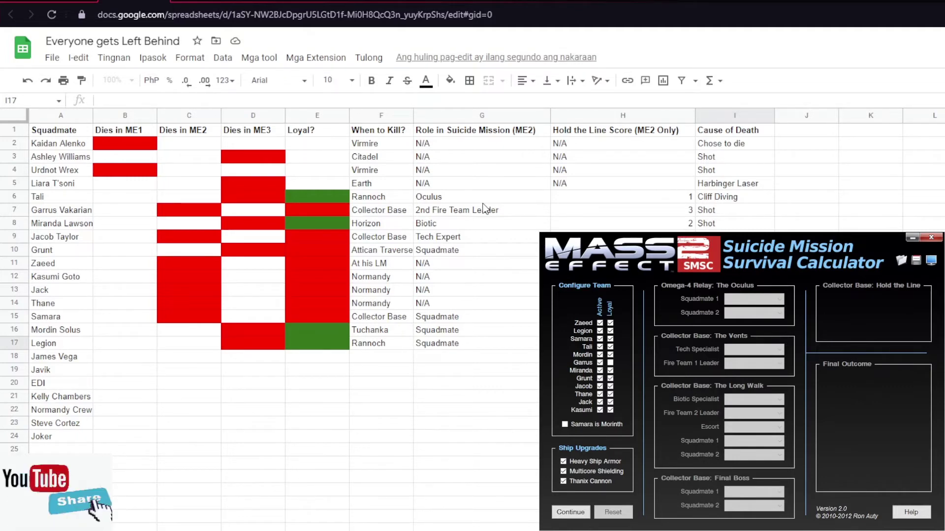
{"action": "type", "text": "Shutdonw"}
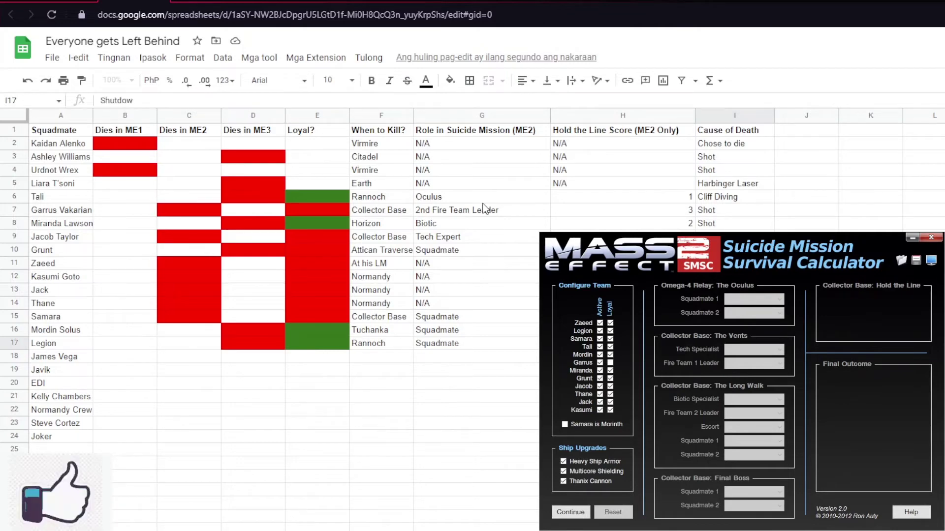
{"action": "key", "text": "Return"}
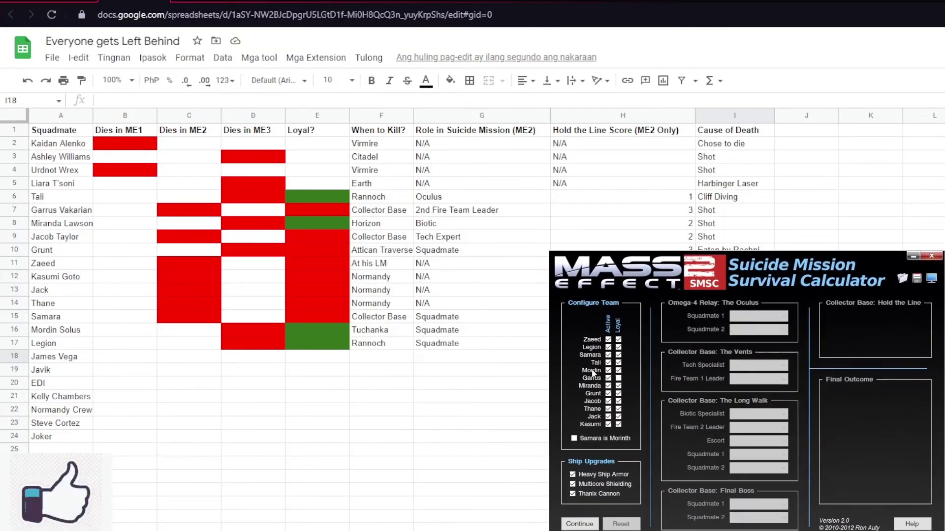
In the Suicide Mission Survival Calculator, make Zaeed inactive and mark Samara, Grunt, Jacob, Thane, Jack and Kasumi as not loyal
{"action": "left_click", "coordinate": [609, 340]}
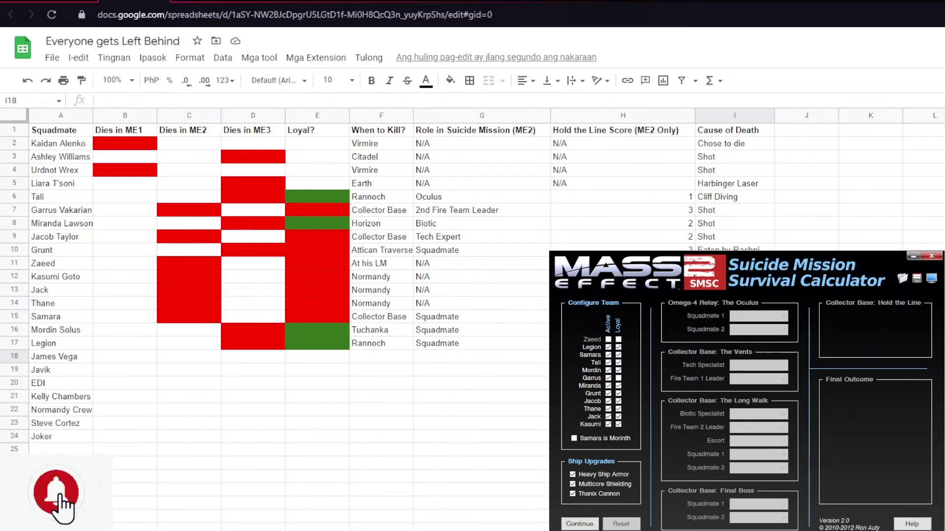
{"action": "left_click", "coordinate": [618, 355]}
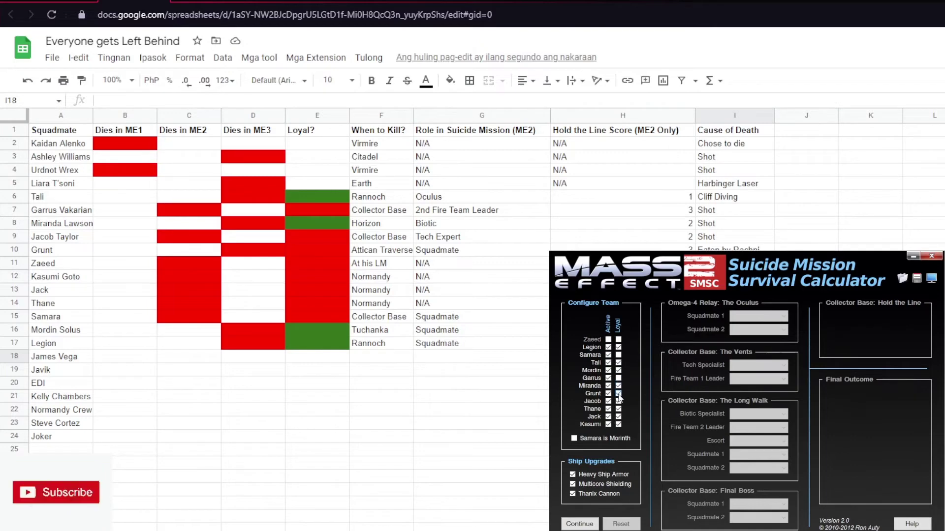
{"action": "left_click", "coordinate": [618, 395]}
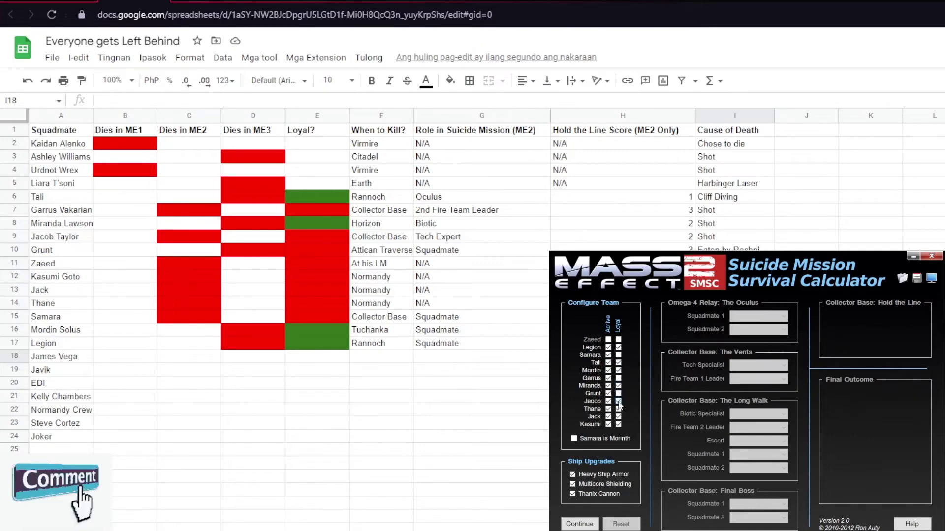
{"action": "left_click", "coordinate": [618, 401]}
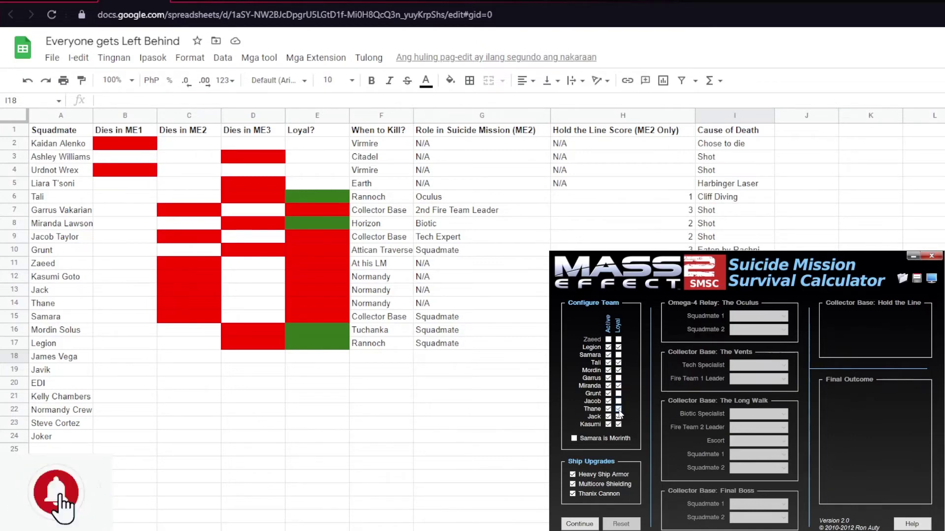
{"action": "left_click", "coordinate": [619, 410]}
{"action": "left_click", "coordinate": [618, 409]}
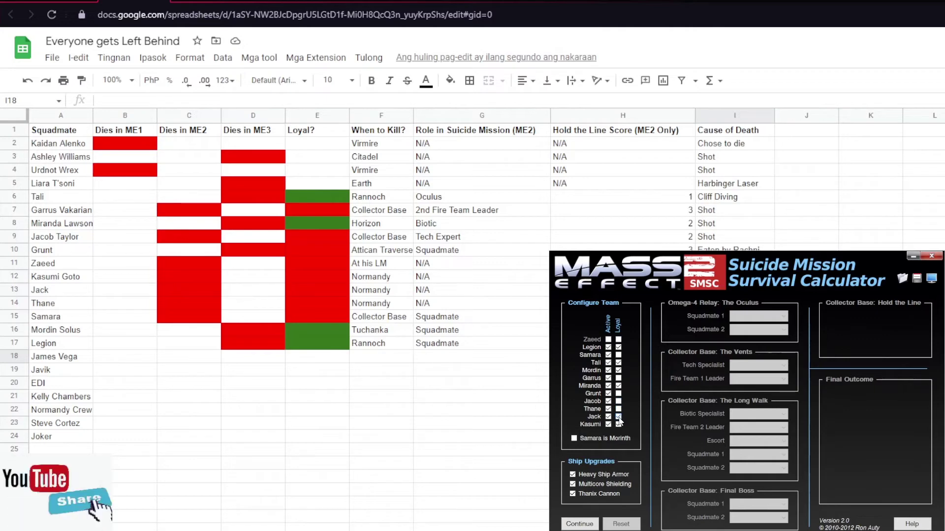
{"action": "left_click", "coordinate": [618, 416]}
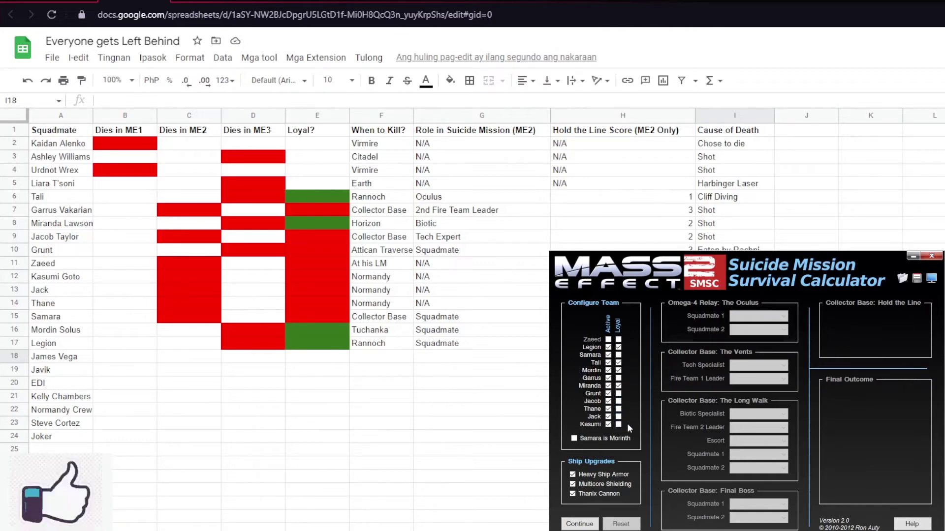
Turn off Heavy Ship Armor, Multicore Shielding and Thanix Cannon, and continue to the Oculus assignments
{"action": "left_click", "coordinate": [581, 475]}
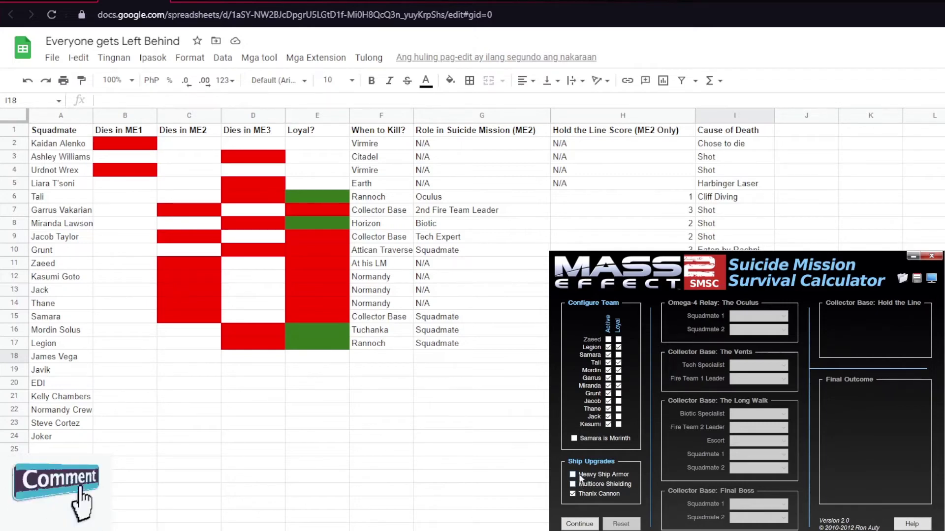
{"action": "left_click", "coordinate": [581, 484]}
{"action": "left_click", "coordinate": [581, 495]}
{"action": "left_click", "coordinate": [580, 524]}
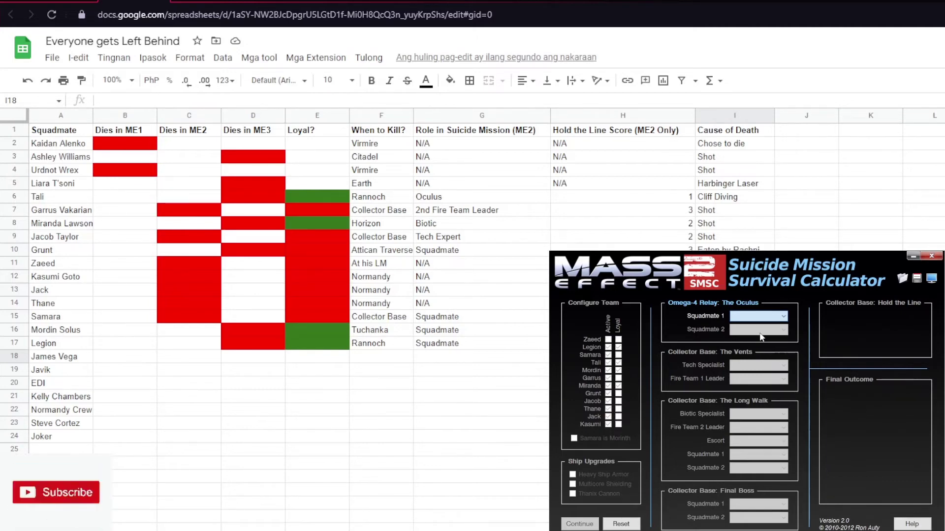
Assign Legion and Tali as Oculus squadmates, with Jacob as tech specialist and Tali as Fire Team 1 leader for the Vents
{"action": "left_click", "coordinate": [761, 333]}
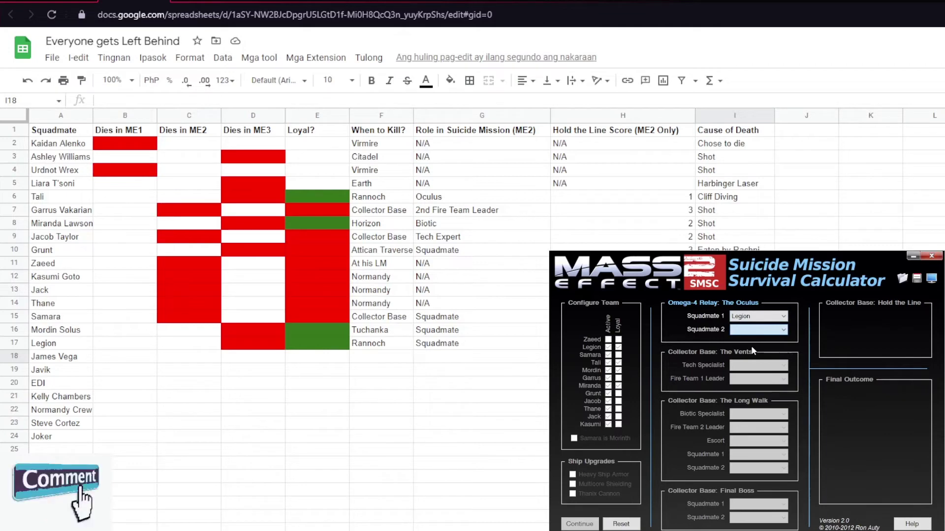
{"action": "key", "text": "t"}
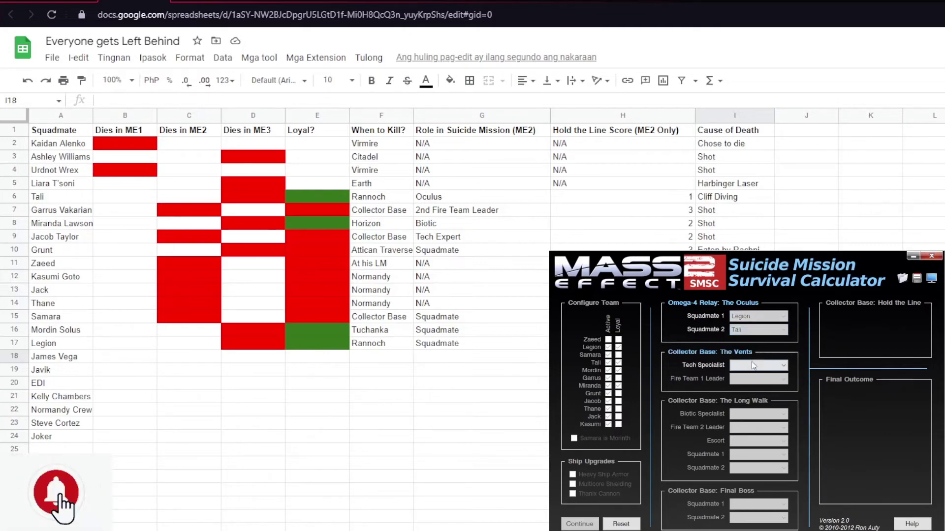
{"action": "key", "text": "j"}
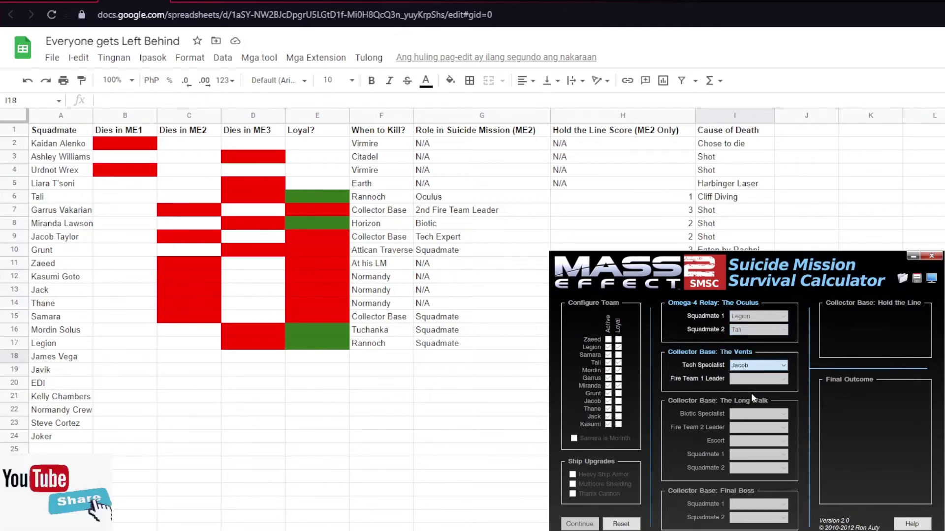
{"action": "key", "text": "Tab"}
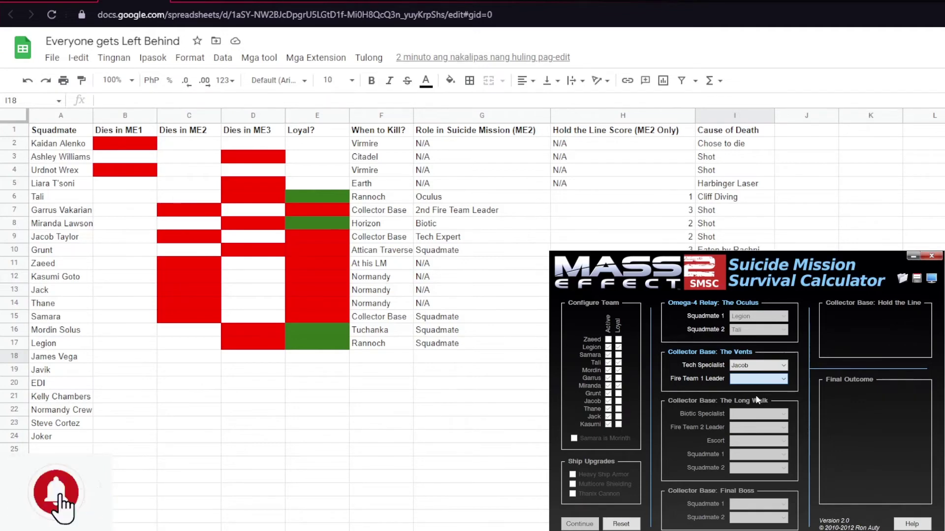
{"action": "left_click", "coordinate": [760, 411]}
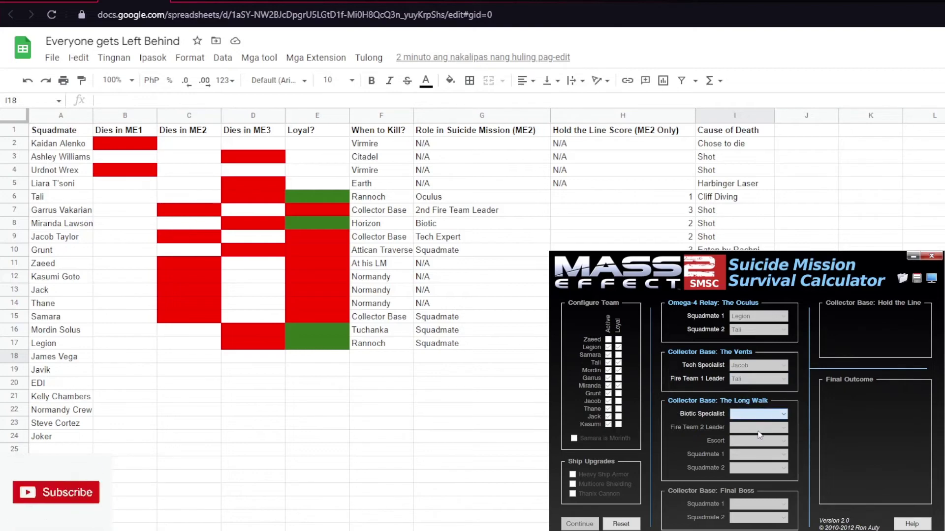
Assign Miranda (biotic), Garrus (Fire Team 2), no escort, Samara and Grunt to the Long Walk, and Mordin plus a second squadmate to the Final Boss
{"action": "left_click", "coordinate": [759, 435]}
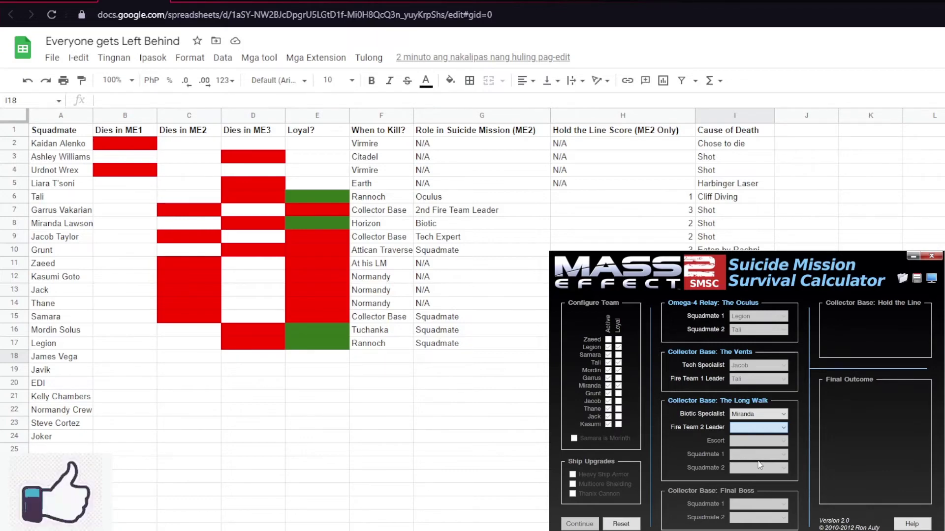
{"action": "key", "text": "g"}
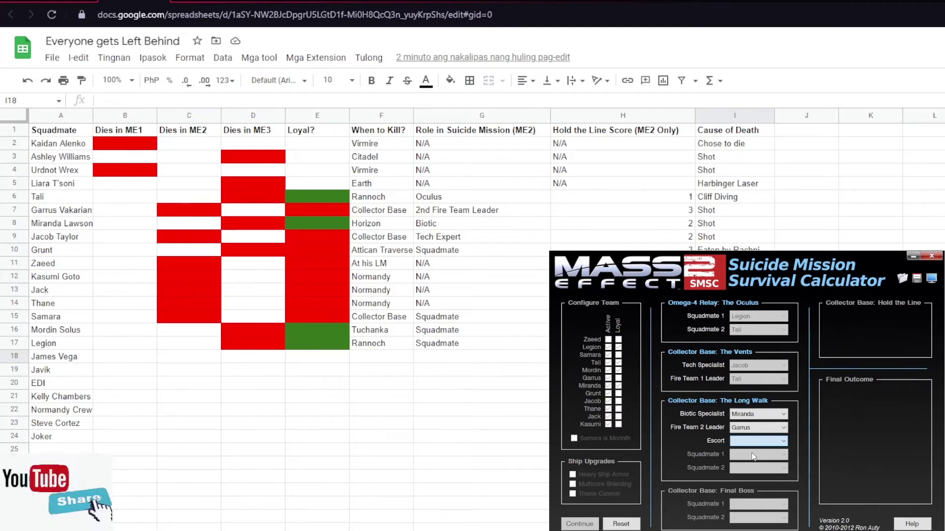
{"action": "key", "text": "n"}
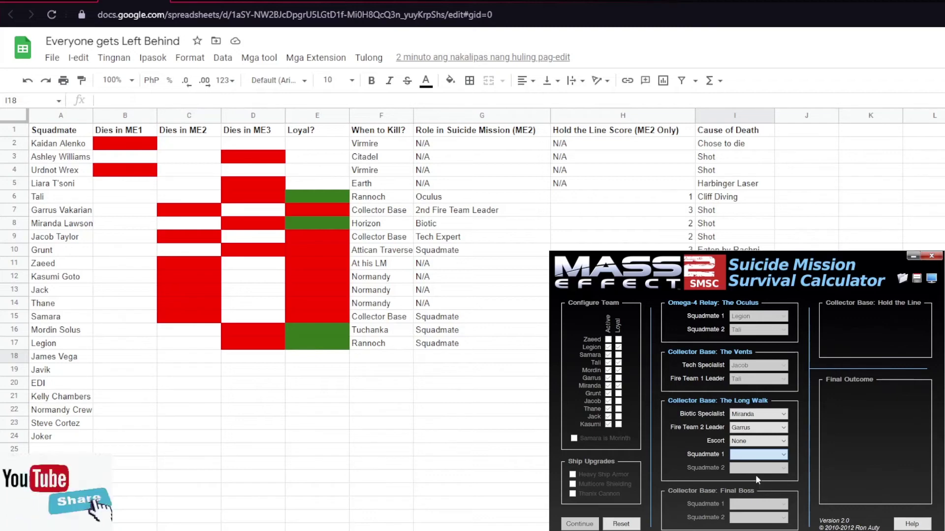
{"action": "left_click", "coordinate": [757, 472]}
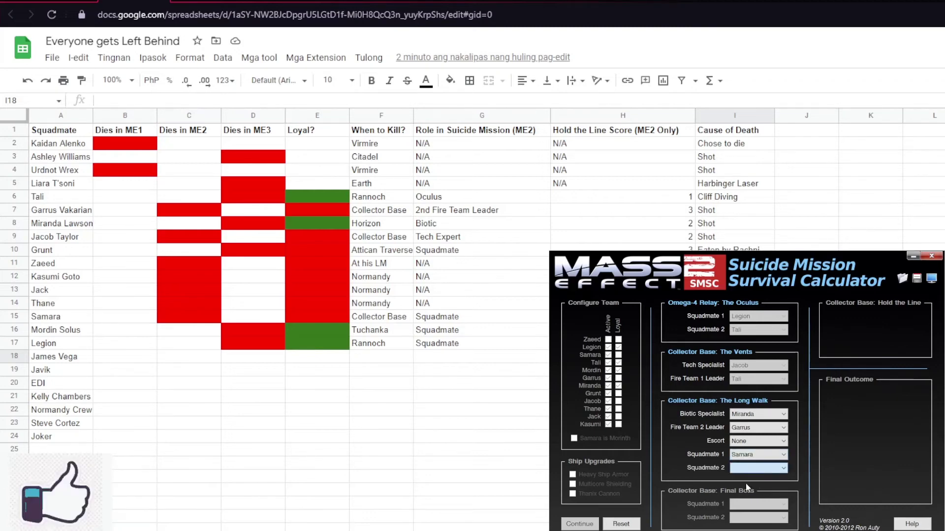
{"action": "left_click", "coordinate": [750, 507]}
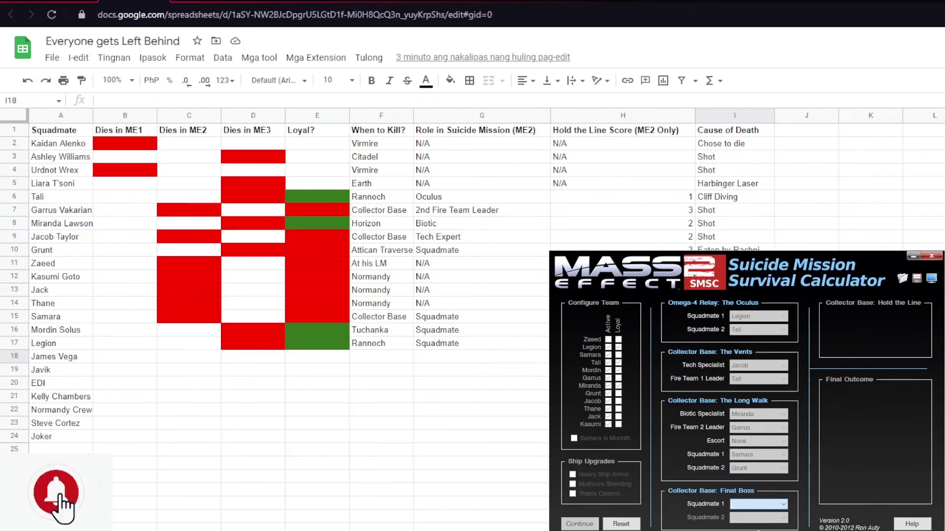
{"action": "left_click", "coordinate": [758, 530]}
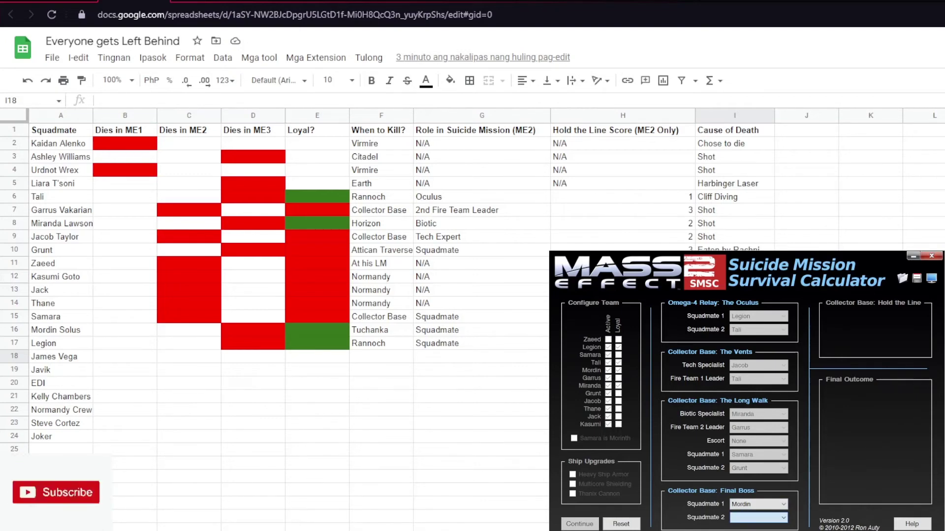
{"action": "key", "text": "Down"}
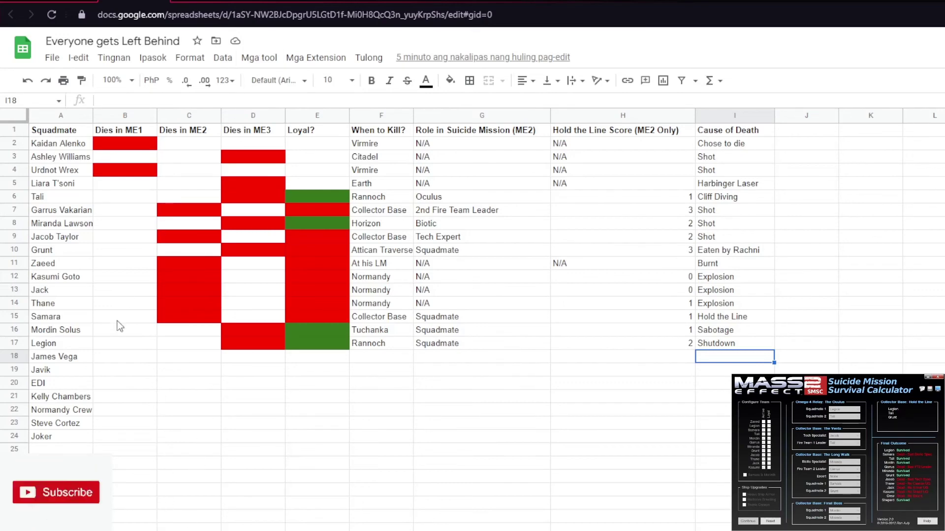
Mark James Vega as dying in ME3 by copying the red fill into D18
{"action": "left_click", "coordinate": [164, 345]}
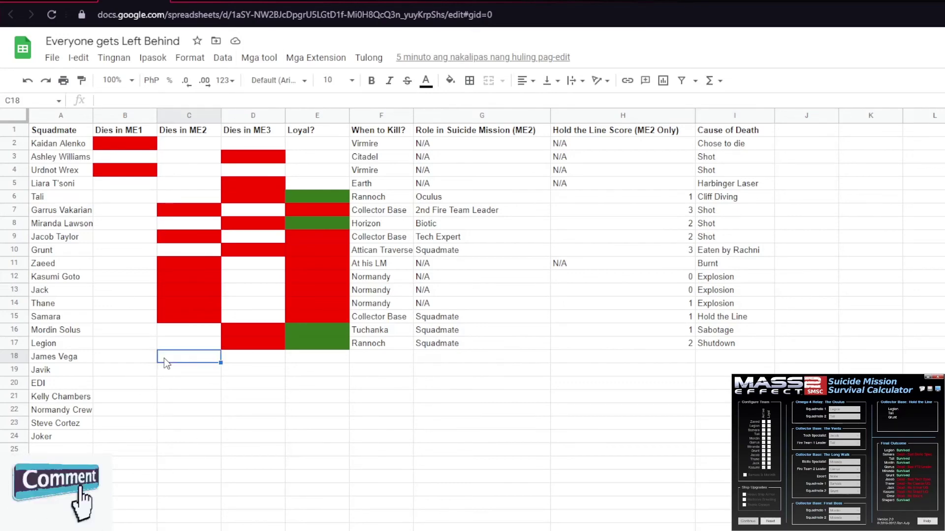
{"action": "key", "text": "Right"}
{"action": "key", "text": "ctrl+c"}
{"action": "key", "text": "Down"}
{"action": "key", "text": "ctrl+v"}
Copy Liara's When to Kill through Cause of Death entries (F5:I5) into James Vega's row 18
{"action": "key", "text": "Right"}
{"action": "key", "text": "Right"}
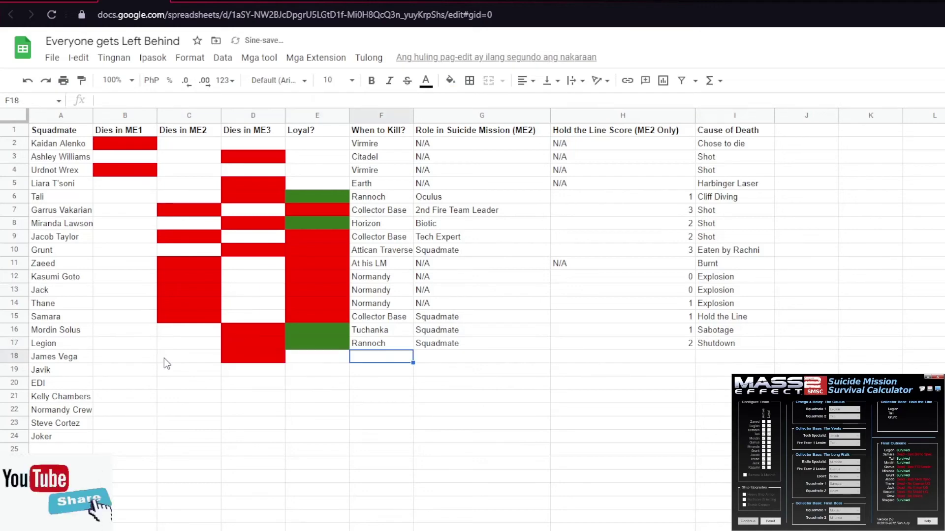
{"action": "key", "text": "Up"}
{"action": "key", "text": "Up"}
{"action": "key", "text": "Up"}
{"action": "key", "text": "Up"}
{"action": "key", "text": "Up"}
{"action": "key", "text": "Up"}
{"action": "key", "text": "Up"}
{"action": "key", "text": "Up"}
{"action": "key", "text": "Up"}
{"action": "key", "text": "Up"}
{"action": "key", "text": "Up"}
{"action": "key", "text": "Up"}
{"action": "key", "text": "Up"}
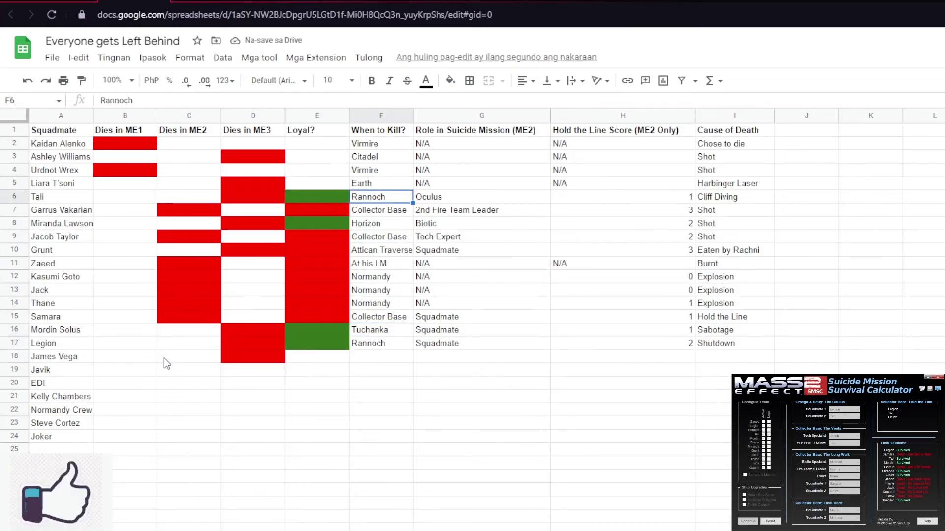
{"action": "key", "text": "ctrl+c"}
{"action": "key", "text": "shift+Right"}
{"action": "key", "text": "shift+Right"}
{"action": "key", "text": "shift+Right"}
{"action": "key", "text": "ctrl+c"}
{"action": "key", "text": "Down"}
{"action": "key", "text": "Down"}
{"action": "key", "text": "Down"}
{"action": "key", "text": "Down"}
{"action": "key", "text": "Down"}
{"action": "key", "text": "Down"}
{"action": "key", "text": "Down"}
{"action": "key", "text": "Down"}
{"action": "key", "text": "Down"}
{"action": "key", "text": "Down"}
{"action": "key", "text": "Down"}
{"action": "key", "text": "Down"}
{"action": "key", "text": "Down"}
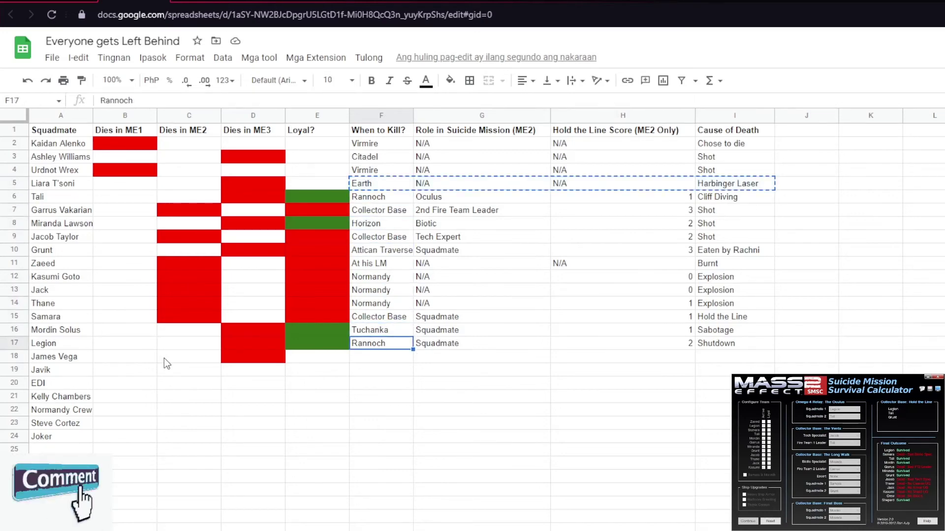
{"action": "key", "text": "ctrl+v"}
Mark Javik as dying in ME3 by copying the red fill from James Vega's cell into D19
{"action": "key", "text": "Left"}
{"action": "key", "text": "Left"}
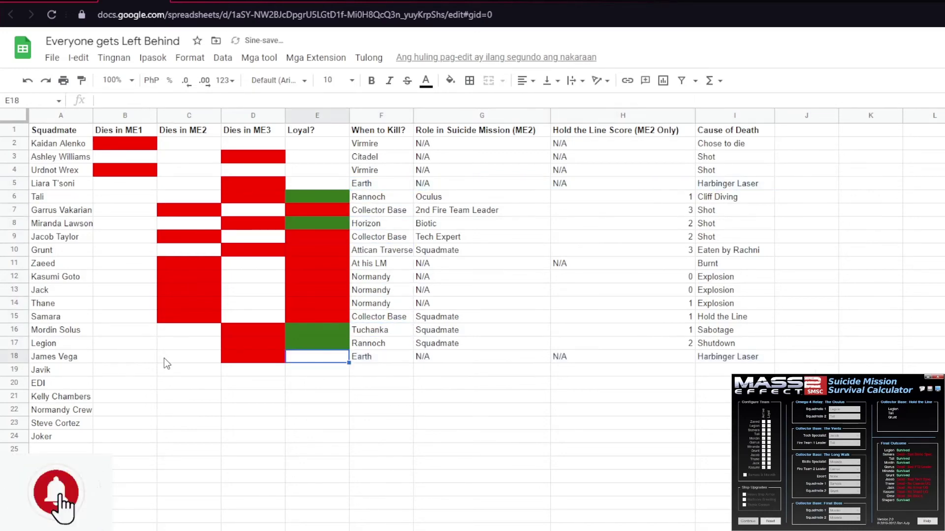
{"action": "key", "text": "ctrl+c"}
{"action": "key", "text": "Down"}
{"action": "key", "text": "ctrl+v"}
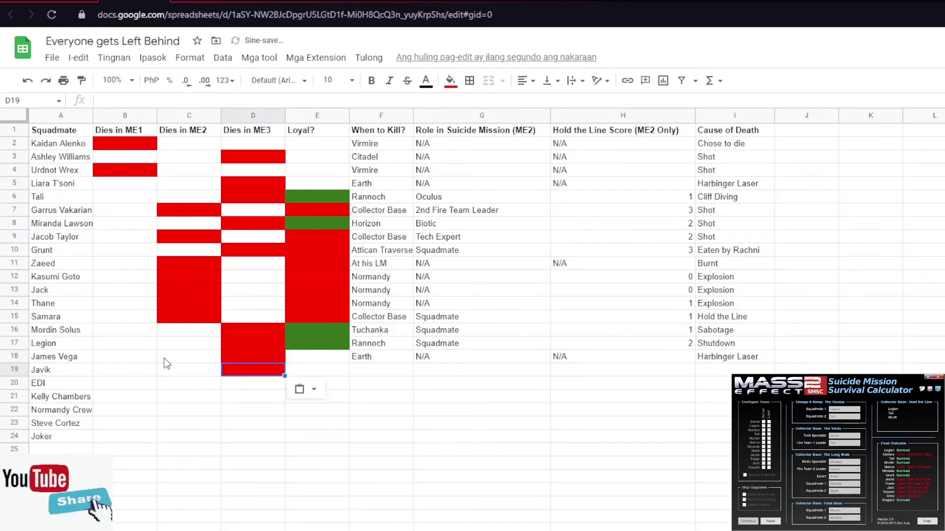
{"action": "key", "text": "Right"}
{"action": "key", "text": "Right"}
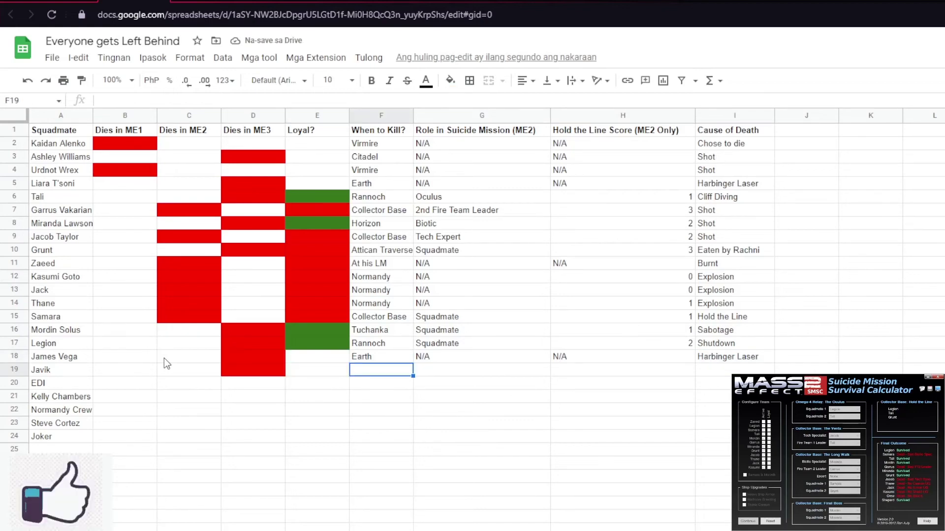
{"action": "key", "text": "Up"}
{"action": "key", "text": "shift+Right"}
{"action": "key", "text": "shift+Right"}
{"action": "key", "text": "shift+Right"}
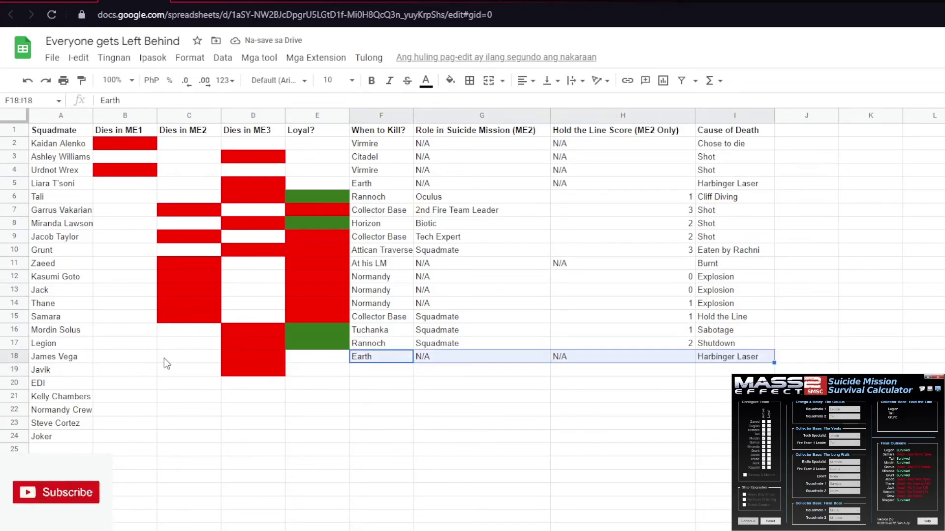
{"action": "key", "text": "Left"}
{"action": "key", "text": "Down"}
{"action": "key", "text": "Right"}
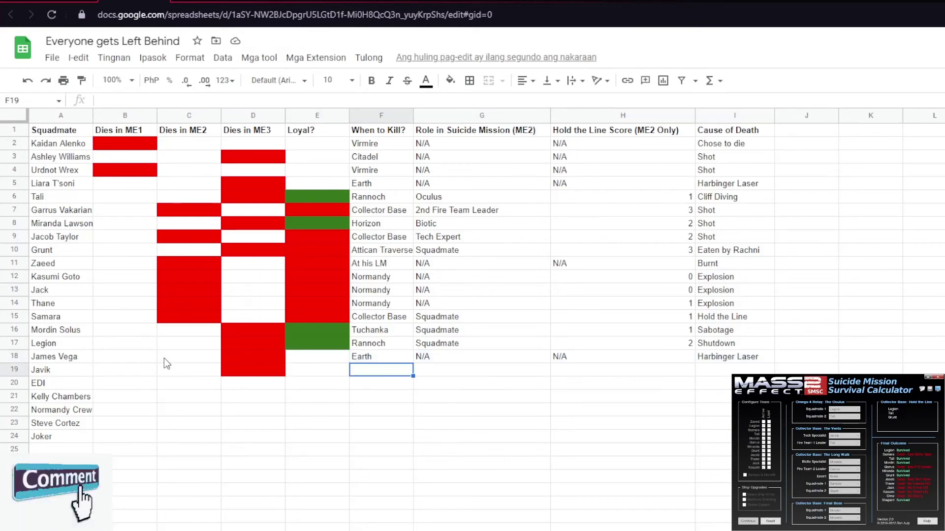
Enter "Normandy" as Javik's When to Kill (F19) and copy N/A from row 18 into his role and Hold the Line score
{"action": "type", "text": "Normand"}
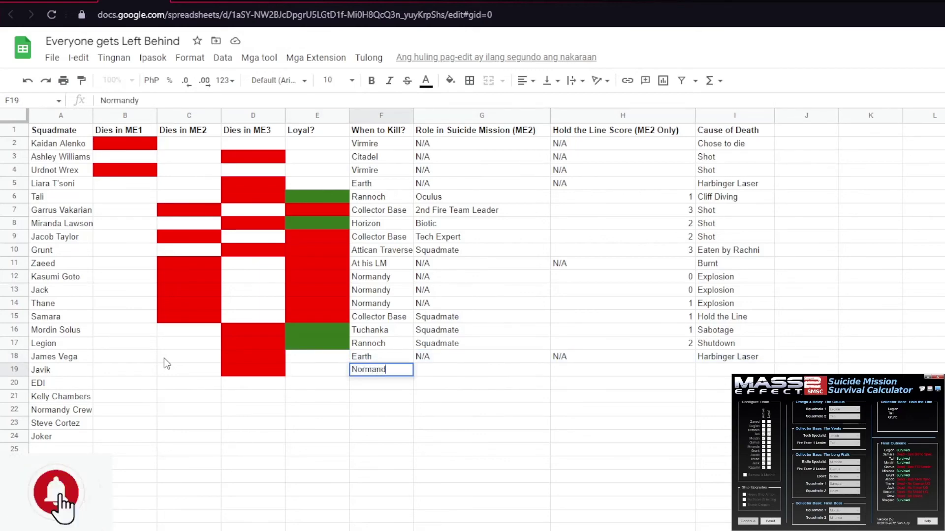
{"action": "key", "text": "Tab"}
{"action": "key", "text": "Up"}
{"action": "key", "text": "shift+Right"}
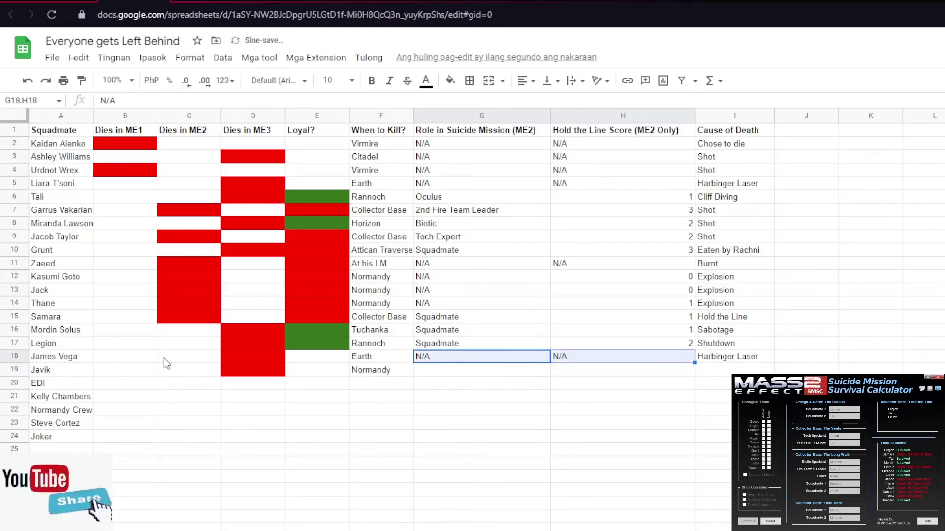
{"action": "key", "text": "ctrl+c"}
{"action": "key", "text": "Down"}
{"action": "key", "text": "ctrl+v"}
Enter "Depression/Normandy Explosion" as Javik's cause of death (I19)
{"action": "key", "text": "Right"}
{"action": "key", "text": "Right"}
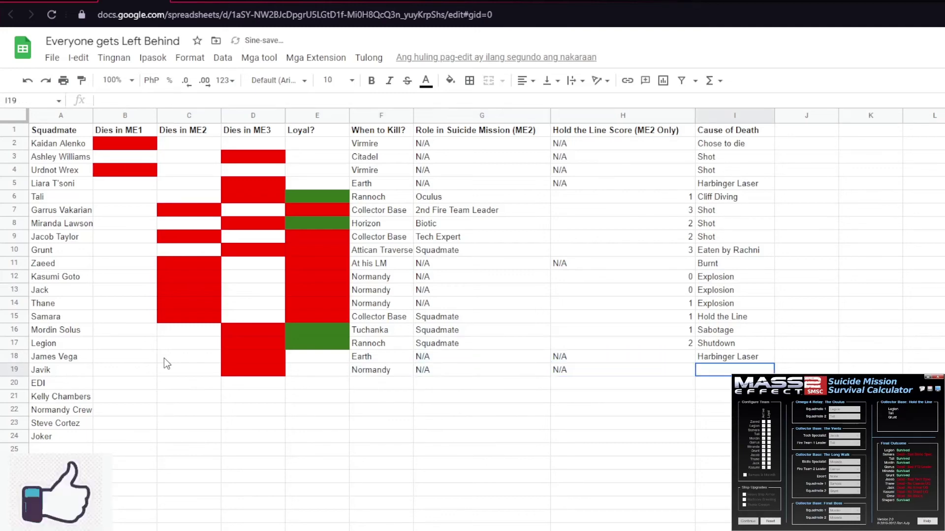
{"action": "type", "text": "Depressio"}
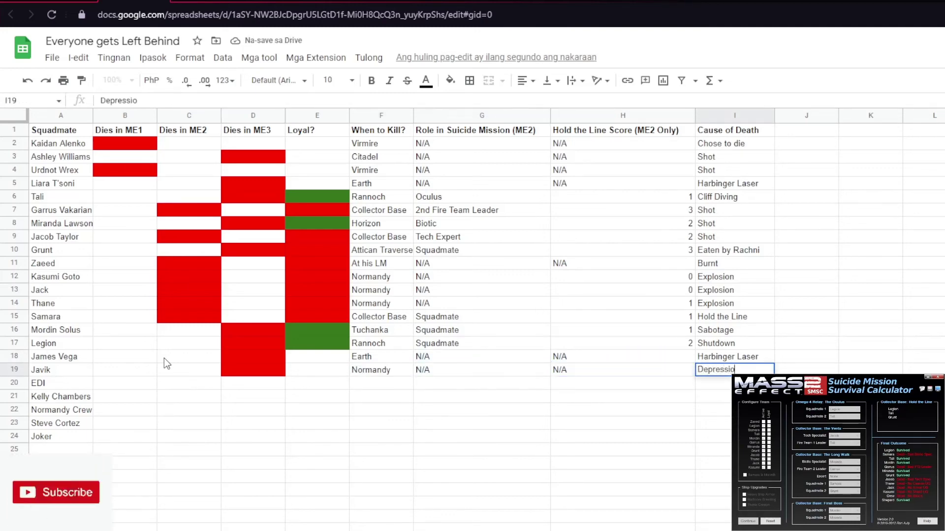
{"action": "type", "text": "n/Low"}
{"action": "key", "text": "BackSpace"}
{"action": "key", "text": "BackSpace"}
{"action": "key", "text": "BackSpace"}
{"action": "key", "text": "BackSpace"}
{"action": "type", "text": "Normandy "}
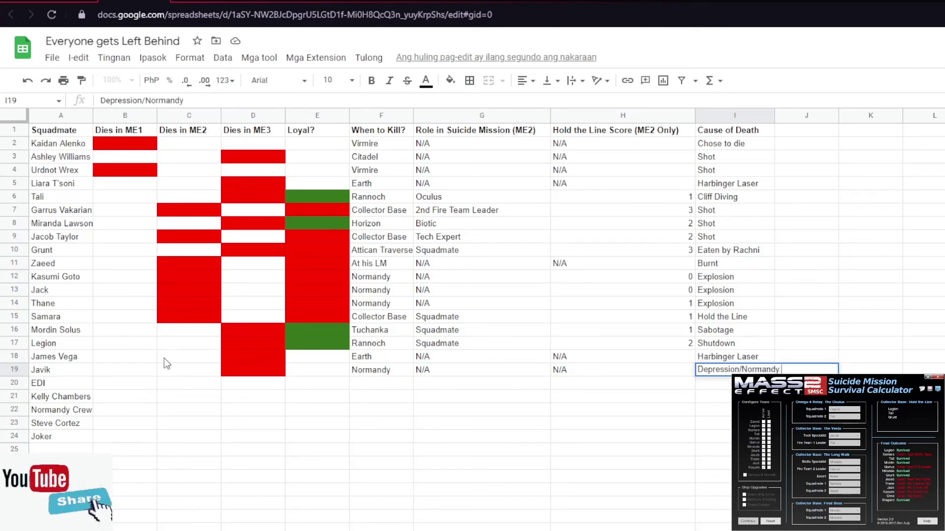
{"action": "type", "text": "Explosion"}
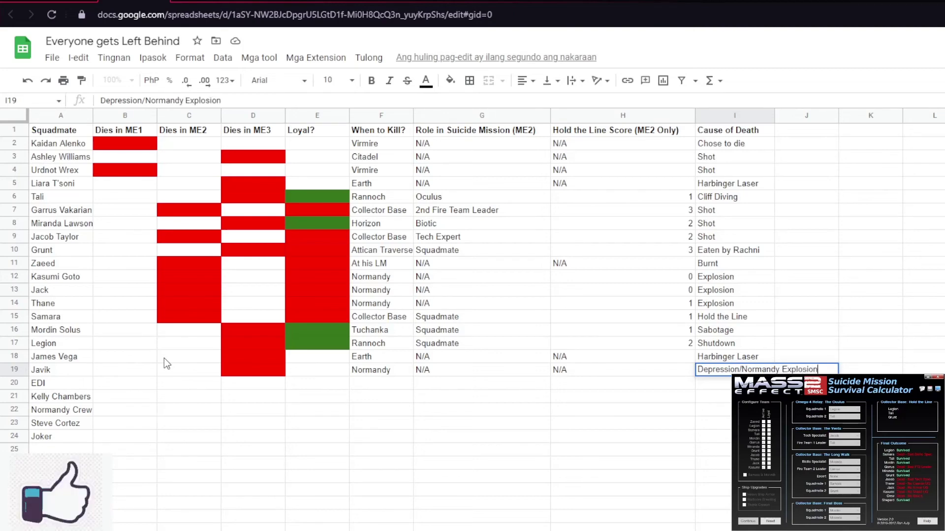
{"action": "key", "text": "Return"}
Mark EDI as dying in ME3 by copying the red fill from Javik's cell into D20
{"action": "key", "text": "Left"}
{"action": "key", "text": "Left"}
{"action": "key", "text": "Left"}
{"action": "key", "text": "Left"}
{"action": "key", "text": "Left"}
{"action": "key", "text": "Left"}
{"action": "key", "text": "Up"}
{"action": "key", "text": "Right"}
{"action": "key", "text": "ctrl+c"}
{"action": "key", "text": "Down"}
{"action": "key", "text": "ctrl+v"}
{"action": "key", "text": "Right"}
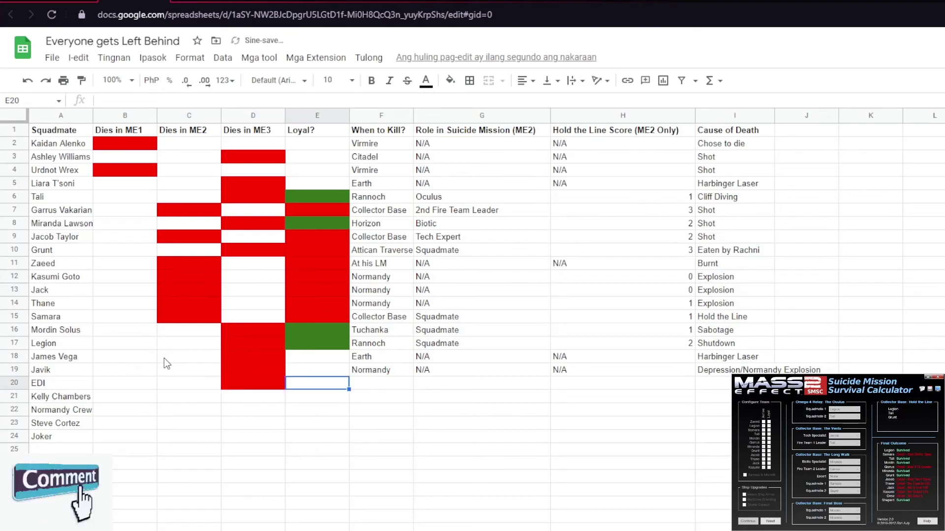
{"action": "key", "text": "Right"}
Copy Javik's "Normandy" entry into EDI's When to Kill cell (F20)
{"action": "key", "text": "Up"}
{"action": "key", "text": "ctrl+c"}
{"action": "key", "text": "Down"}
{"action": "key", "text": "ctrl+v"}
Set EDI's When to Kill (F20) to "Earth" by copying James Vega's entry
{"action": "key", "text": "Up"}
{"action": "key", "text": "Up"}
{"action": "key", "text": "ctrl+c"}
{"action": "key", "text": "Down"}
{"action": "key", "text": "Down"}
{"action": "key", "text": "ctrl+v"}
Copy Javik's N/A entries for suicide mission role and Hold the Line score into EDI's row (G20:H20)
{"action": "key", "text": "Right"}
{"action": "key", "text": "Up"}
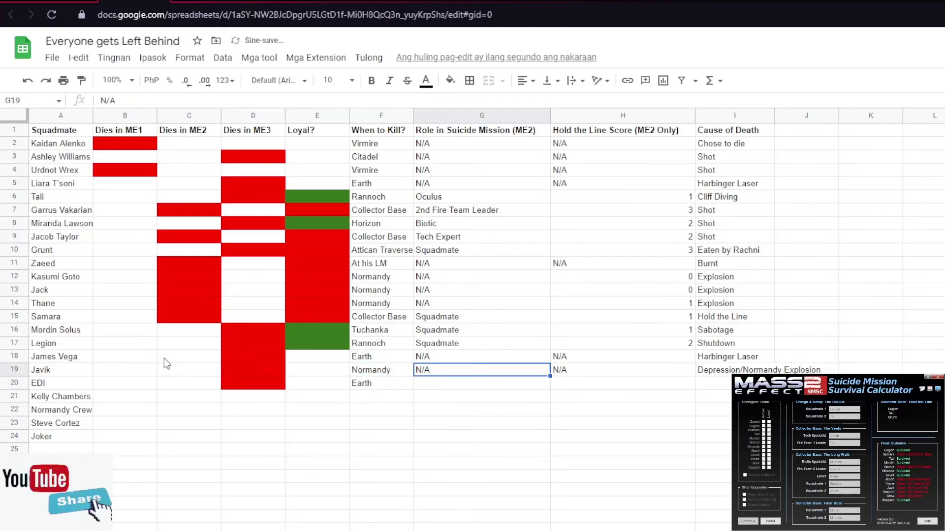
{"action": "key", "text": "shift+Right"}
{"action": "key", "text": "ctrl+c"}
{"action": "key", "text": "Down"}
{"action": "key", "text": "ctrl+v"}
Enter "Destroy Ending" as EDI's cause of death (I20)
{"action": "key", "text": "Right"}
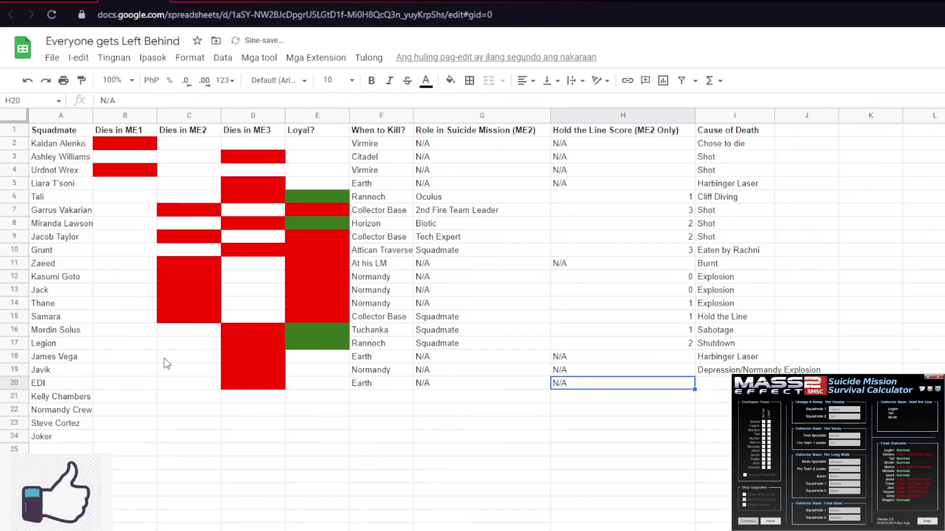
{"action": "key", "text": "Right"}
{"action": "type", "text": "De"}
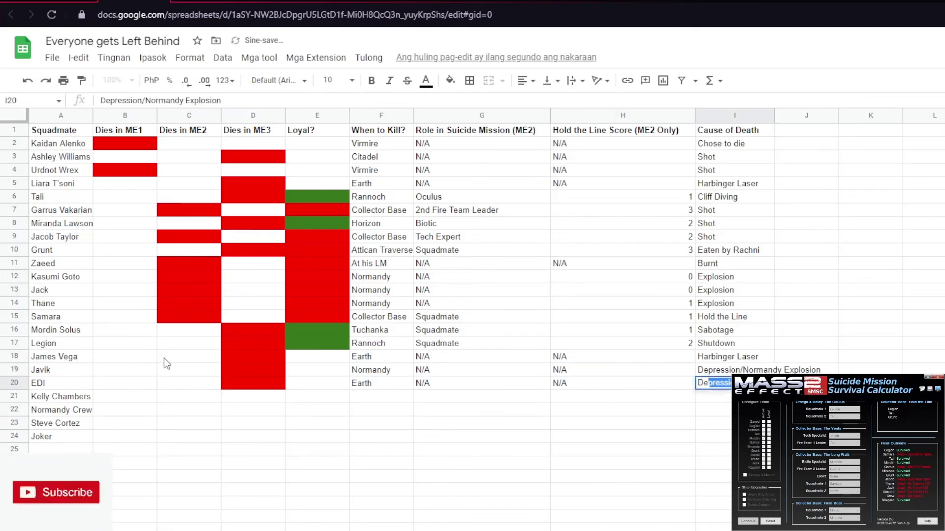
{"action": "type", "text": "stroy En"}
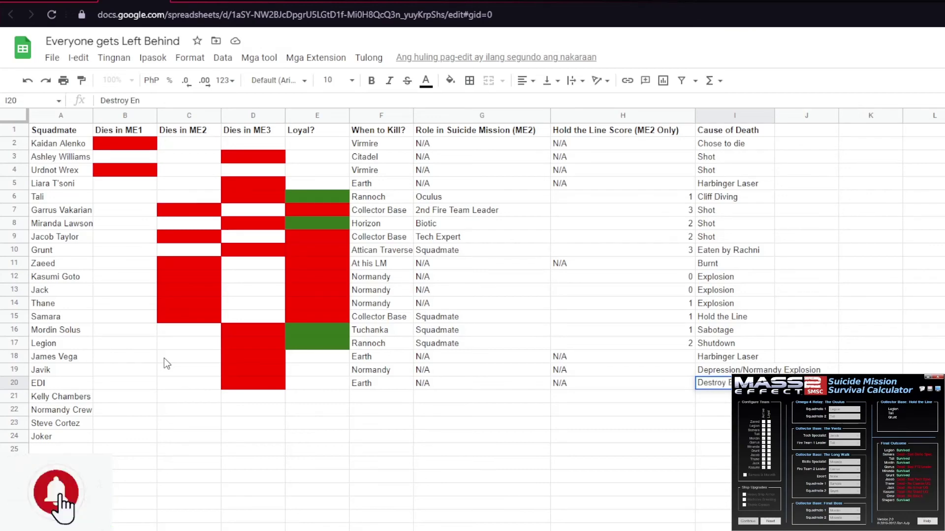
{"action": "type", "text": "ding"}
{"action": "key", "text": "Return"}
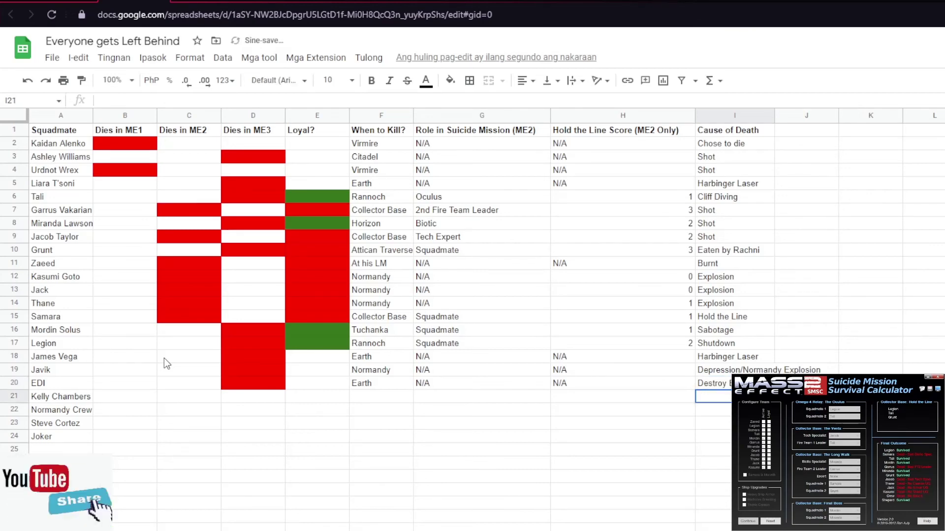
Mark Kelly Chambers and the Normandy Crew as dying in ME2 by copying the red fill into C21:C22
{"action": "key", "text": "Left"}
{"action": "key", "text": "Left"}
{"action": "key", "text": "Left"}
{"action": "key", "text": "Left"}
{"action": "key", "text": "Left"}
{"action": "key", "text": "Left"}
{"action": "key", "text": "Left"}
{"action": "key", "text": "Up"}
{"action": "key", "text": "Up"}
{"action": "key", "text": "Up"}
{"action": "key", "text": "Up"}
{"action": "key", "text": "Up"}
{"action": "key", "text": "Up"}
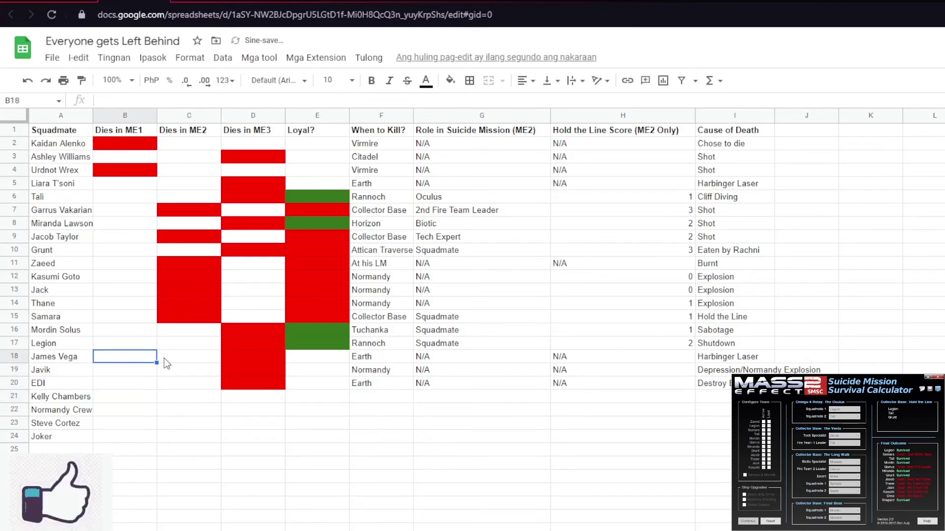
{"action": "key", "text": "Right"}
{"action": "key", "text": "ctrl+c"}
{"action": "key", "text": "Down"}
{"action": "key", "text": "Down"}
{"action": "key", "text": "Down"}
{"action": "key", "text": "Down"}
{"action": "key", "text": "Down"}
{"action": "key", "text": "Down"}
{"action": "key", "text": "shift+Down"}
{"action": "key", "text": "ctrl+v"}
Copy Samara's "Collector Base" entry into When to Kill for Kelly Chambers and the Normandy Crew (F21 and F22)
{"action": "key", "text": "Up"}
{"action": "key", "text": "Right"}
{"action": "key", "text": "Right"}
{"action": "key", "text": "Right"}
{"action": "key", "text": "Down"}
{"action": "key", "text": "Up"}
{"action": "key", "text": "Up"}
{"action": "key", "text": "Up"}
{"action": "key", "text": "Up"}
{"action": "key", "text": "Up"}
{"action": "key", "text": "Up"}
{"action": "key", "text": "Up"}
{"action": "key", "text": "Down"}
{"action": "key", "text": "ctrl+c"}
{"action": "key", "text": "Down"}
{"action": "key", "text": "Down"}
{"action": "key", "text": "Down"}
{"action": "key", "text": "Down"}
{"action": "key", "text": "Down"}
{"action": "key", "text": "Down"}
{"action": "key", "text": "ctrl+v"}
{"action": "key", "text": "Down"}
{"action": "key", "text": "ctrl+v"}
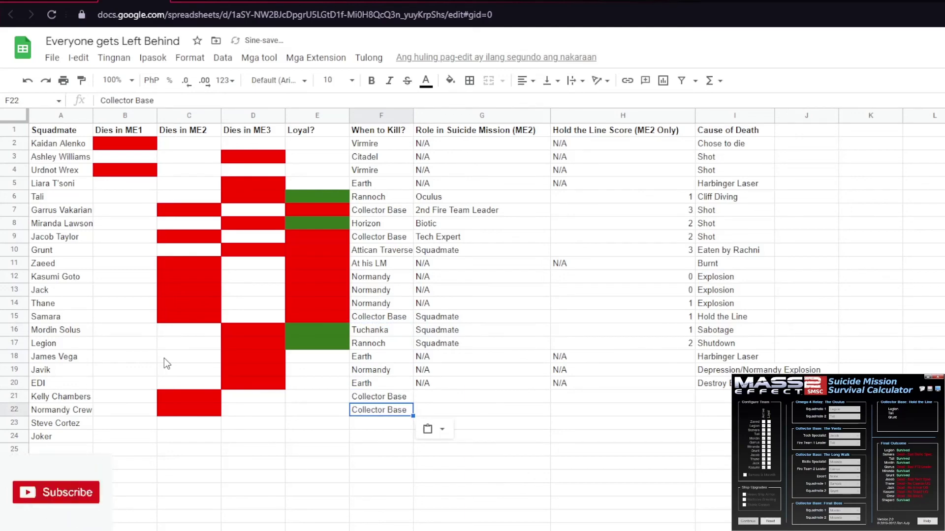
Review the squadmates' When to Kill entries and suicide mission roles from the Normandy Crew row up to Miranda Lawson's
{"action": "key", "text": "Up"}
{"action": "key", "text": "Up"}
{"action": "key", "text": "Up"}
{"action": "key", "text": "Up"}
{"action": "key", "text": "Up"}
{"action": "key", "text": "Up"}
{"action": "key", "text": "Up"}
{"action": "key", "text": "Up"}
{"action": "key", "text": "Up"}
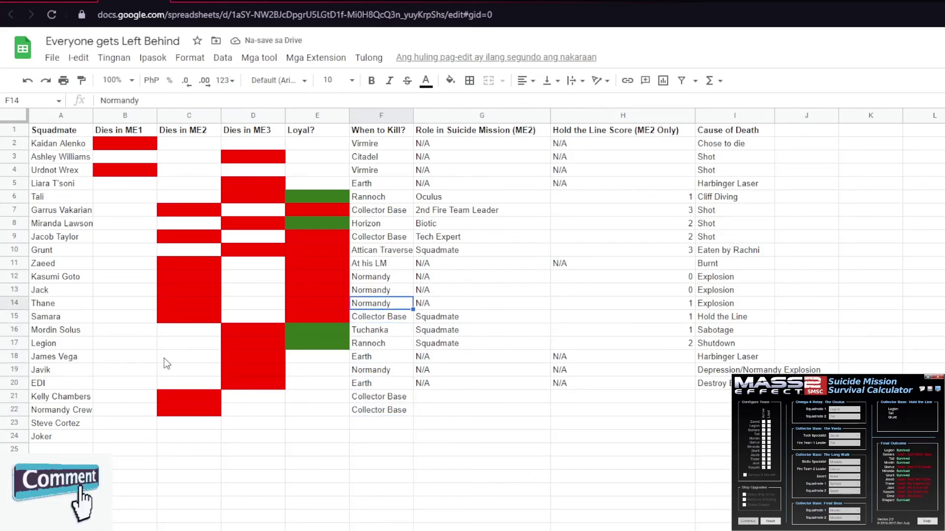
{"action": "key", "text": "Up"}
{"action": "key", "text": "Up"}
{"action": "key", "text": "Up"}
{"action": "key", "text": "Up"}
{"action": "key", "text": "Up"}
{"action": "key", "text": "Right"}
{"action": "key", "text": "Right"}
{"action": "key", "text": "Left"}
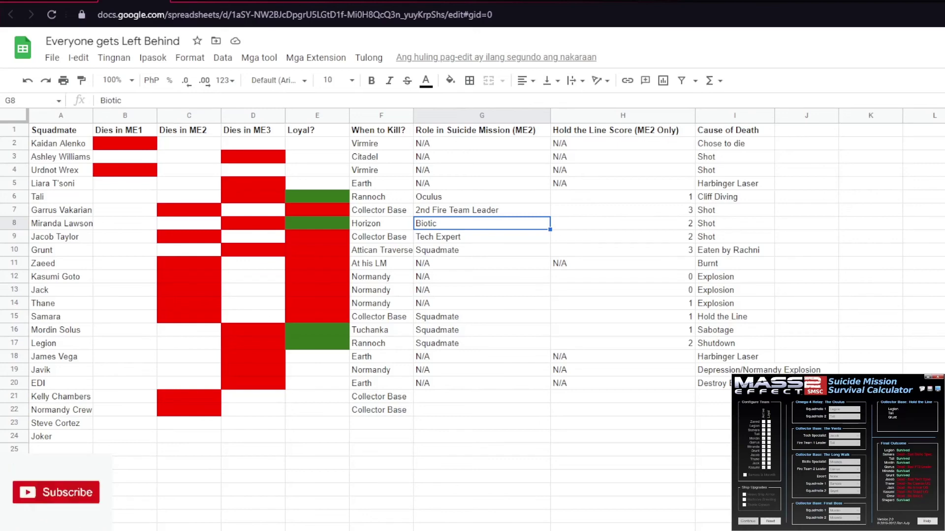
{"action": "key", "text": "Down"}
{"action": "key", "text": "Down"}
{"action": "key", "text": "Down"}
{"action": "key", "text": "Down"}
Extend Tali's suicide mission role in G6 to "Oculus/1st fireteam leader"
{"action": "double_click", "coordinate": [447, 195]}
{"action": "type", "text": "/1st fireteam leader"}
{"action": "key", "text": "Return"}
Check which entries are still missing in the Kelly Chambers and Normandy Crew rows
{"action": "key", "text": "Down"}
{"action": "key", "text": "Down"}
{"action": "key", "text": "Down"}
{"action": "key", "text": "Down"}
{"action": "key", "text": "Down"}
{"action": "key", "text": "Down"}
{"action": "key", "text": "Down"}
{"action": "key", "text": "Down"}
{"action": "key", "text": "Down"}
{"action": "key", "text": "Down"}
{"action": "key", "text": "Down"}
{"action": "key", "text": "Down"}
{"action": "key", "text": "Left"}
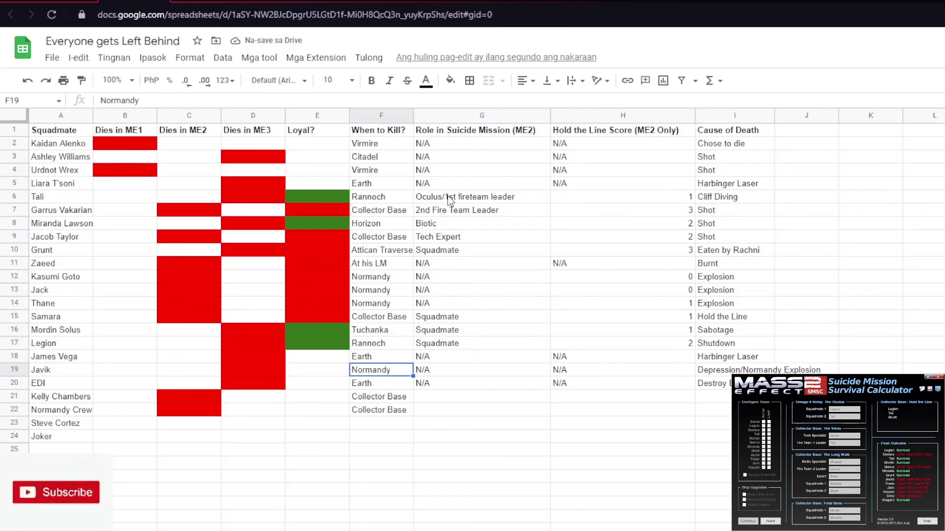
{"action": "key", "text": "Down"}
{"action": "key", "text": "Down"}
{"action": "key", "text": "Right"}
{"action": "key", "text": "Left"}
{"action": "key", "text": "Left"}
{"action": "key", "text": "Left"}
{"action": "key", "text": "Left"}
{"action": "key", "text": "Down"}
{"action": "key", "text": "Right"}
{"action": "key", "text": "Right"}
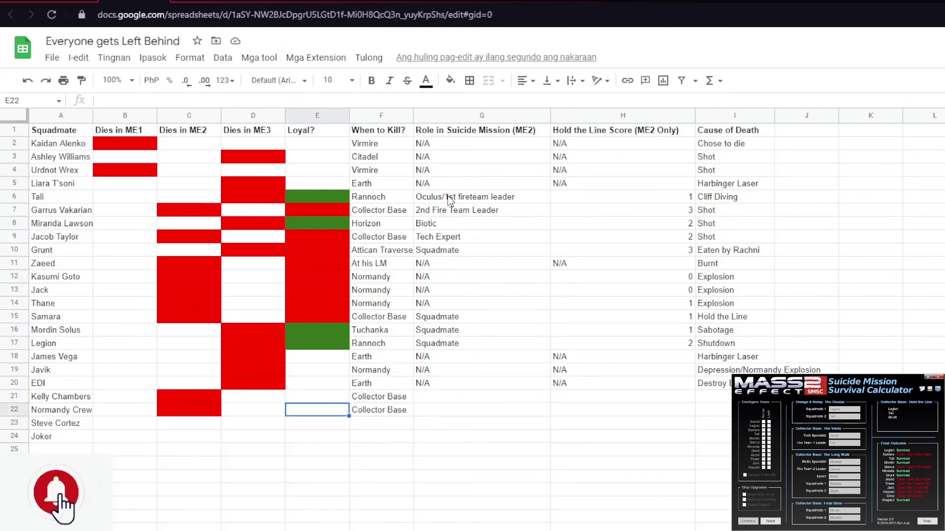
Copy EDI's N/A entries for mission role and Hold the Line score into the Kelly Chambers and Normandy Crew rows (G21:H22)
{"action": "key", "text": "Right"}
{"action": "key", "text": "Up"}
{"action": "key", "text": "Up"}
{"action": "key", "text": "Right"}
{"action": "key", "text": "shift+Right"}
{"action": "key", "text": "ctrl+c"}
{"action": "key", "text": "Down"}
{"action": "key", "text": "shift+Right"}
{"action": "key", "text": "shift+Down"}
{"action": "key", "text": "ctrl+v"}
Enter "No Escort" as Kelly Chambers' cause of death in I21 and fill it down to the Normandy Crew (I22)
{"action": "key", "text": "Right"}
{"action": "key", "text": "Right"}
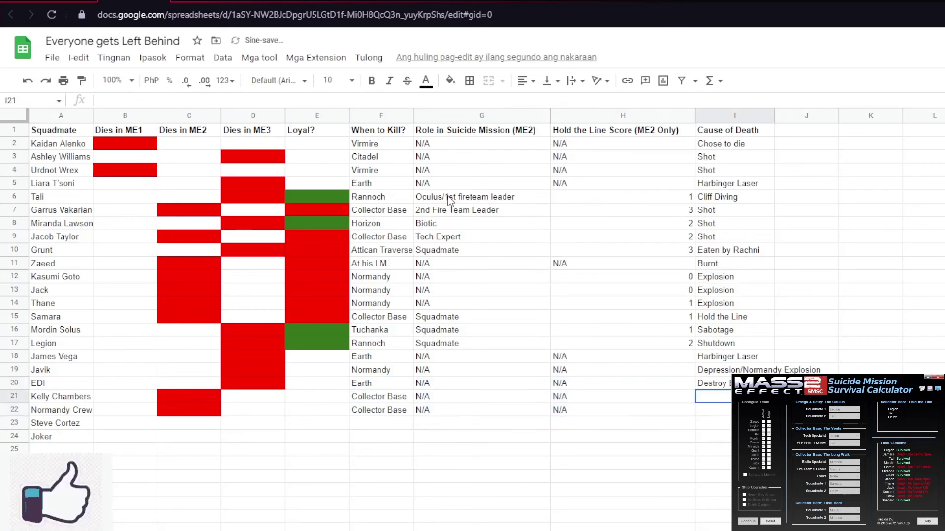
{"action": "type", "text": "No Escort"}
{"action": "key", "text": "Return"}
{"action": "key", "text": "ctrl+d"}
Mark Steve Cortez as dying in ME3 by copying the Normandy Crew's red fill into D23
{"action": "key", "text": "Left"}
{"action": "key", "text": "Left"}
{"action": "key", "text": "Left"}
{"action": "key", "text": "Left"}
{"action": "key", "text": "Left"}
{"action": "key", "text": "Left"}
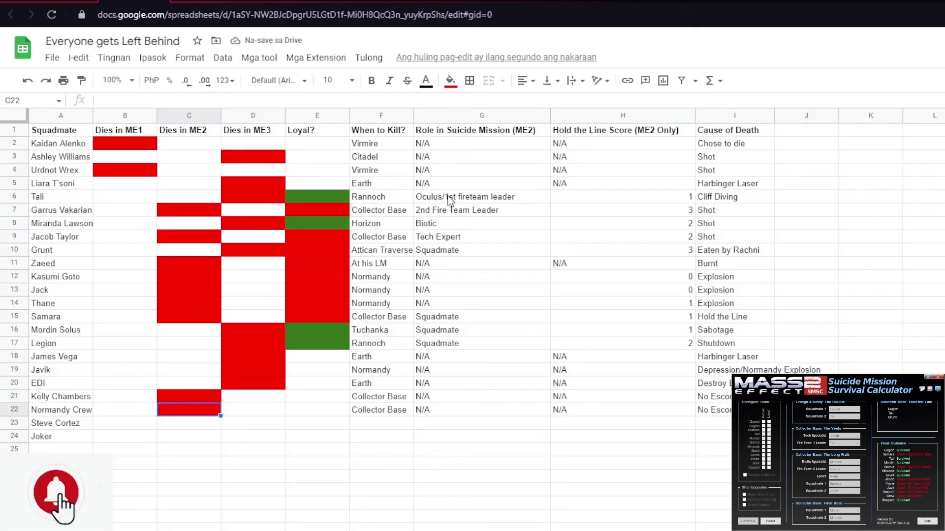
{"action": "key", "text": "ctrl+c"}
{"action": "key", "text": "Down"}
{"action": "key", "text": "Right"}
{"action": "key", "text": "ctrl+v"}
Copy EDI's "Earth" entry into When to Kill for Steve Cortez (F23)
{"action": "key", "text": "Right"}
{"action": "key", "text": "Right"}
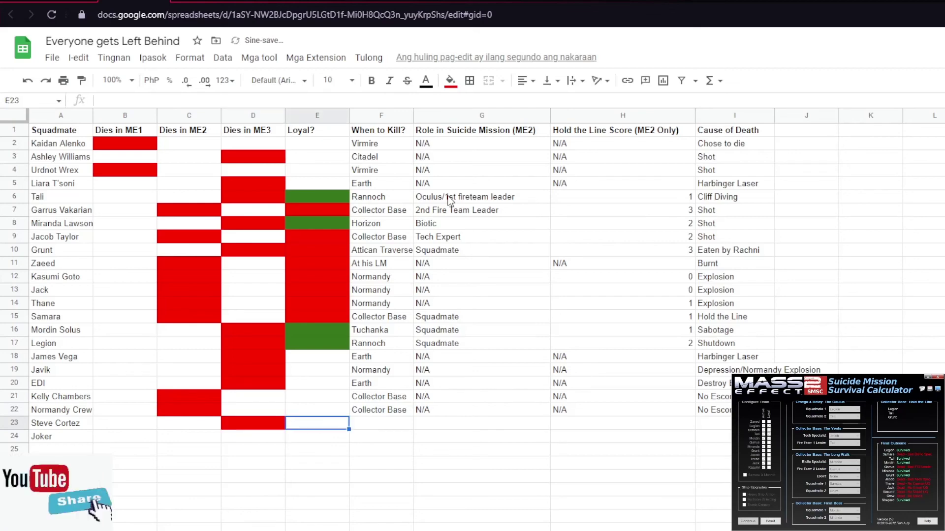
{"action": "key", "text": "Up"}
{"action": "key", "text": "Up"}
{"action": "key", "text": "Up"}
{"action": "key", "text": "ctrl+c"}
{"action": "key", "text": "Down"}
{"action": "key", "text": "Down"}
{"action": "key", "text": "Down"}
{"action": "key", "text": "ctrl+v"}
Copy the Normandy Crew's N/A entries for mission role and Hold the Line score into Steve Cortez's row (G23:H23)
{"action": "key", "text": "Right"}
{"action": "key", "text": "Up"}
{"action": "key", "text": "shift+Right"}
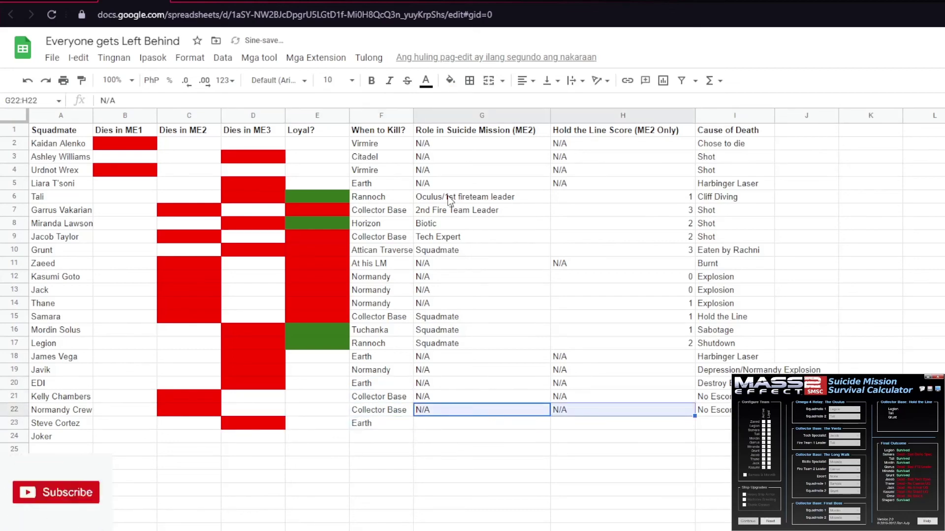
{"action": "key", "text": "ctrl+c"}
{"action": "key", "text": "Down"}
{"action": "key", "text": "ctrl+v"}
Enter "Shot down" as Steve Cortez's cause of death (I23)
{"action": "key", "text": "Right"}
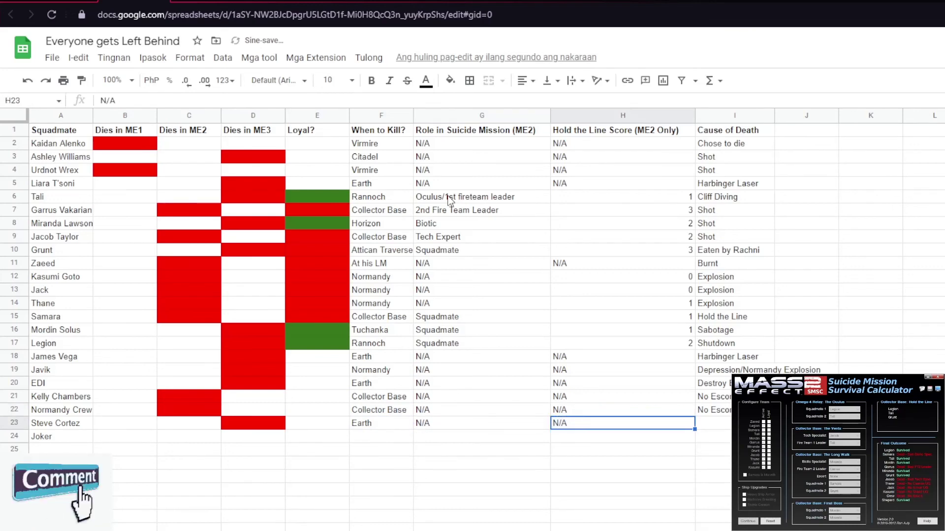
{"action": "key", "text": "Right"}
{"action": "type", "text": "Shot"}
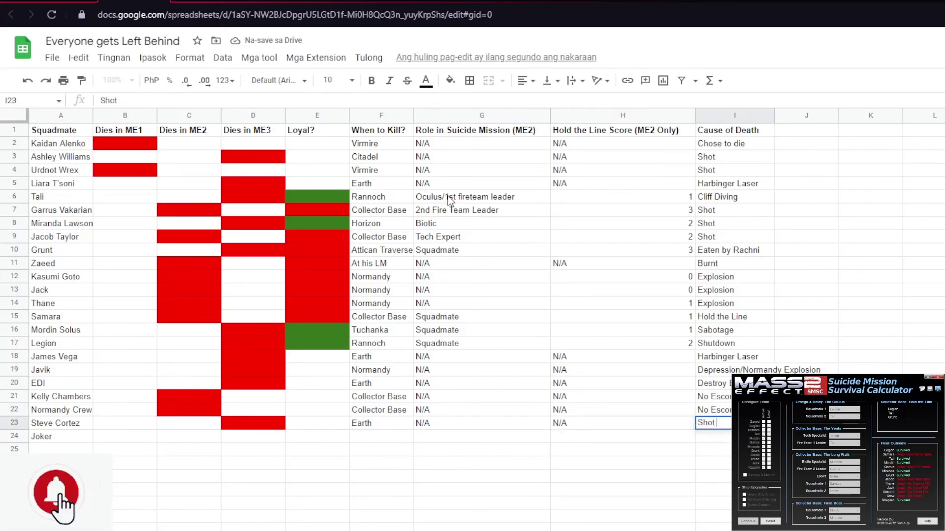
{"action": "type", "text": " down"}
{"action": "key", "text": "Return"}
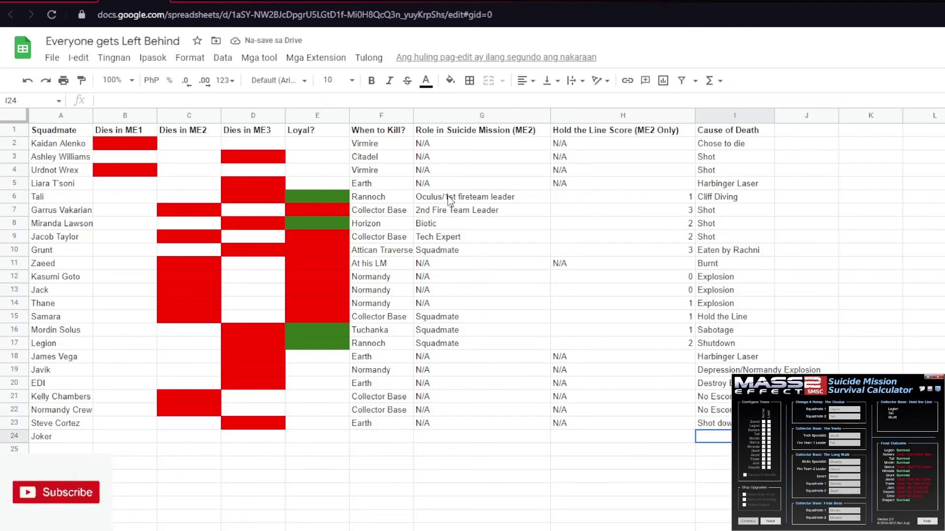
Mark Joker as dying in ME3 by copying Steve Cortez's red fill into D24
{"action": "key", "text": "Left"}
{"action": "key", "text": "Left"}
{"action": "key", "text": "Left"}
{"action": "key", "text": "Left"}
{"action": "key", "text": "Left"}
{"action": "key", "text": "Up"}
{"action": "key", "text": "Down"}
{"action": "key", "text": "ctrl+Right"}
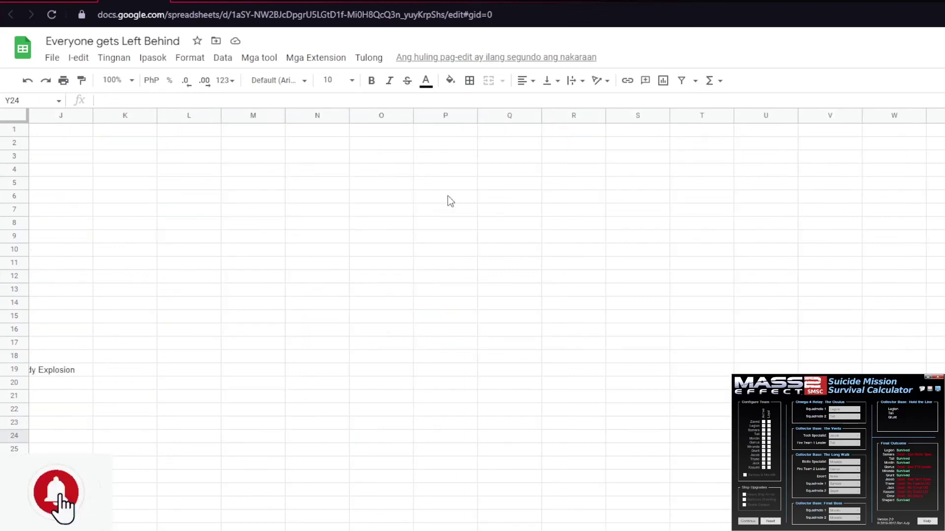
{"action": "key", "text": "Left"}
{"action": "key", "text": "Left"}
{"action": "key", "text": "Left"}
{"action": "key", "text": "Left"}
{"action": "key", "text": "Left"}
{"action": "key", "text": "Left"}
{"action": "key", "text": "ctrl+Left"}
{"action": "key", "text": "Right"}
{"action": "key", "text": "Right"}
{"action": "key", "text": "Right"}
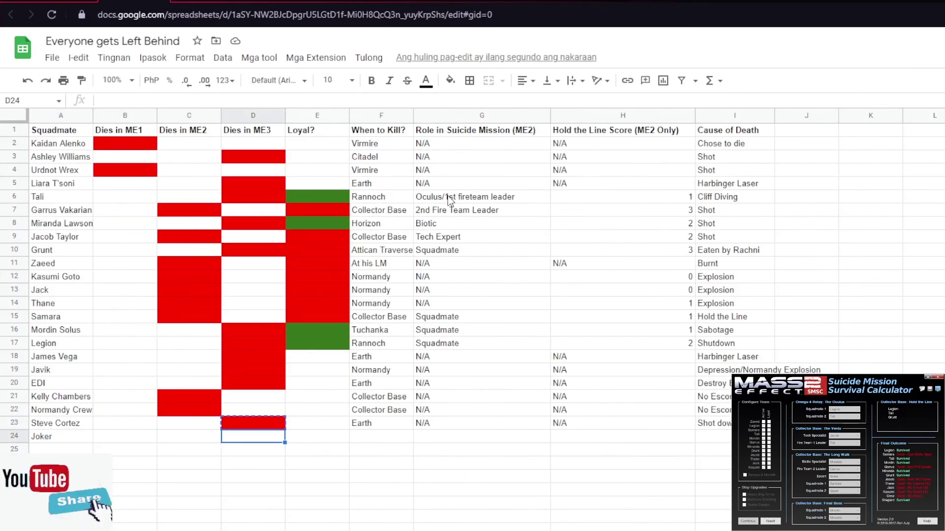
{"action": "key", "text": "Right"}
{"action": "key", "text": "Left"}
{"action": "key", "text": "Left"}
{"action": "key", "text": "Left"}
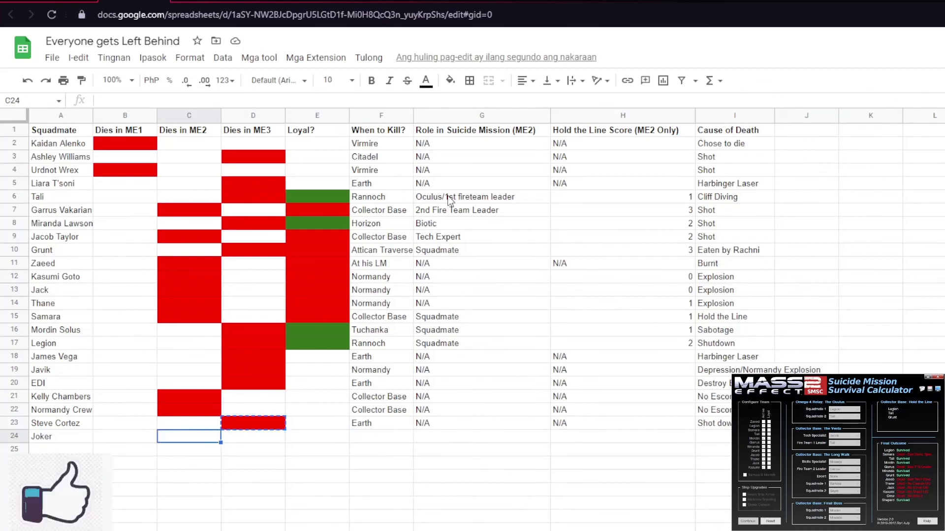
{"action": "key", "text": "Right"}
{"action": "key", "text": "Right"}
{"action": "key", "text": "ctrl+v"}
Copy Javik's "Normandy" and N/A entries (F19:H19) into Joker's row (F24:H24)
{"action": "key", "text": "Right"}
{"action": "key", "text": "Right"}
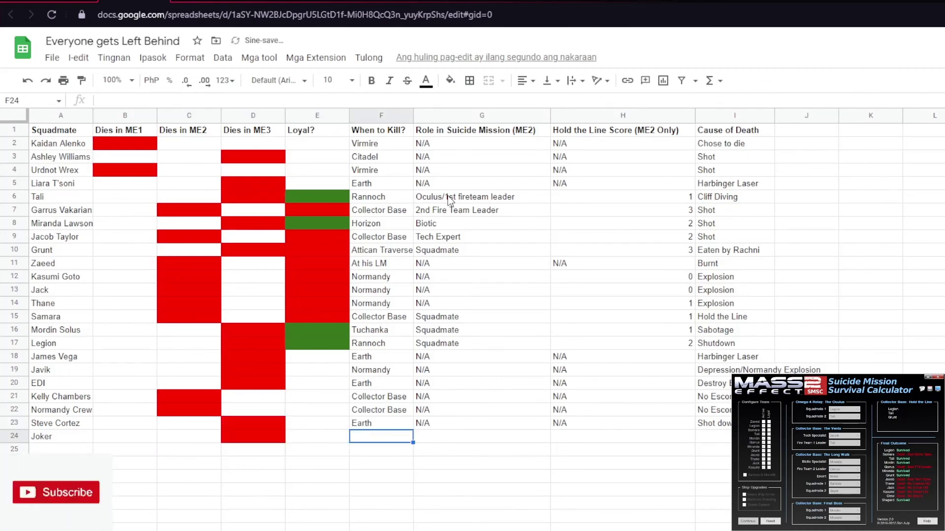
{"action": "key", "text": "Up"}
{"action": "key", "text": "Up"}
{"action": "key", "text": "Up"}
{"action": "key", "text": "Up"}
{"action": "key", "text": "Up"}
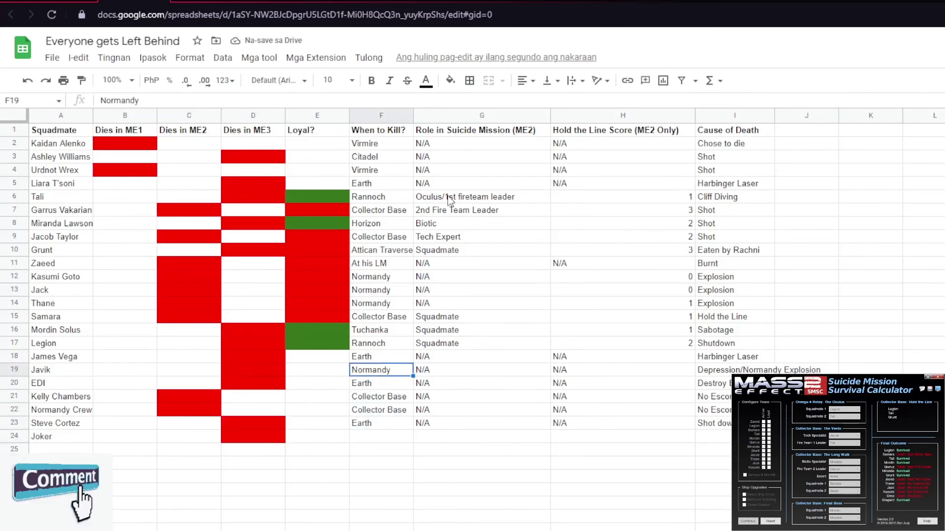
{"action": "key", "text": "shift+Right"}
{"action": "key", "text": "shift+Right"}
{"action": "key", "text": "ctrl+c"}
{"action": "key", "text": "Down"}
{"action": "key", "text": "Down"}
{"action": "key", "text": "Down"}
{"action": "key", "text": "Down"}
{"action": "key", "text": "Down"}
{"action": "key", "text": "ctrl+v"}
Enter "Low War Asset" as Joker's cause of death (I24)
{"action": "key", "text": "Right"}
{"action": "key", "text": "Right"}
{"action": "key", "text": "Right"}
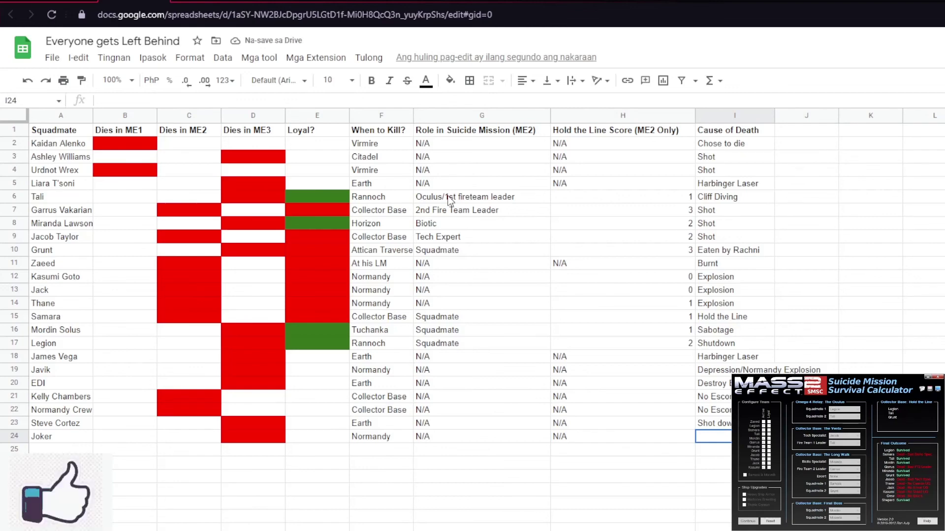
{"action": "type", "text": "Low War A"}
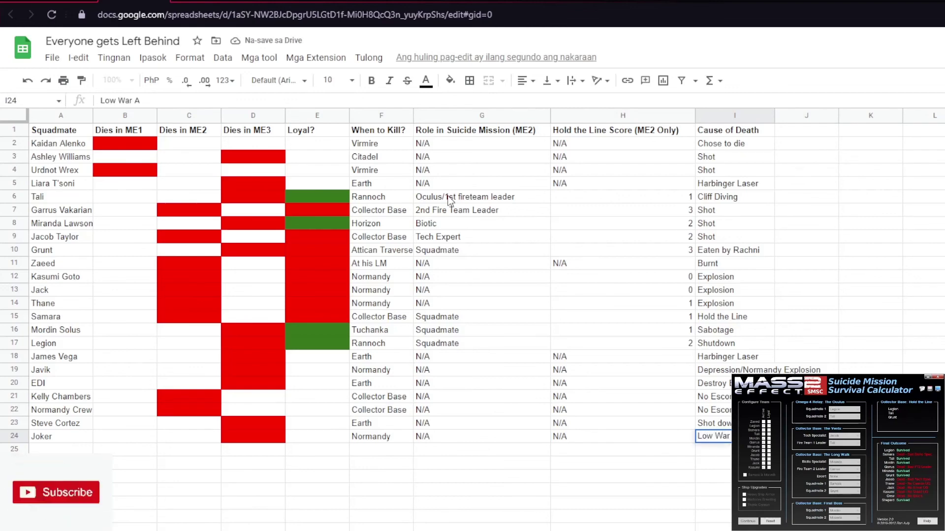
{"action": "type", "text": "sset"}
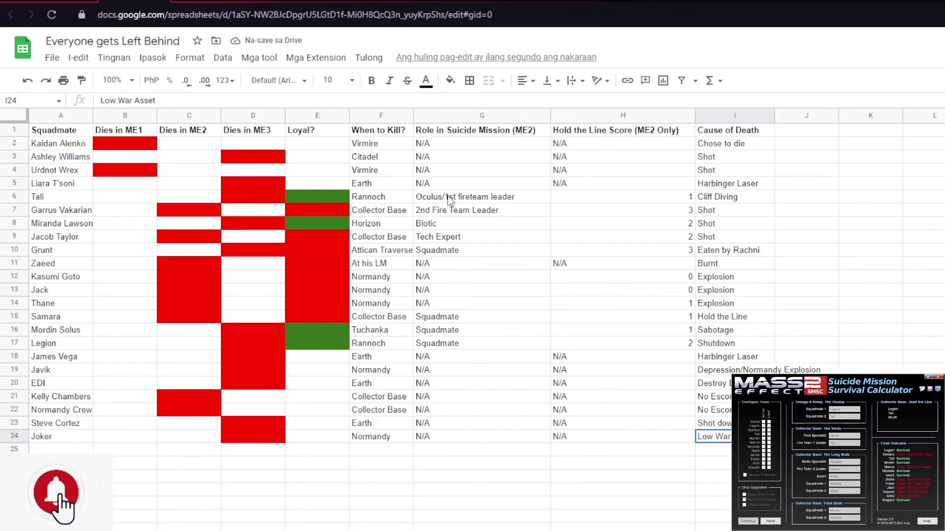
Review the filled-in plan from Joker's row upward, including the ME3 death markings
{"action": "key", "text": "Up"}
{"action": "key", "text": "Up"}
{"action": "key", "text": "Up"}
{"action": "key", "text": "Up"}
{"action": "key", "text": "Up"}
{"action": "key", "text": "Left"}
{"action": "key", "text": "Left"}
{"action": "key", "text": "Left"}
{"action": "key", "text": "Left"}
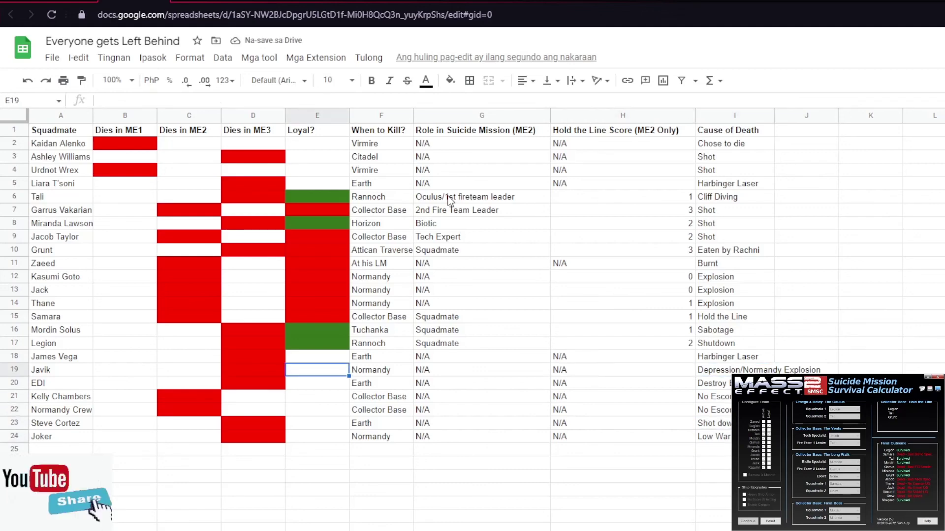
{"action": "key", "text": "Up"}
{"action": "key", "text": "Left"}
{"action": "key", "text": "Up"}
{"action": "key", "text": "Up"}
{"action": "key", "text": "Up"}
{"action": "key", "text": "Up"}
{"action": "key", "text": "Up"}
{"action": "key", "text": "Up"}
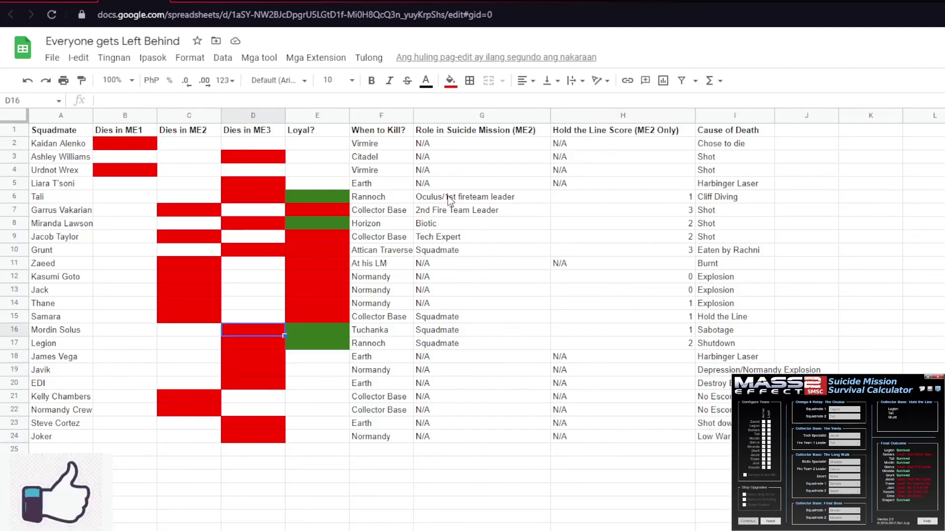
Review the ME3 death and loyalty markings in the squadmate and crew rows around Mordin Solus
{"action": "key", "text": "Up"}
{"action": "key", "text": "Up"}
{"action": "key", "text": "Up"}
{"action": "key", "text": "Up"}
{"action": "key", "text": "Down"}
{"action": "key", "text": "Up"}
{"action": "key", "text": "Right"}
{"action": "key", "text": "Left"}
{"action": "key", "text": "Right"}
{"action": "key", "text": "Down"}
{"action": "key", "text": "Down"}
{"action": "key", "text": "Down"}
{"action": "key", "text": "Down"}
{"action": "key", "text": "Down"}
{"action": "key", "text": "Down"}
{"action": "key", "text": "Down"}
{"action": "key", "text": "Down"}
{"action": "key", "text": "Down"}
{"action": "key", "text": "Down"}
{"action": "key", "text": "Up"}
{"action": "key", "text": "Left"}
{"action": "key", "text": "Right"}
{"action": "key", "text": "Up"}
{"action": "key", "text": "Left"}
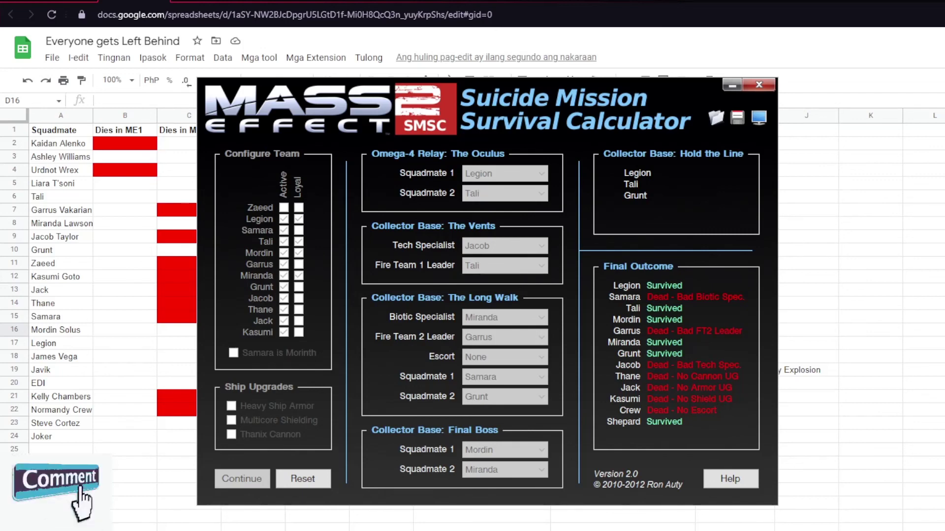
{"action": "key", "text": "Down"}
{"action": "key", "text": "Down"}
{"action": "key", "text": "Down"}
{"action": "key", "text": "Down"}
{"action": "key", "text": "Down"}
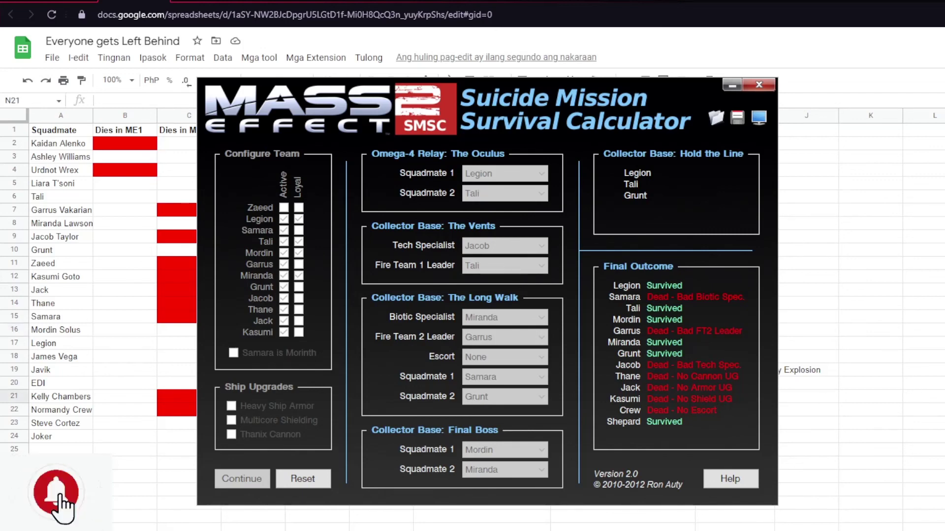
{"action": "key", "text": "Down"}
{"action": "key", "text": "Down"}
{"action": "key", "text": "Down"}
{"action": "key", "text": "Down"}
{"action": "key", "text": "Down"}
{"action": "key", "text": "Down"}
{"action": "key", "text": "Down"}
{"action": "key", "text": "Right"}
{"action": "key", "text": "Right"}
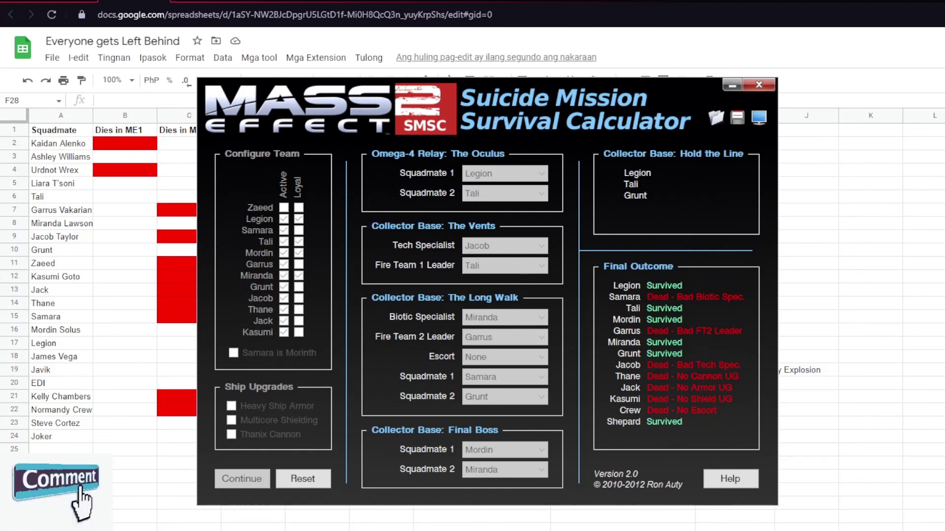
{"action": "left_click", "coordinate": [120, 252]}
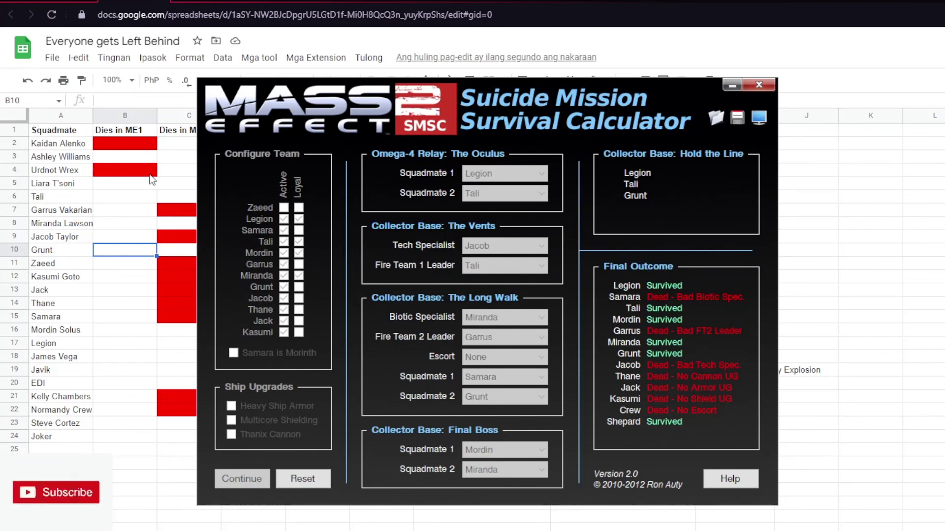
{"action": "left_click", "coordinate": [382, 527]}
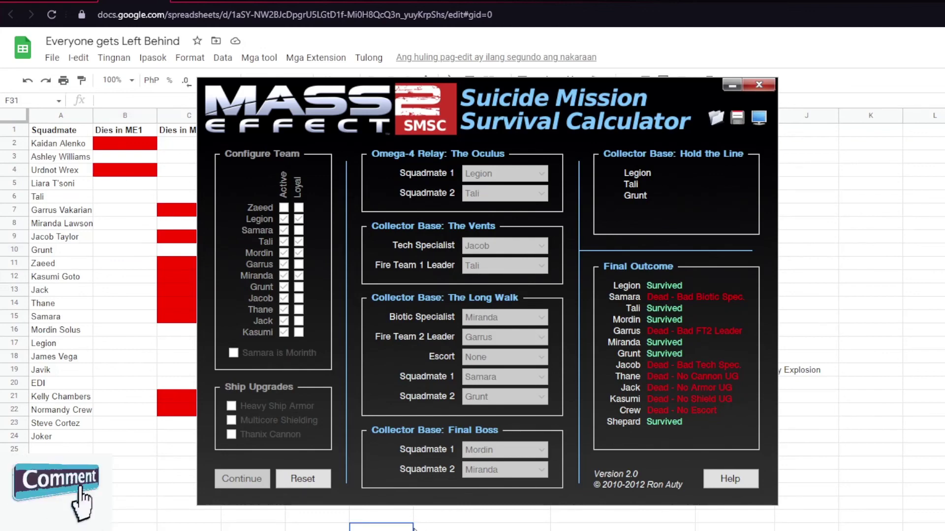